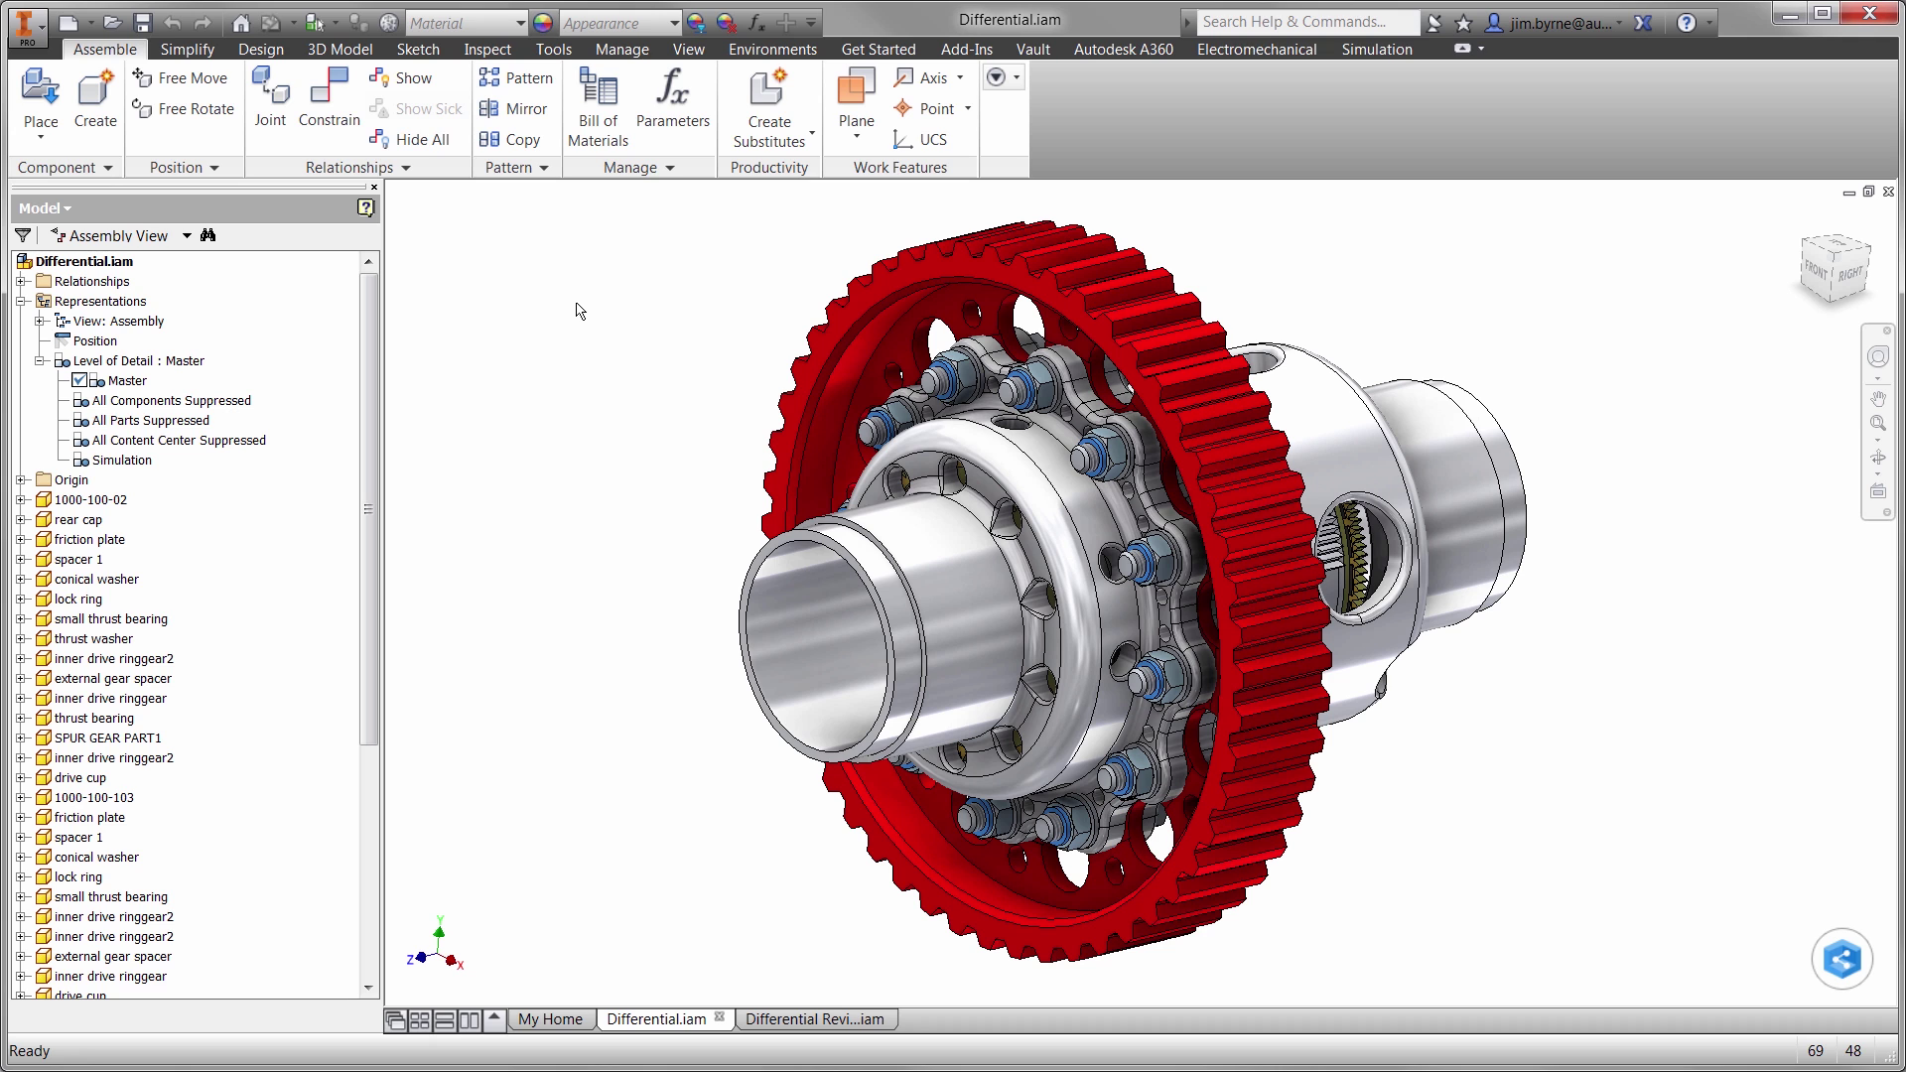
# Step: Open the differential analysis in Nastran In-CAD and plot its von Mises stress
pyautogui.click(772, 50)
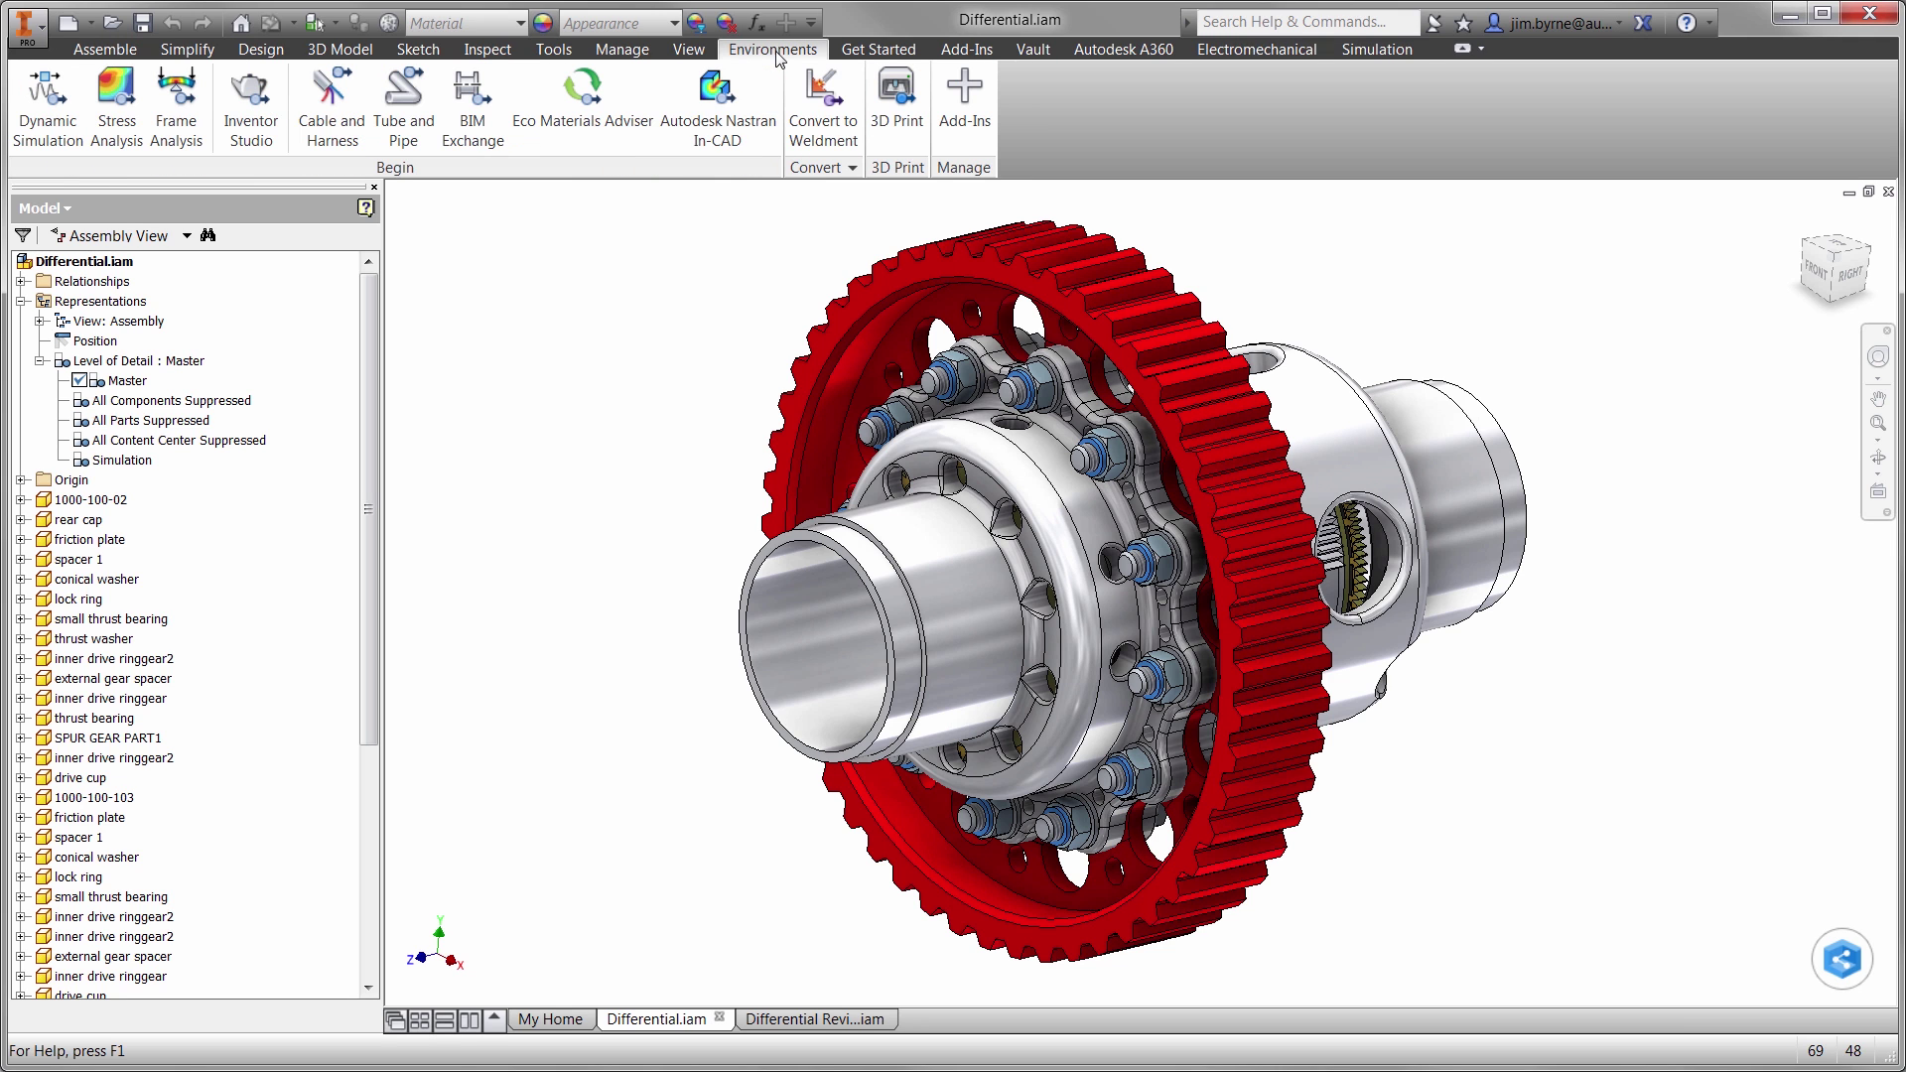
pyautogui.click(709, 109)
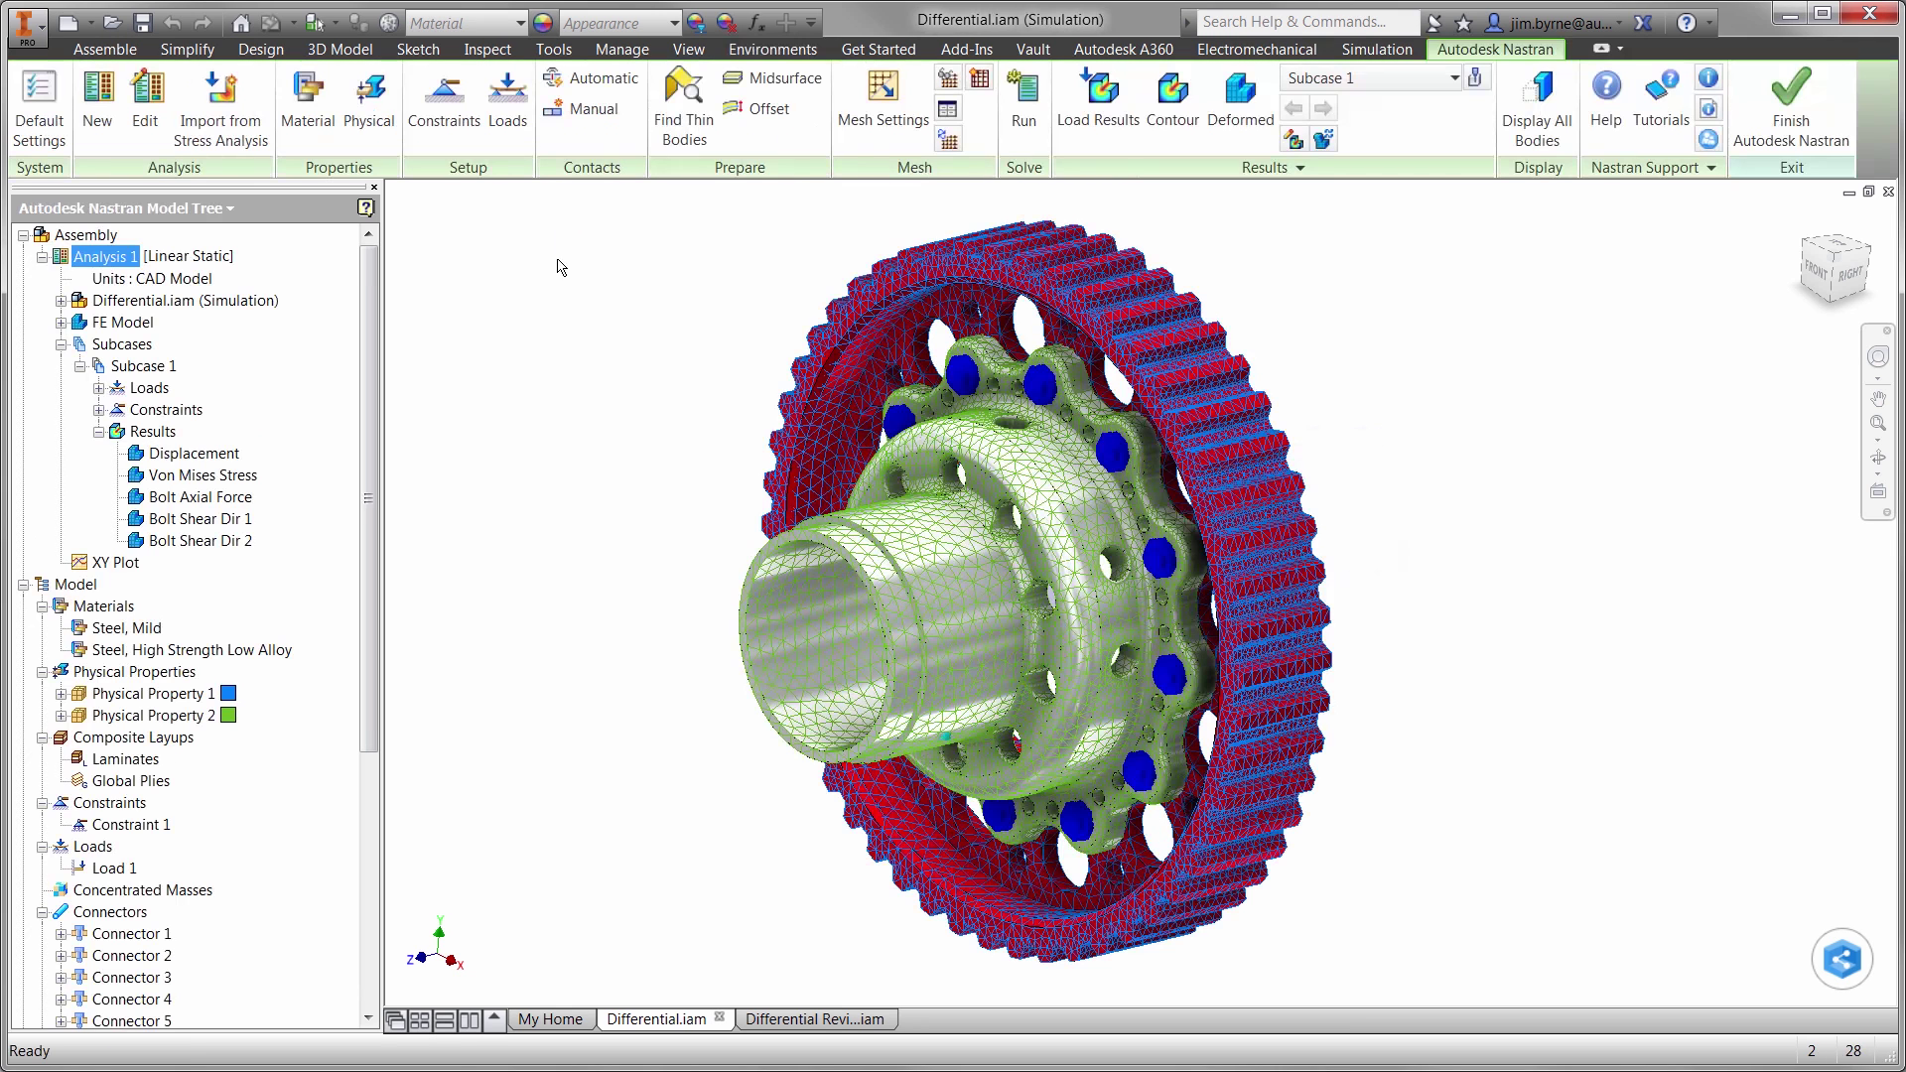
pyautogui.click(156, 477)
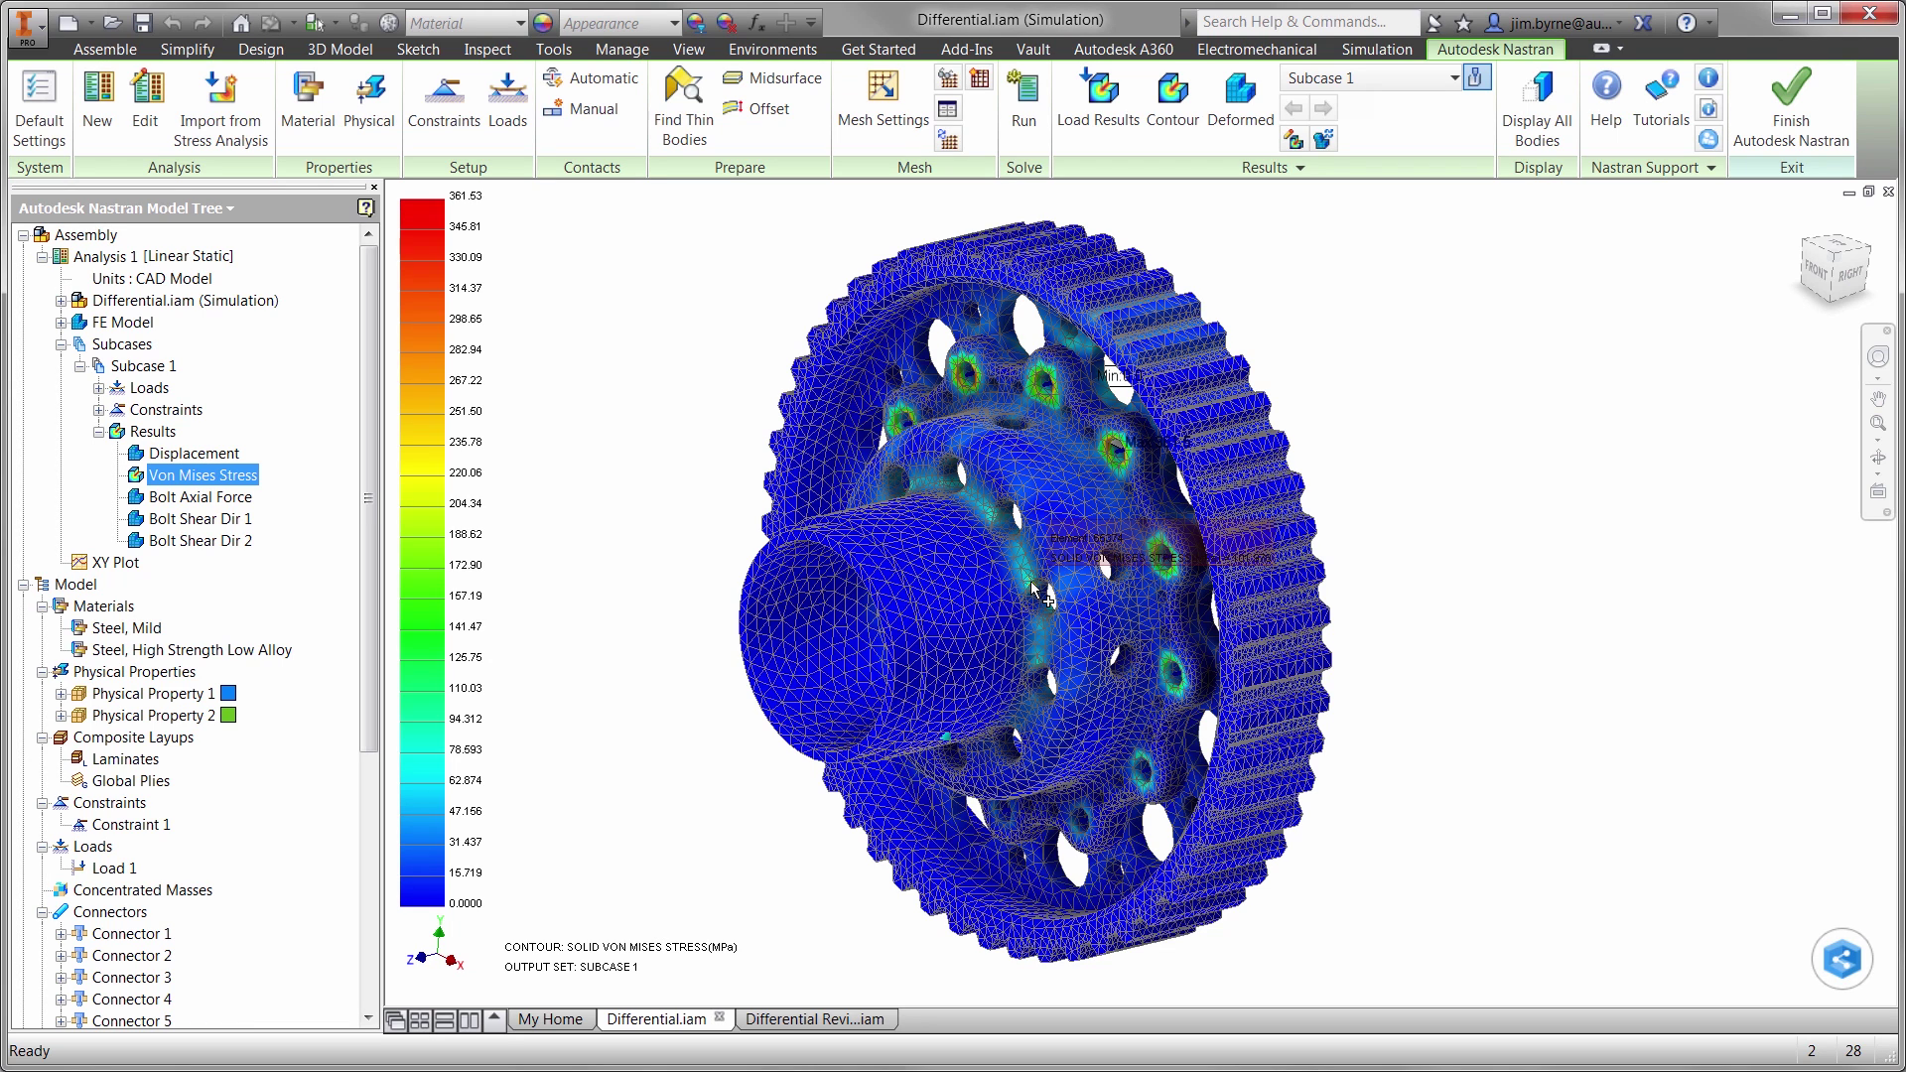
# Step: Display the Bolt Axial Force, Bolt Shear Dir 1 and Bolt Shear Dir 2 contours in turn
pyautogui.click(183, 506)
pyautogui.doubleClick(193, 504)
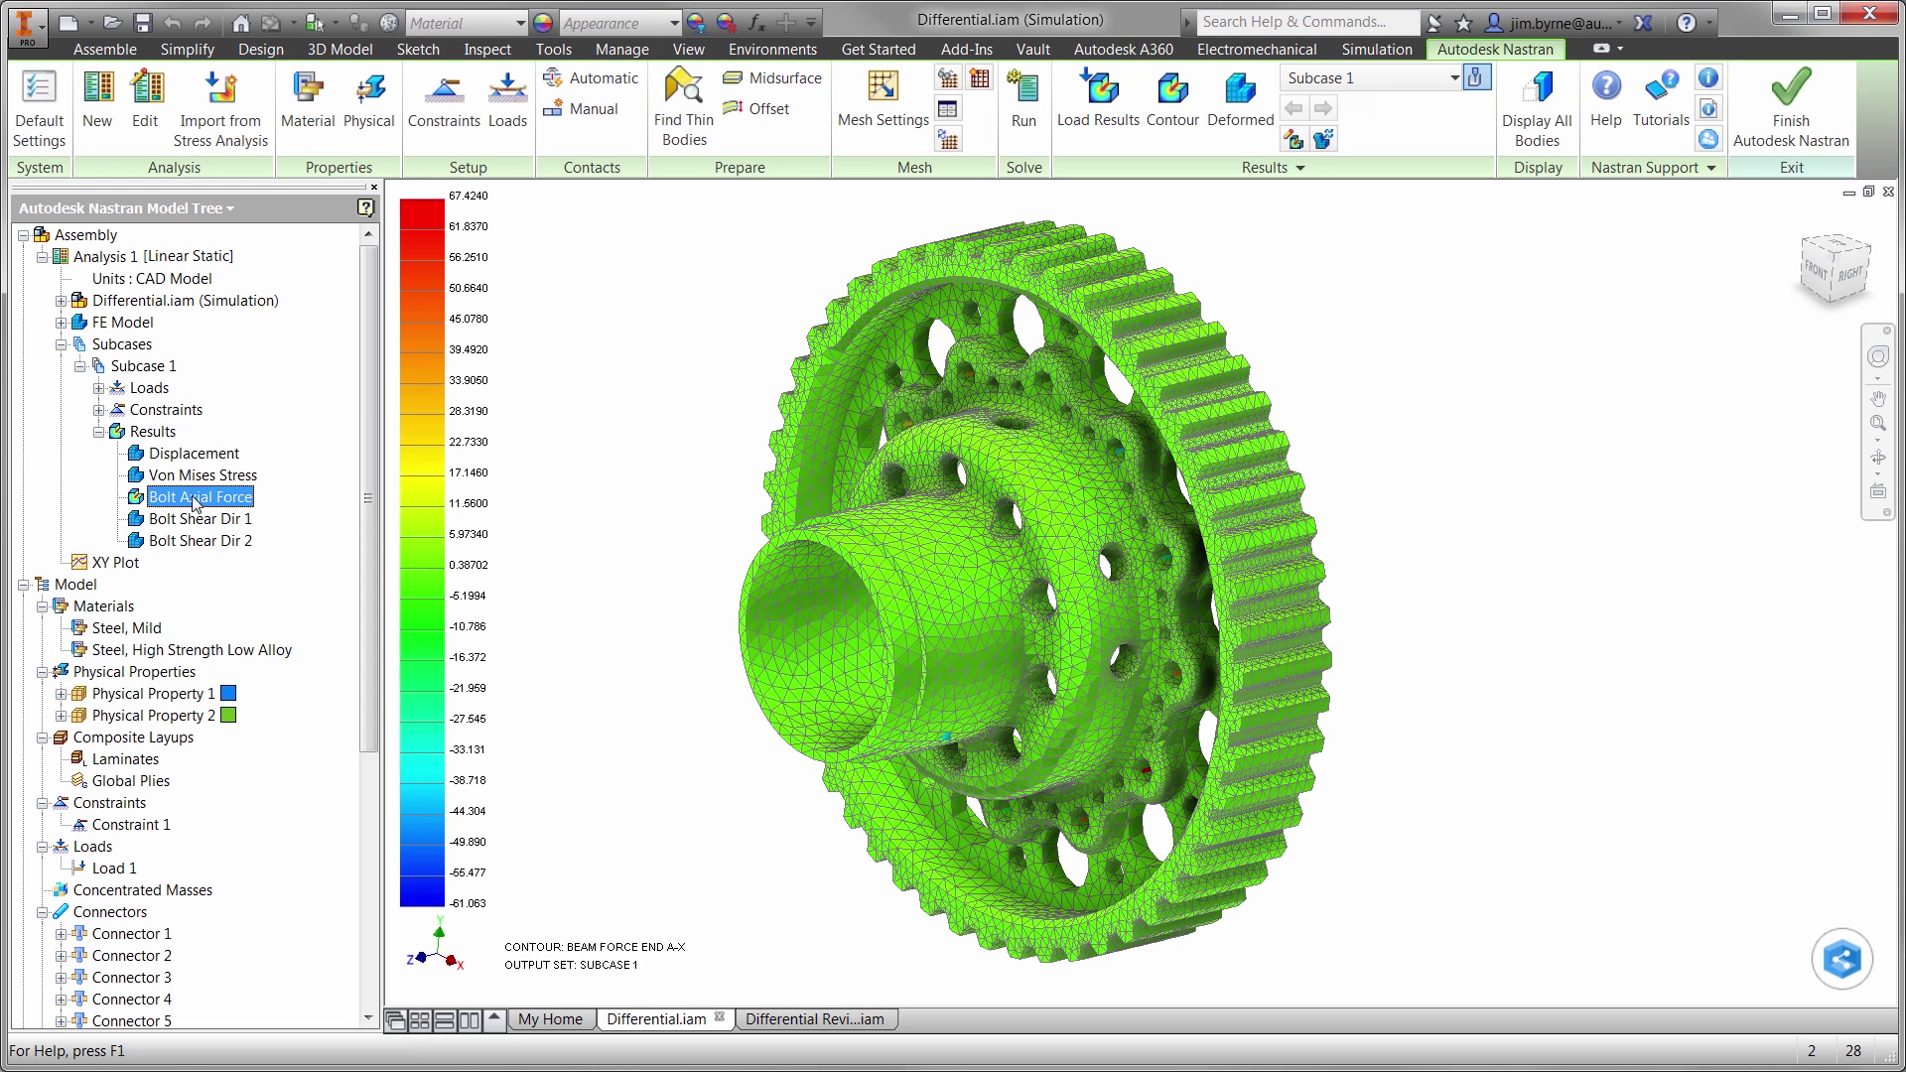
pyautogui.click(197, 521)
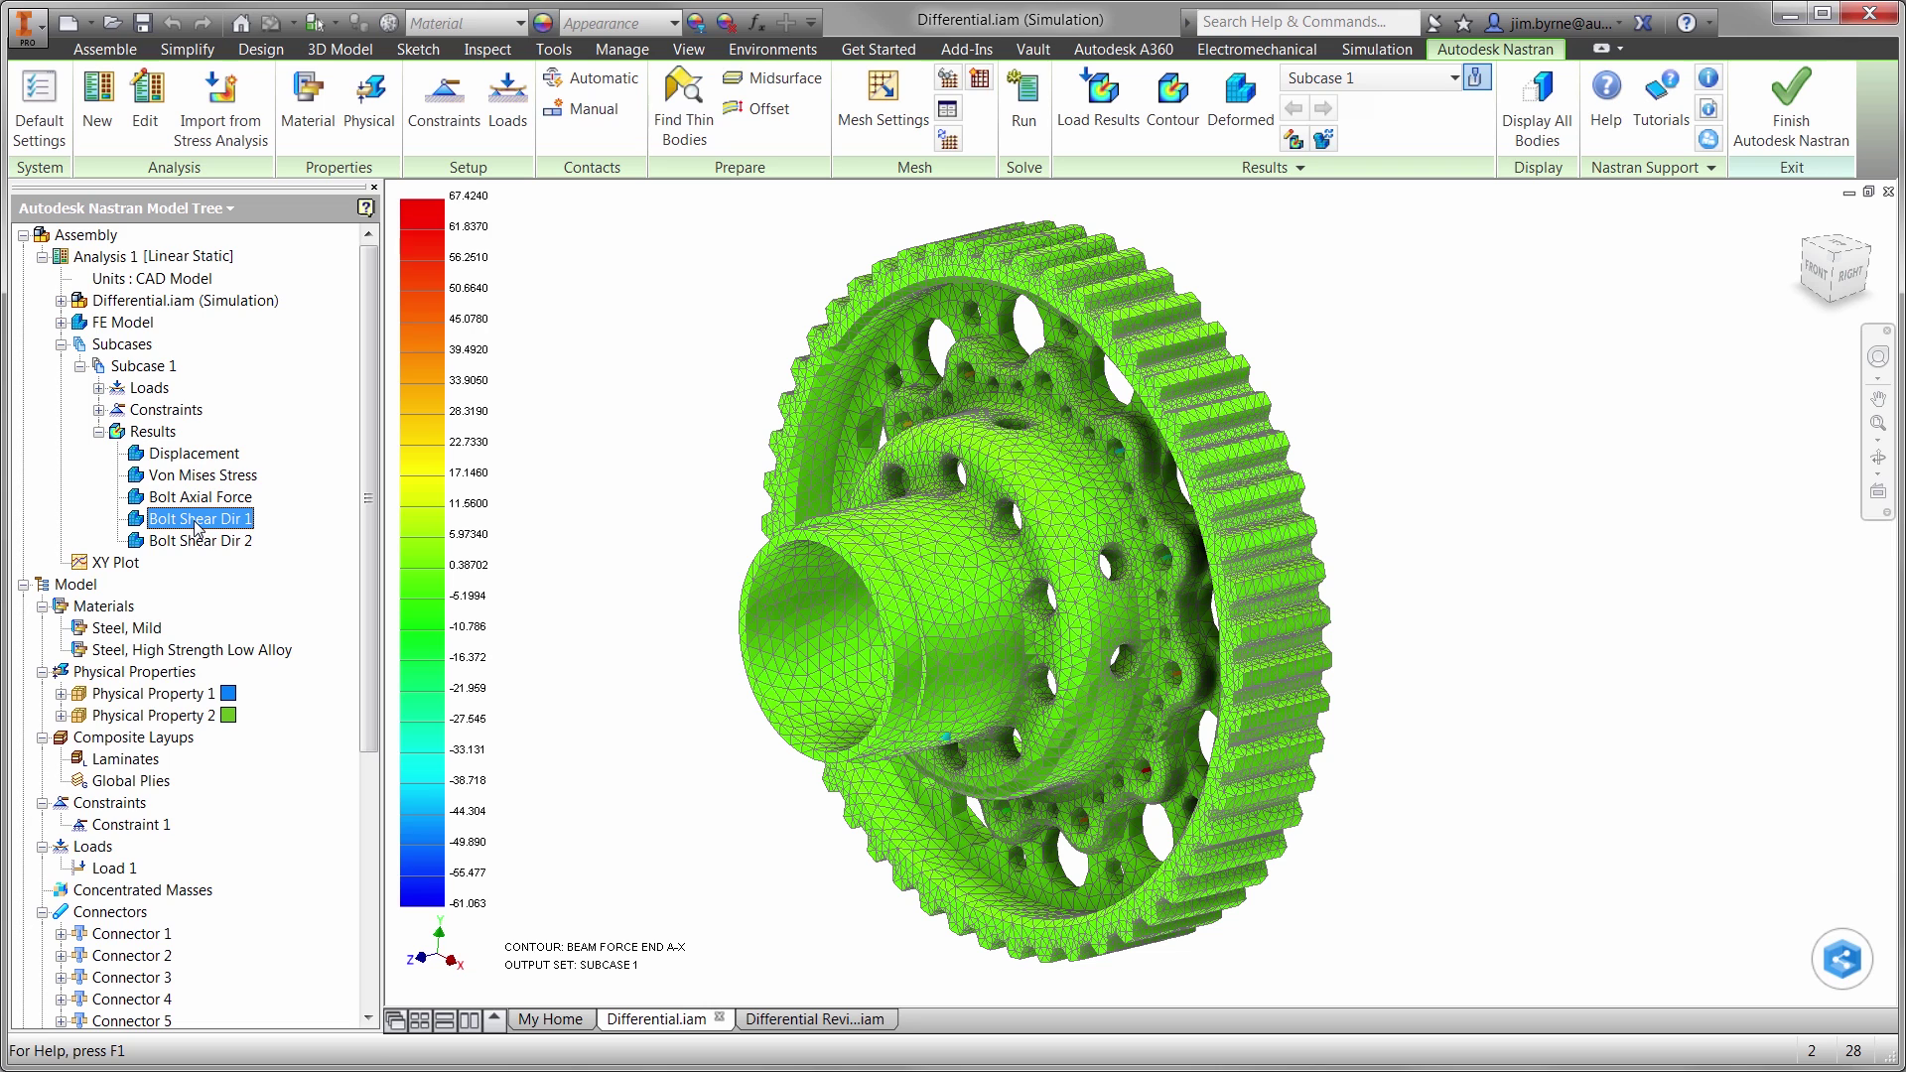
pyautogui.doubleClick(194, 525)
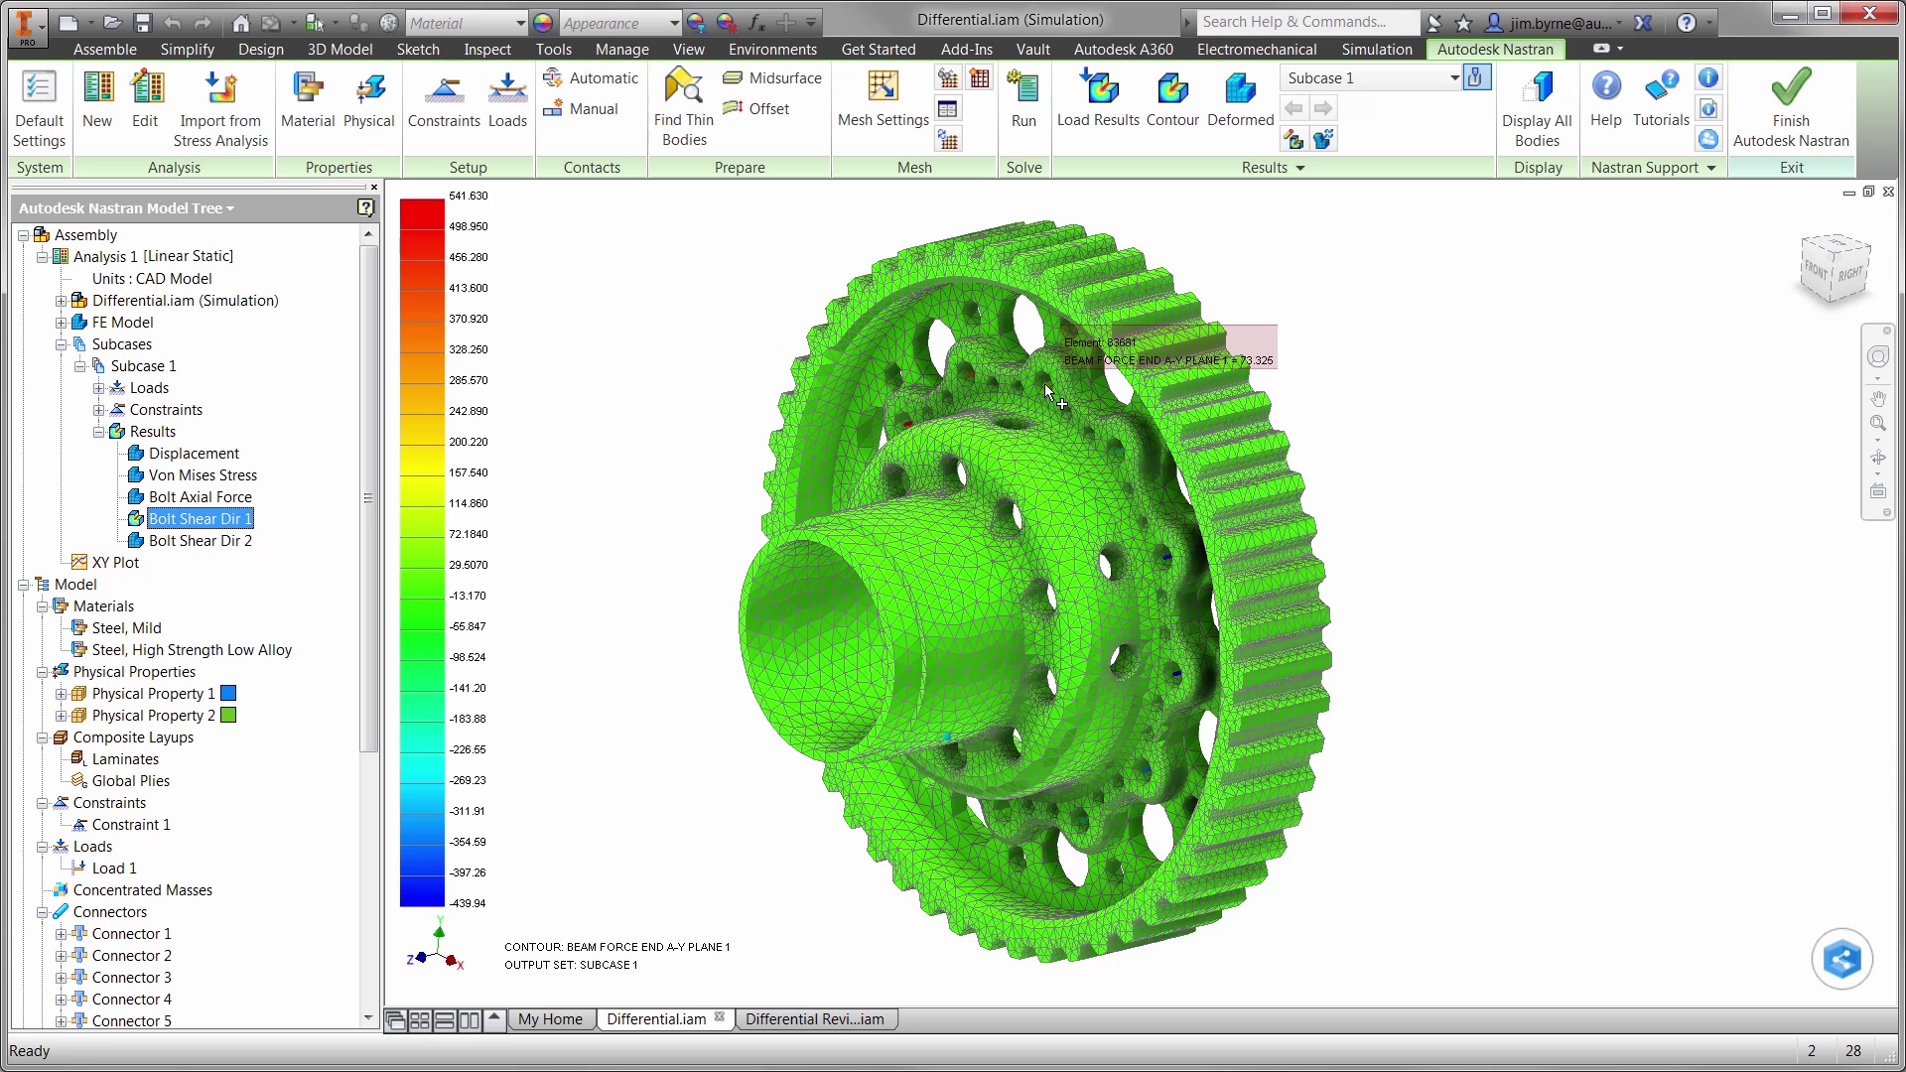
pyautogui.doubleClick(174, 542)
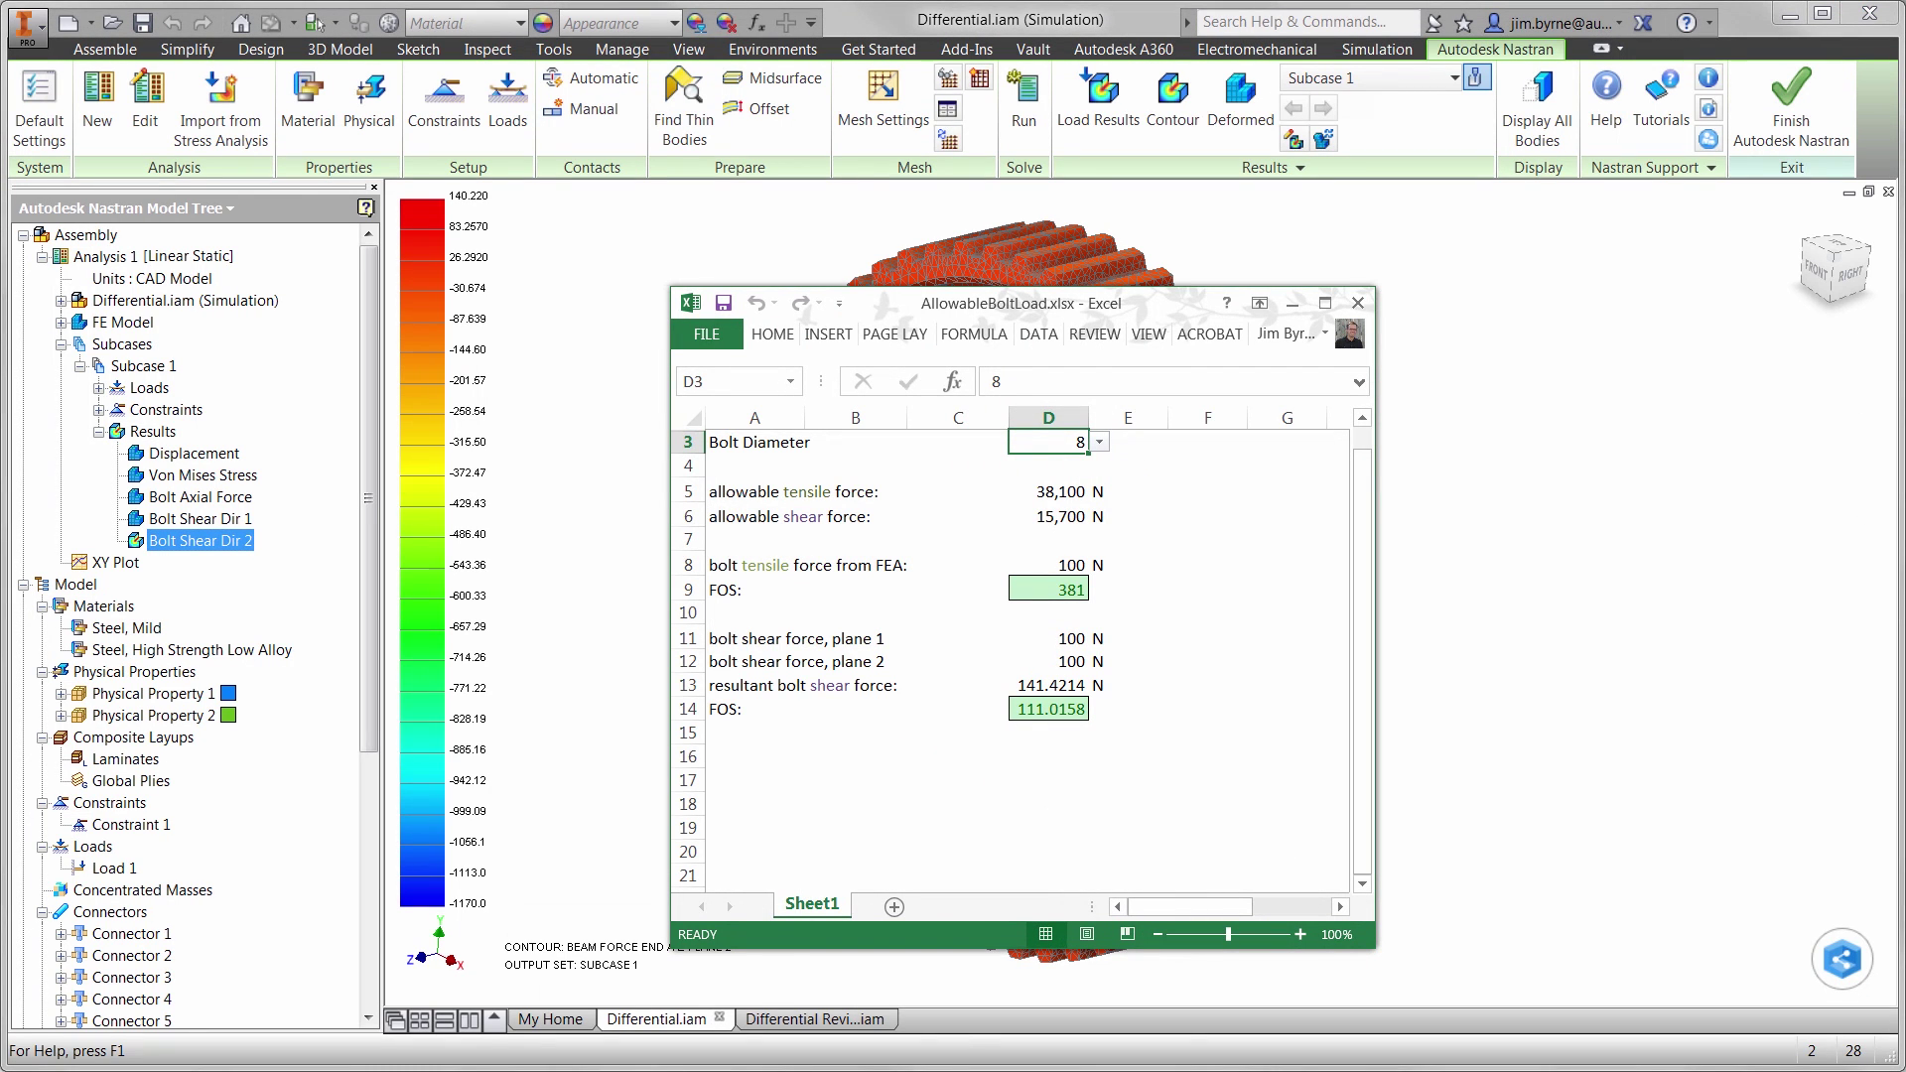
# Step: Enter FEA bolt forces of 67, 73 and 1170 N in cells D8, D11 and D12
pyautogui.click(1062, 565)
pyautogui.write('67')
pyautogui.press('Return')
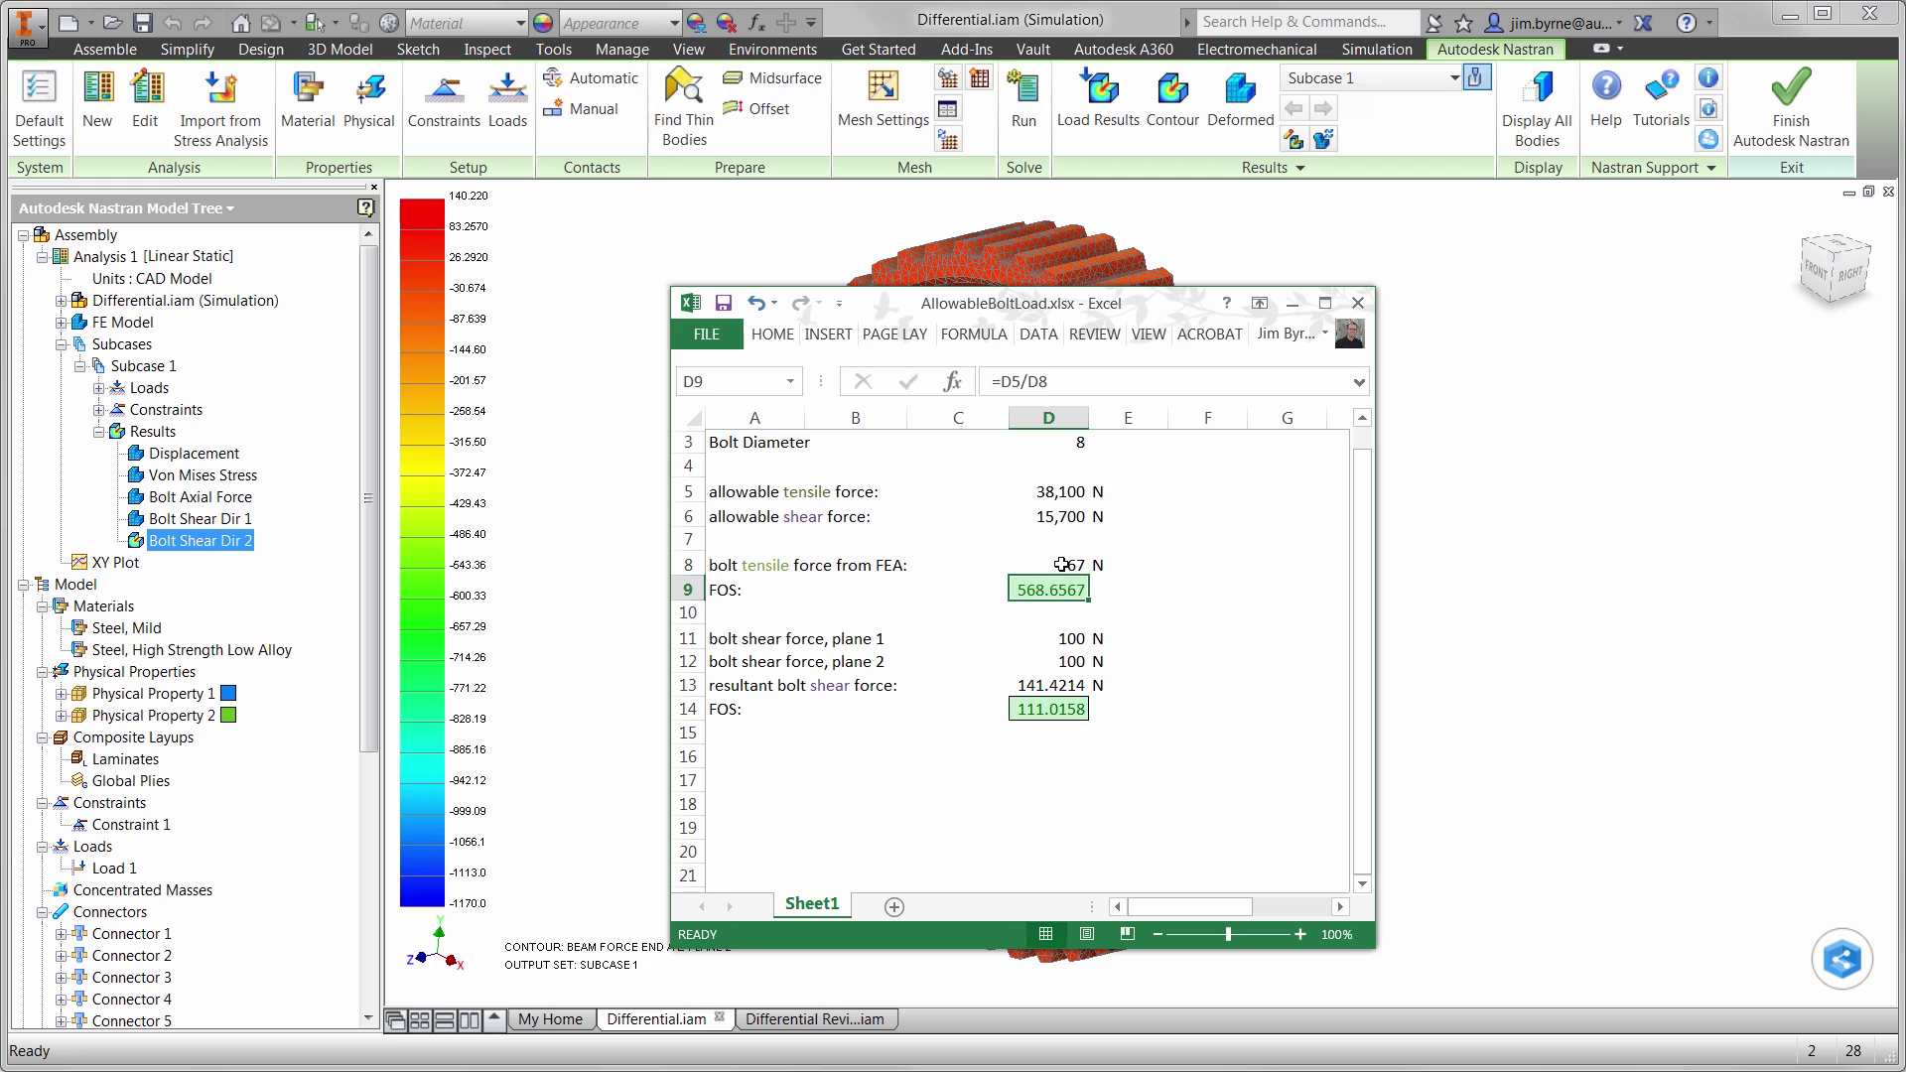
pyautogui.click(1051, 639)
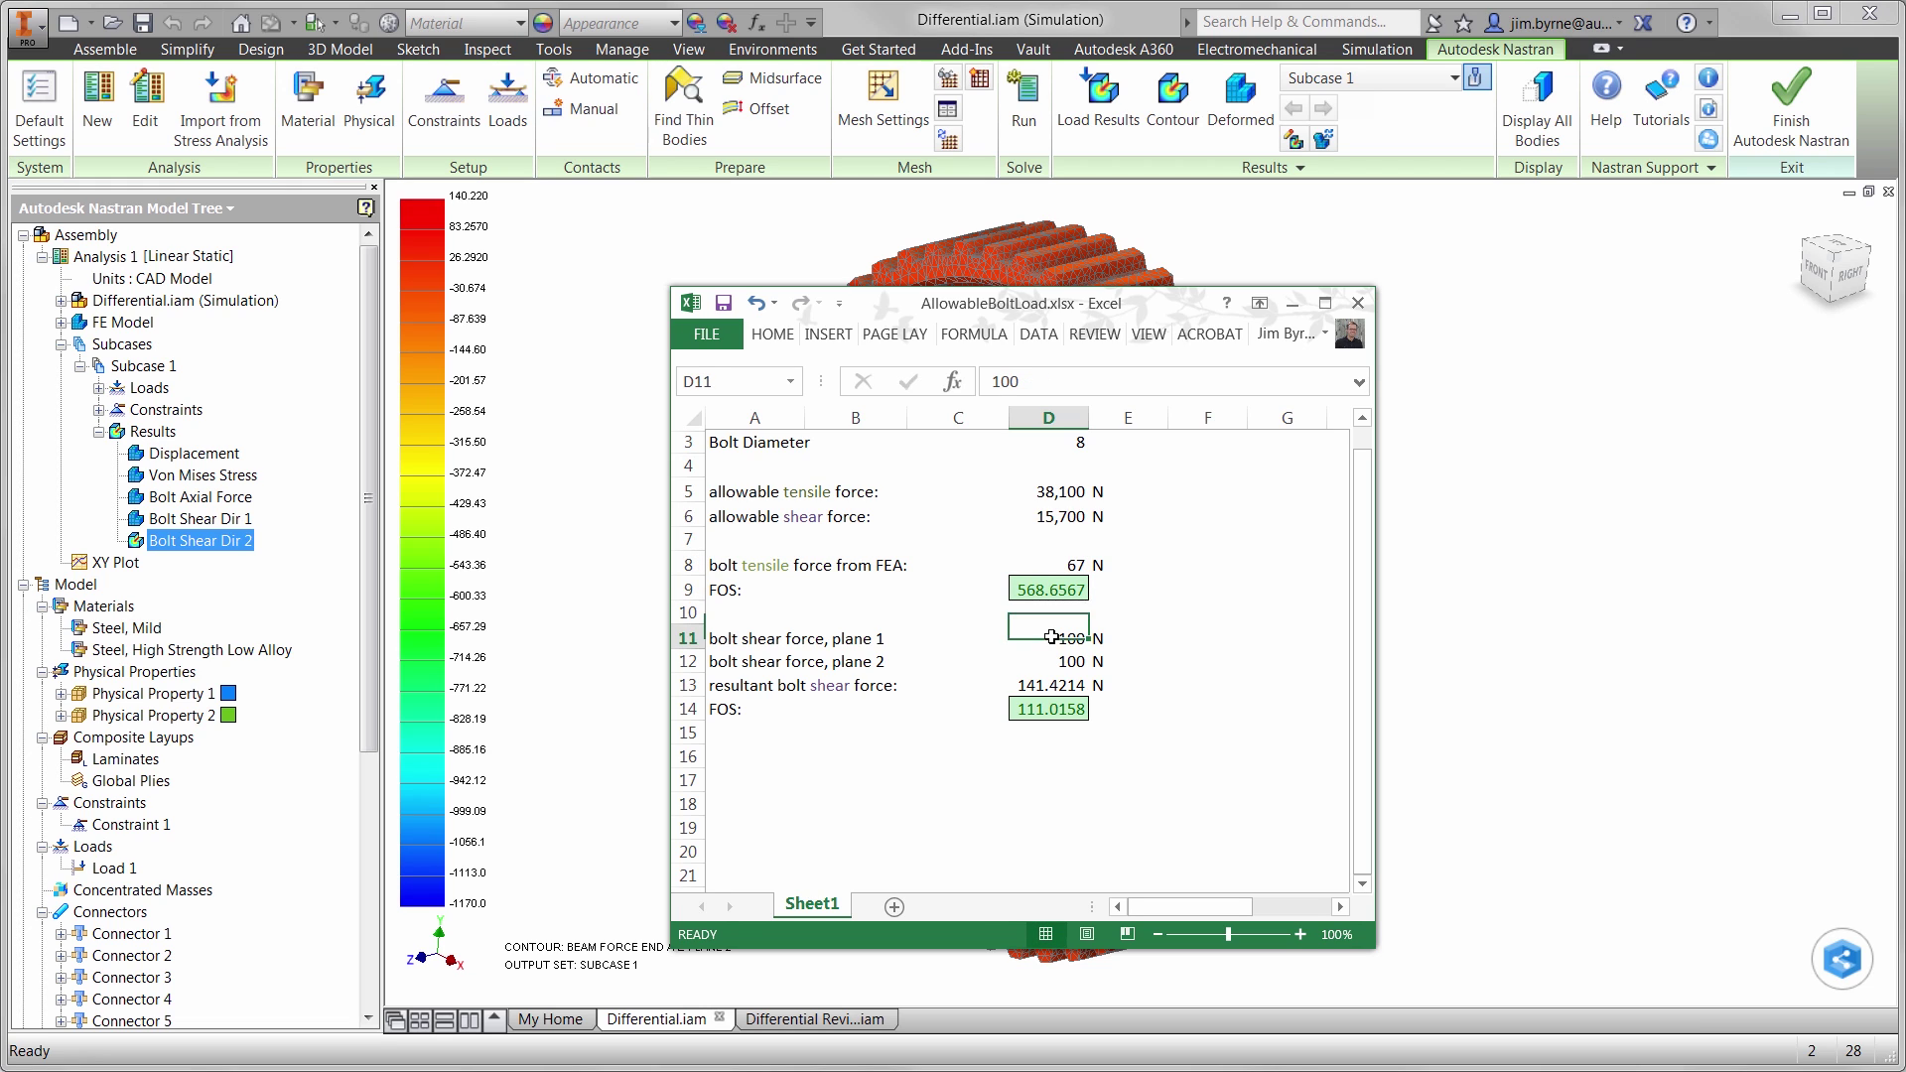
pyautogui.write('73')
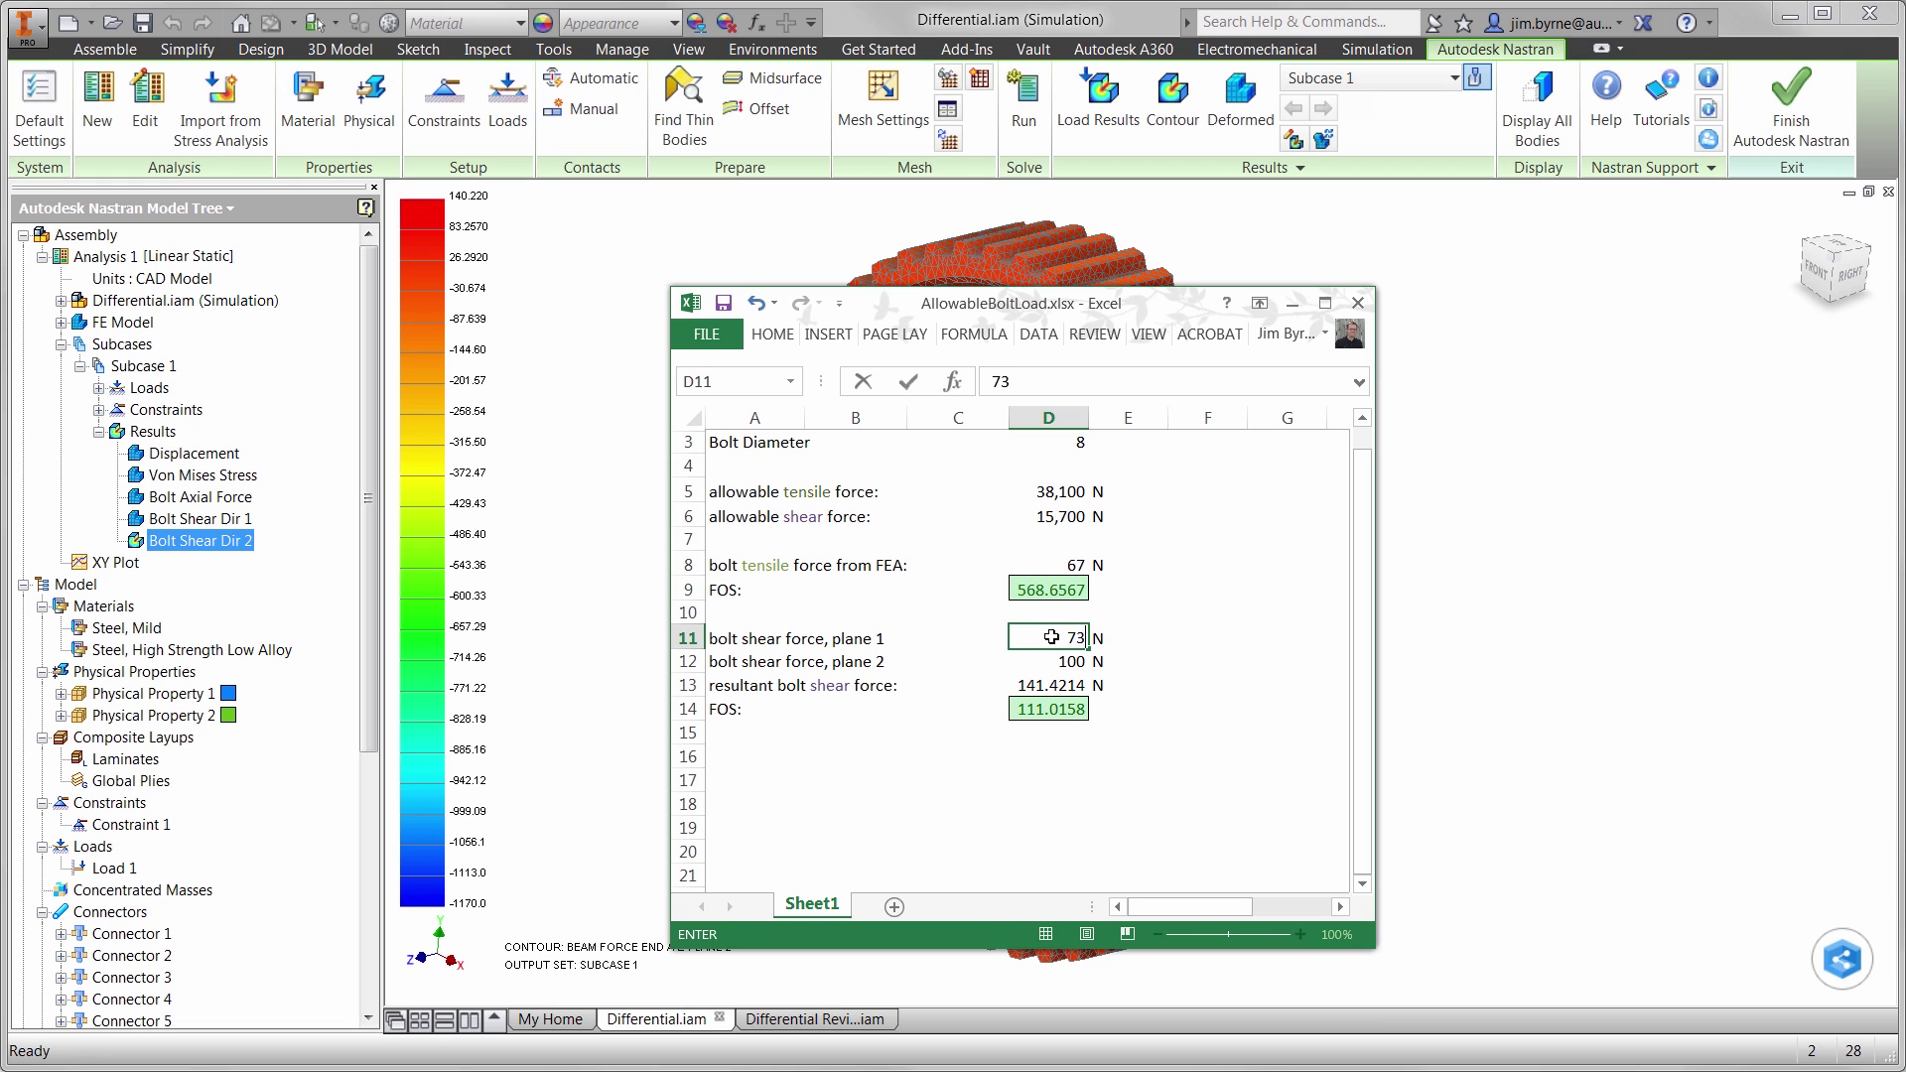
pyautogui.press('Return')
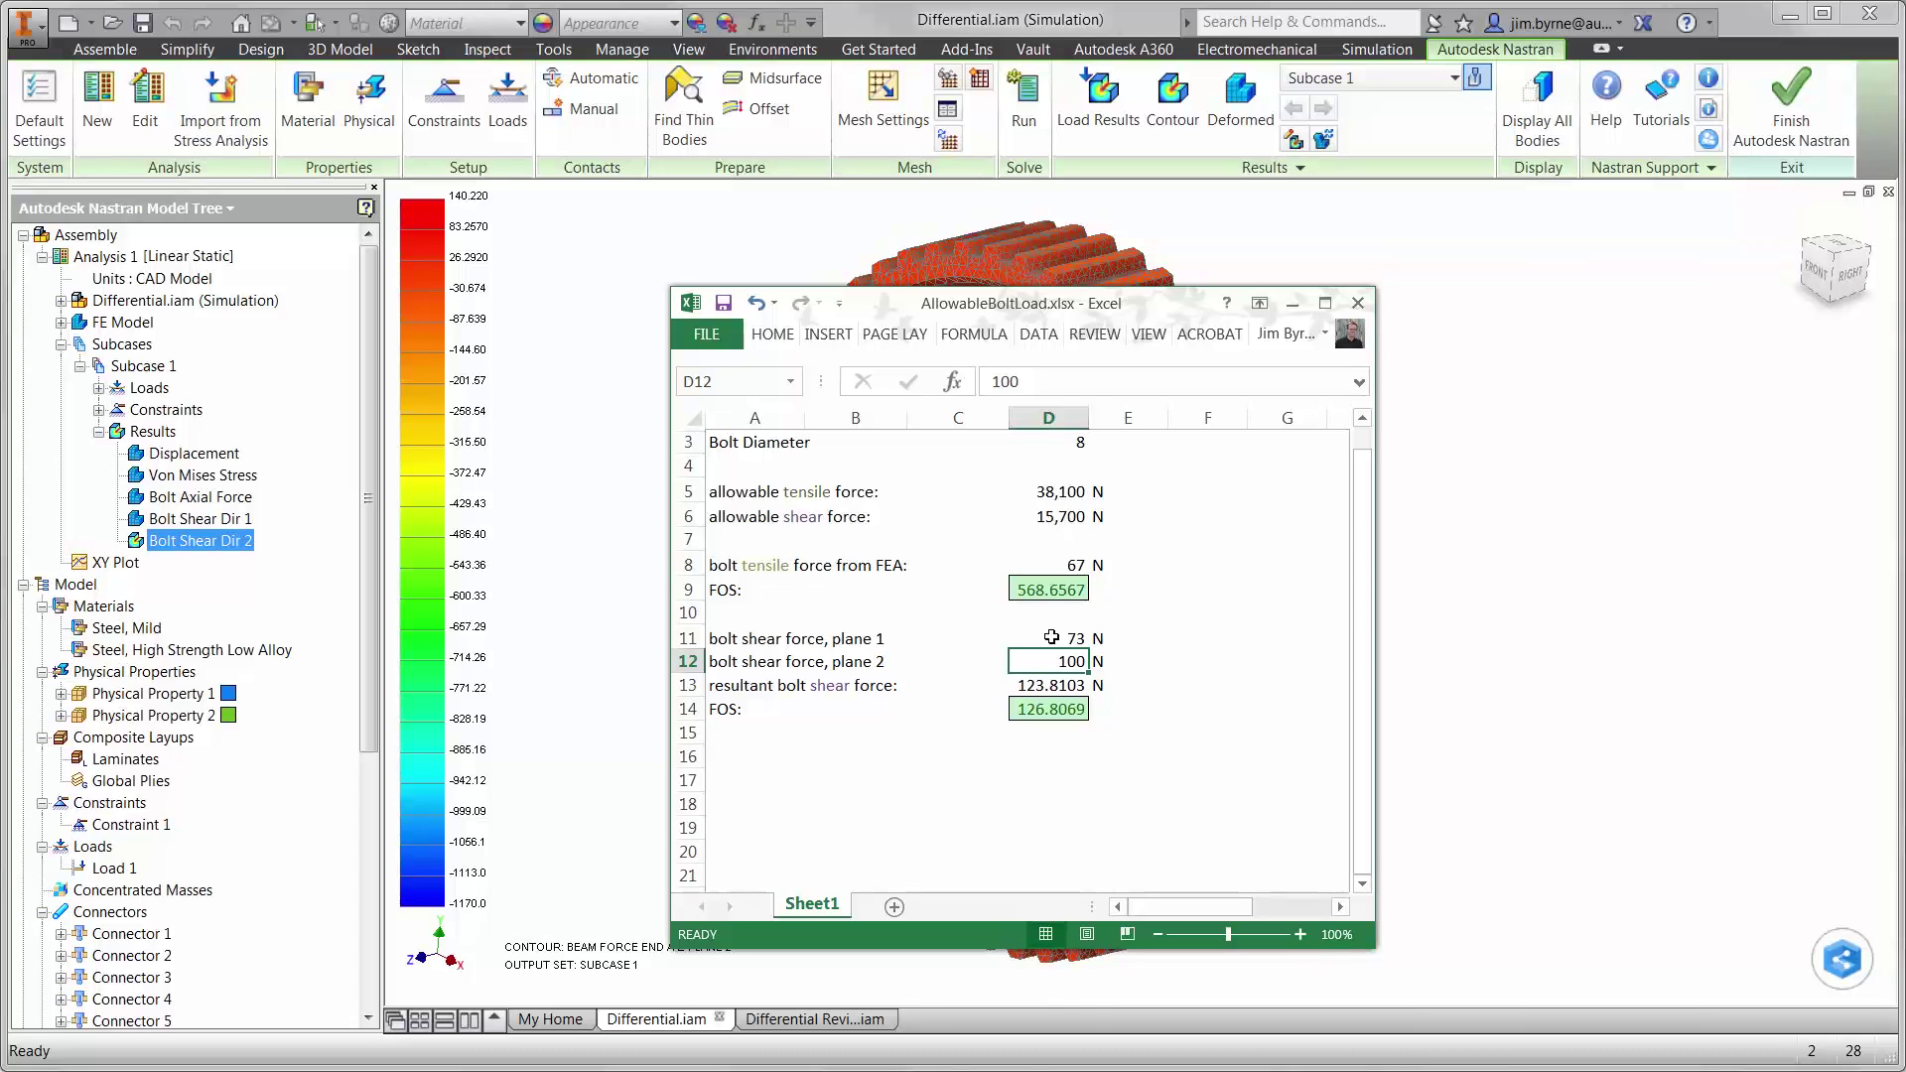
pyautogui.write('170')
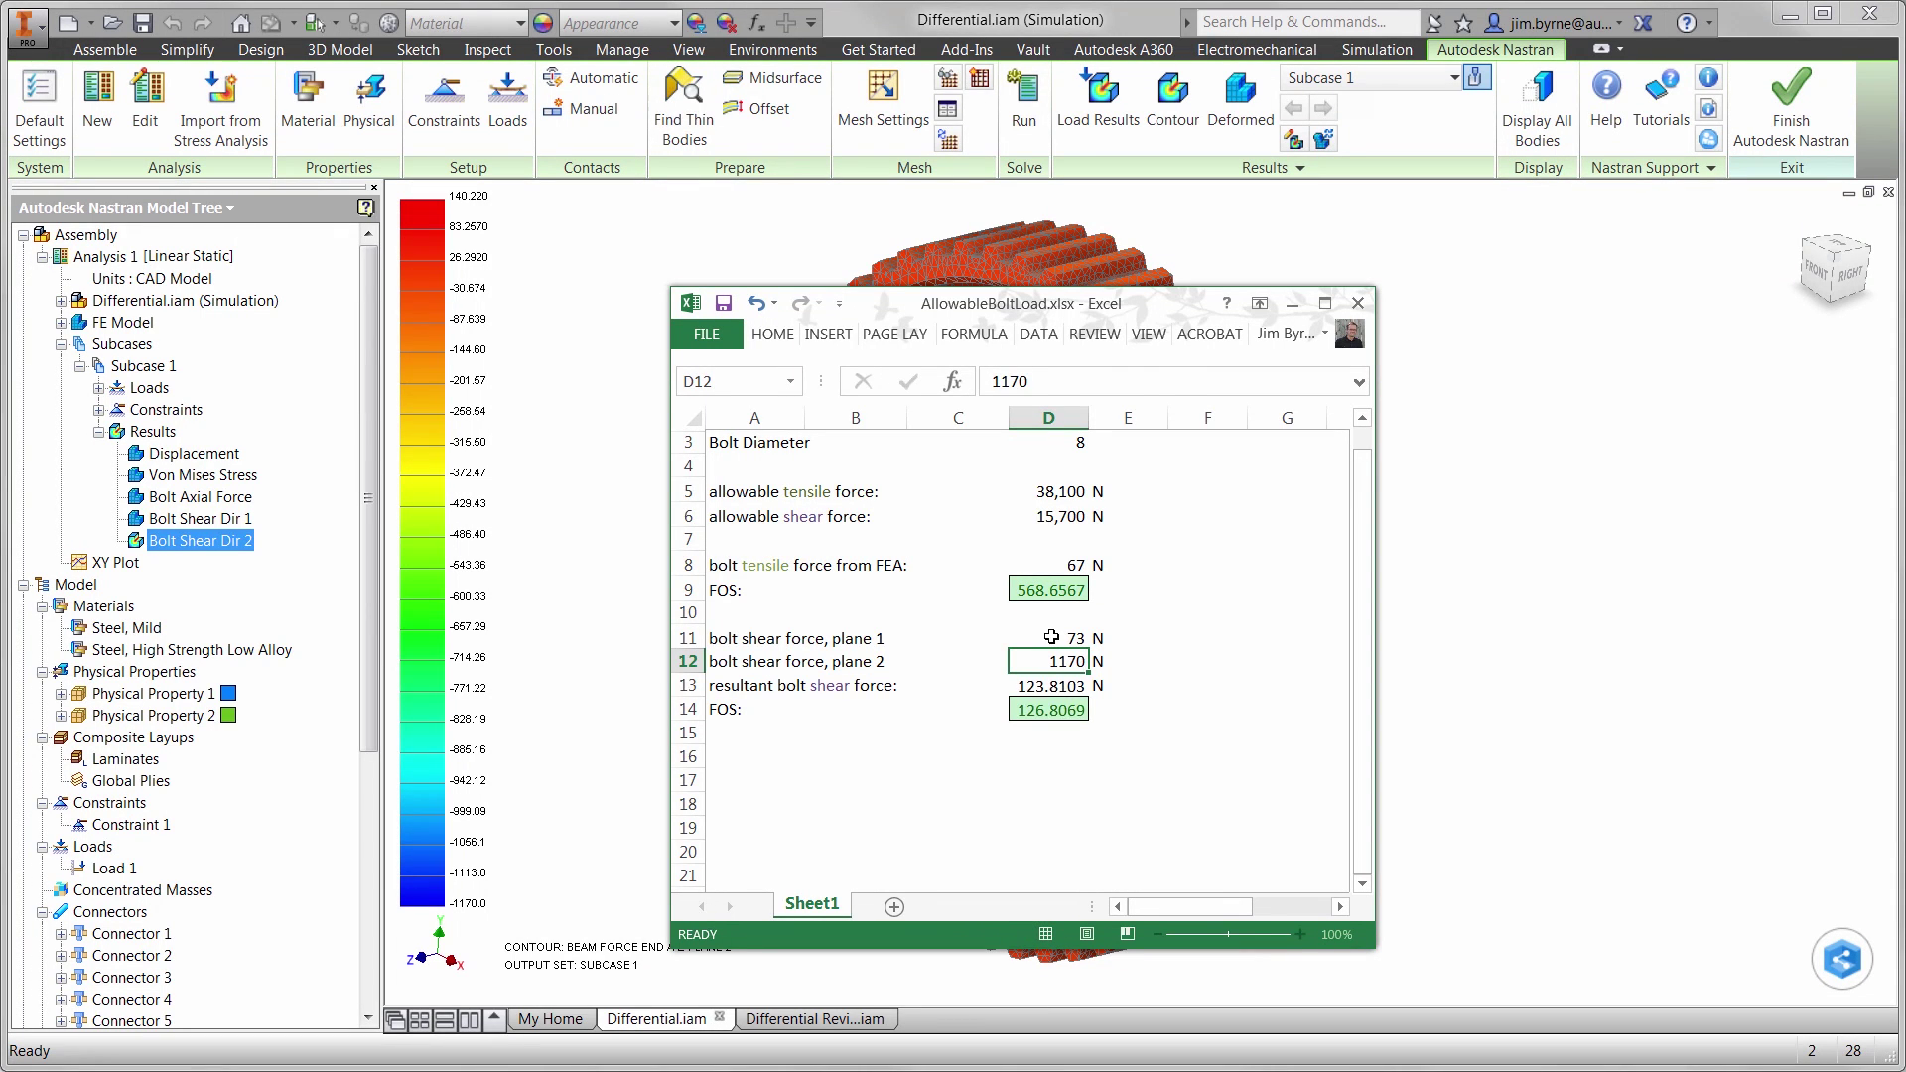
pyautogui.press('Return')
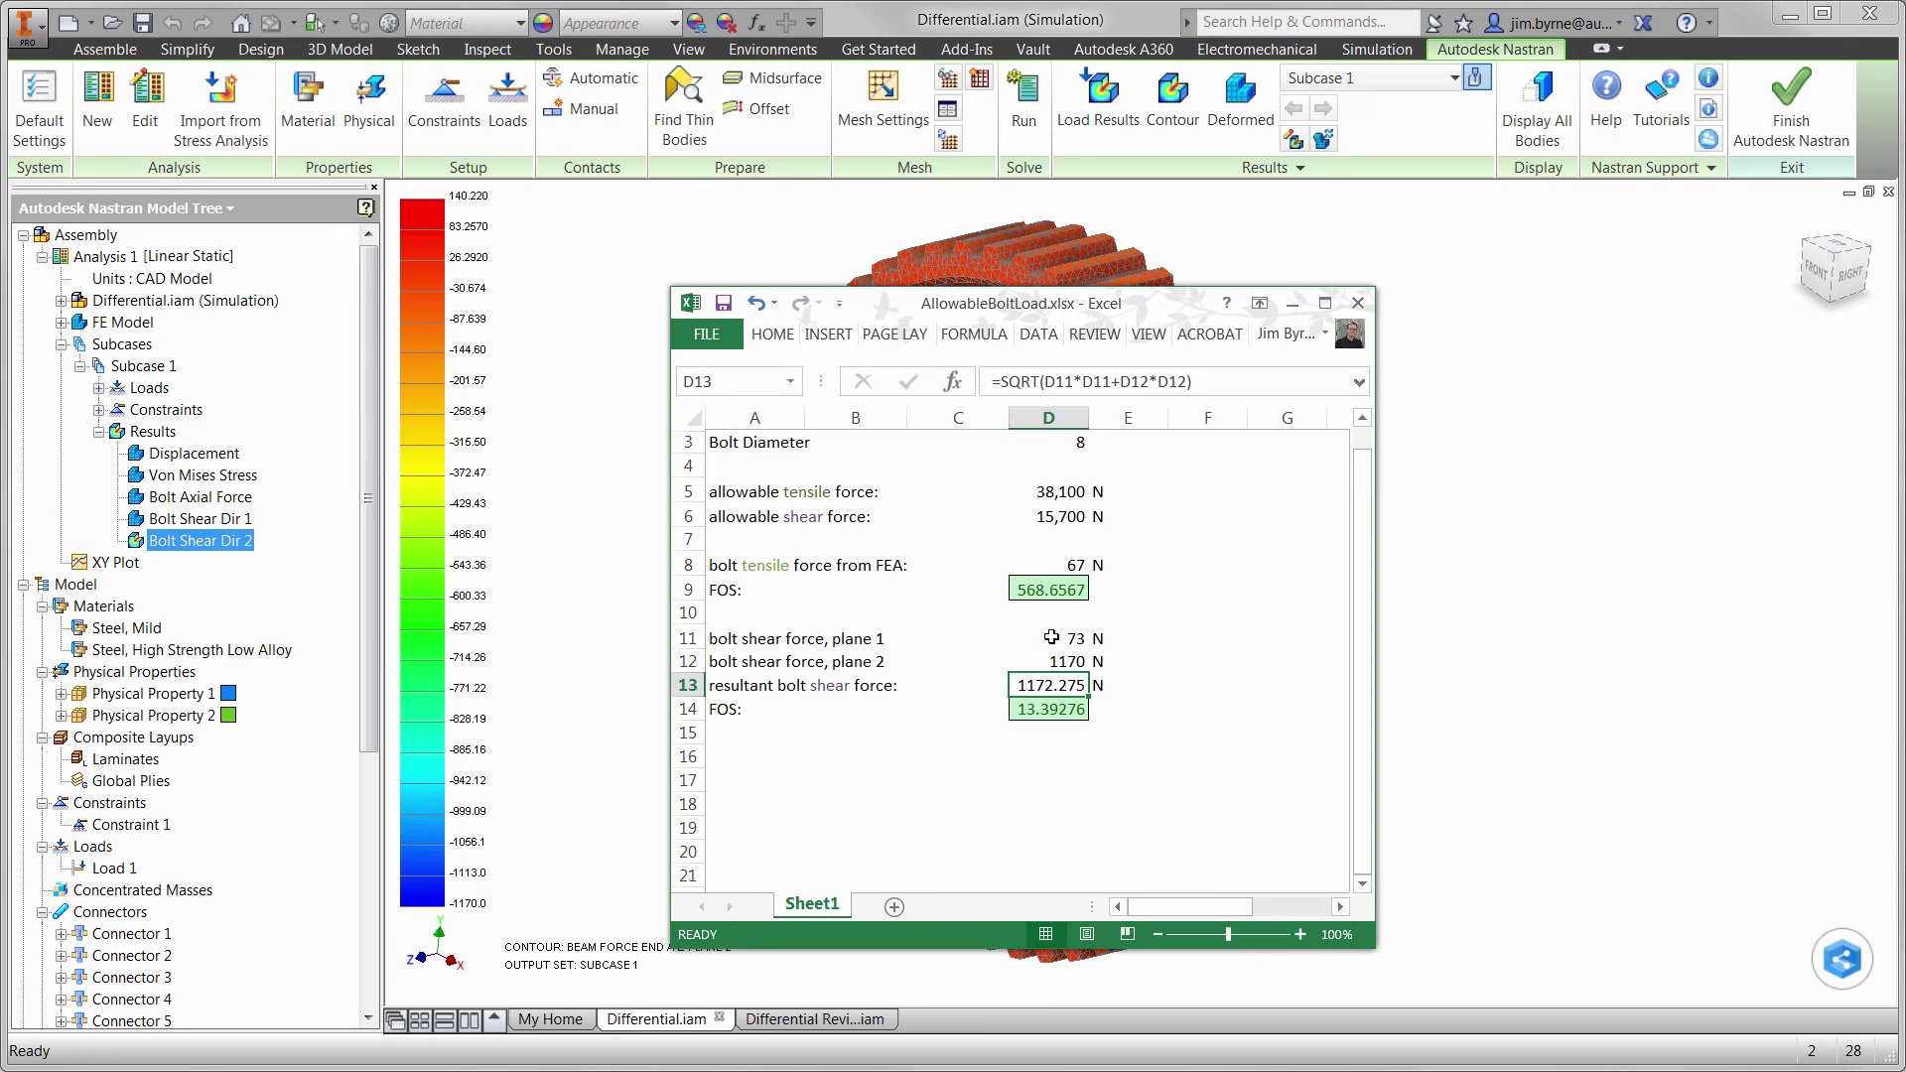
pyautogui.click(797, 1022)
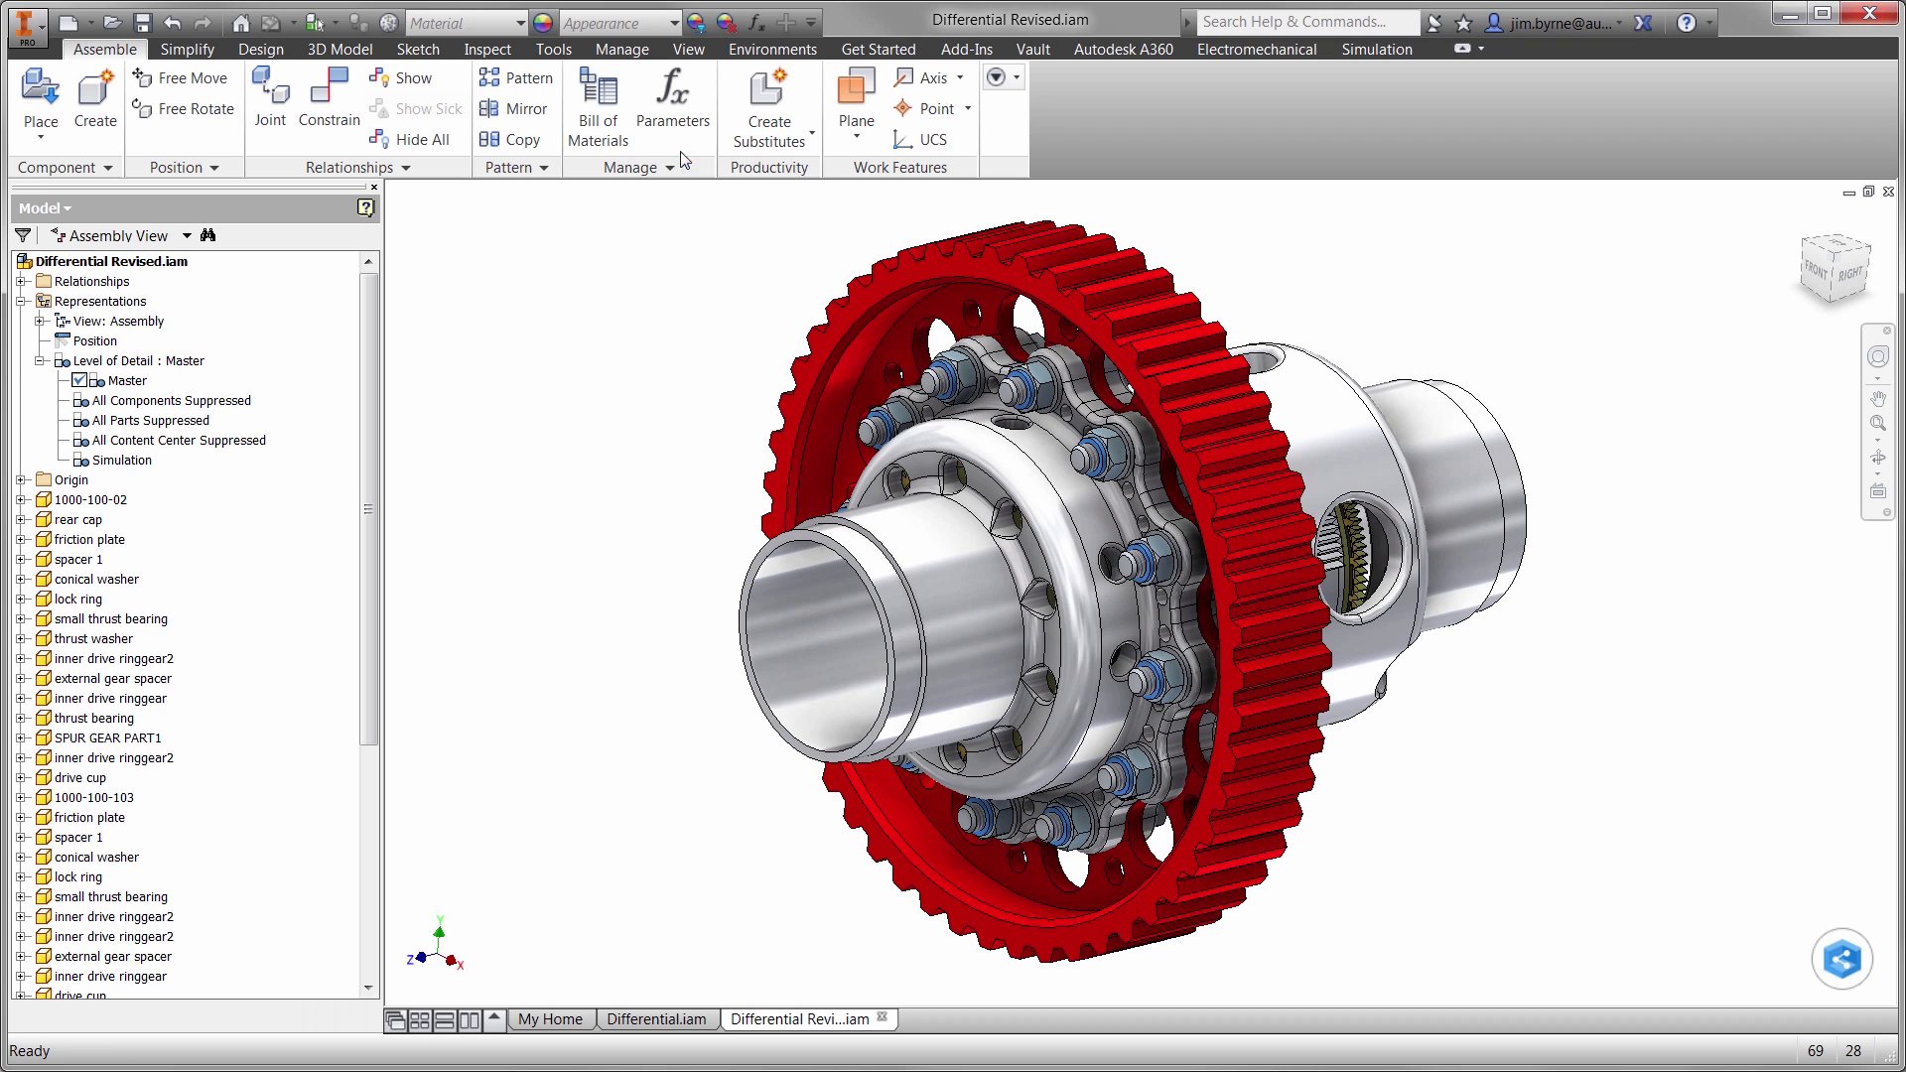
# Step: Change the Bolts user parameter from 12 to 8 in the Parameters dialog
pyautogui.click(675, 121)
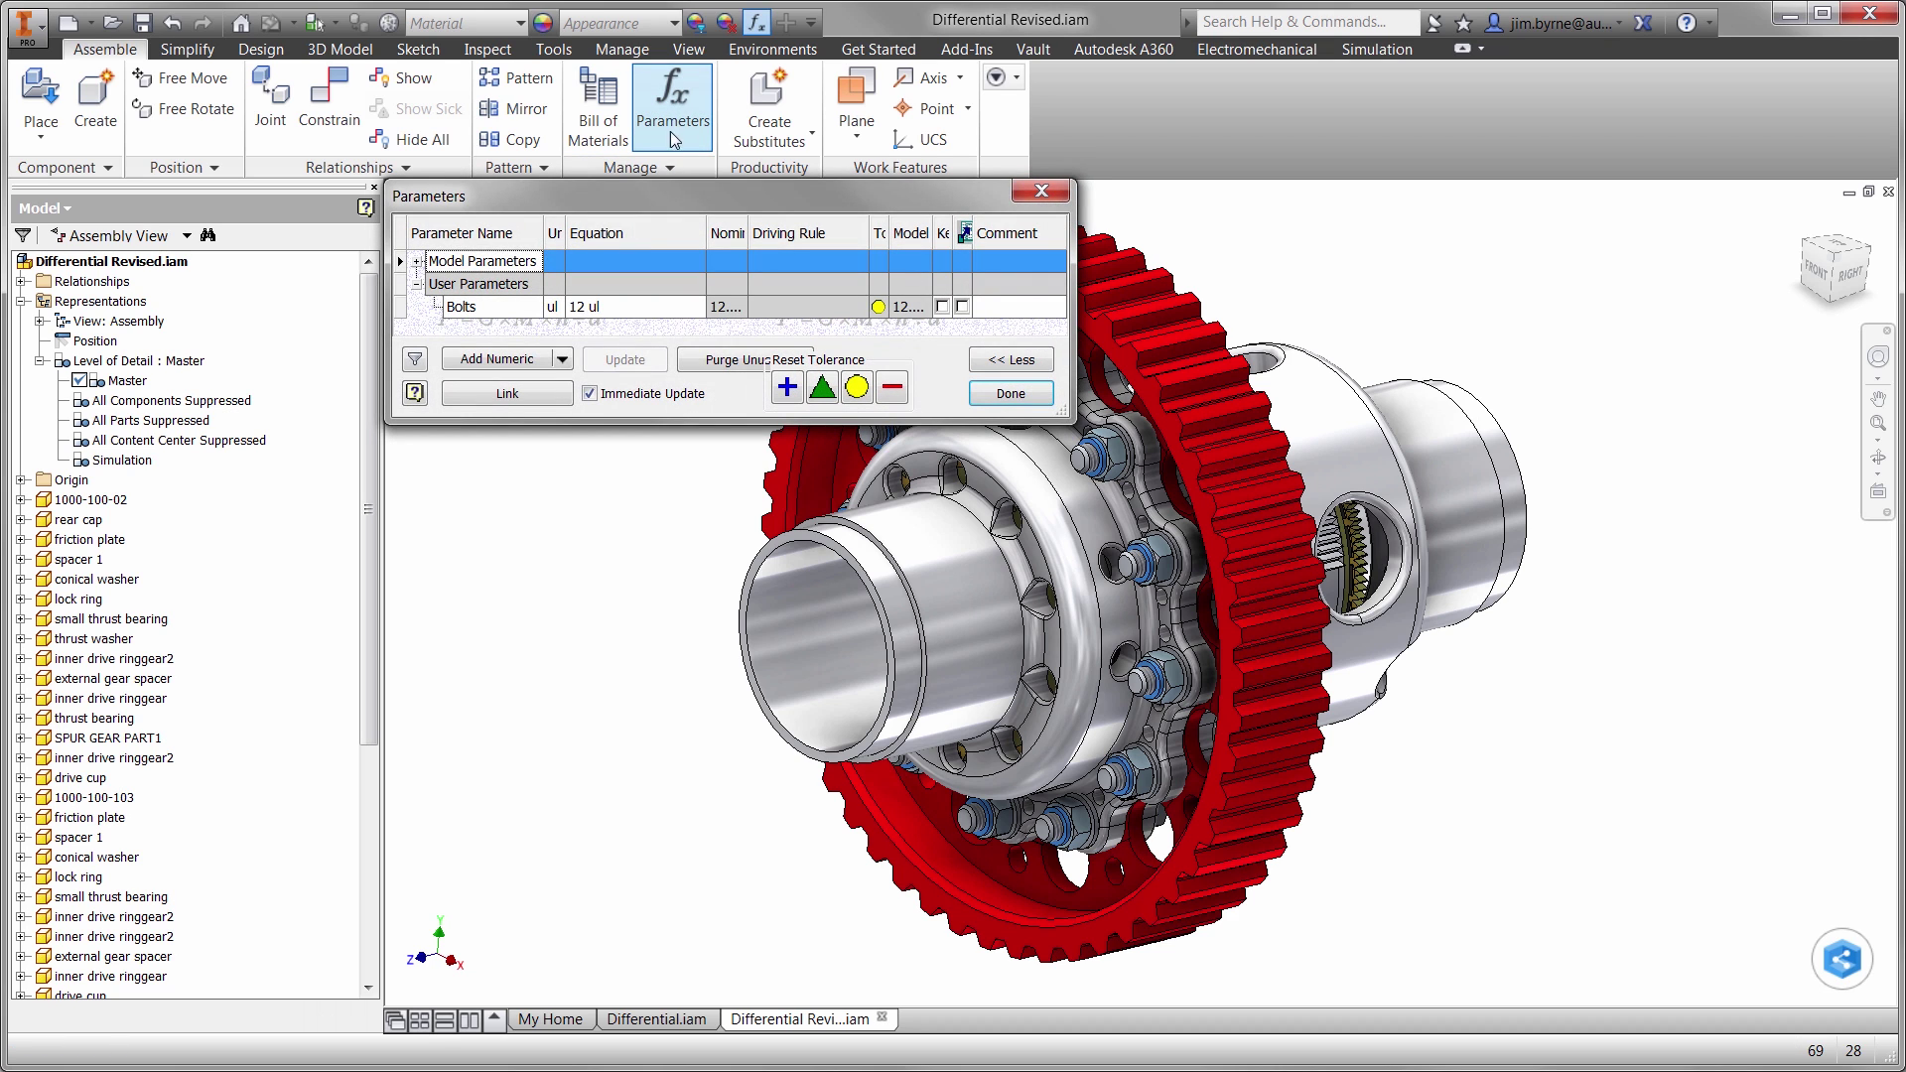
pyautogui.click(603, 306)
pyautogui.write('8')
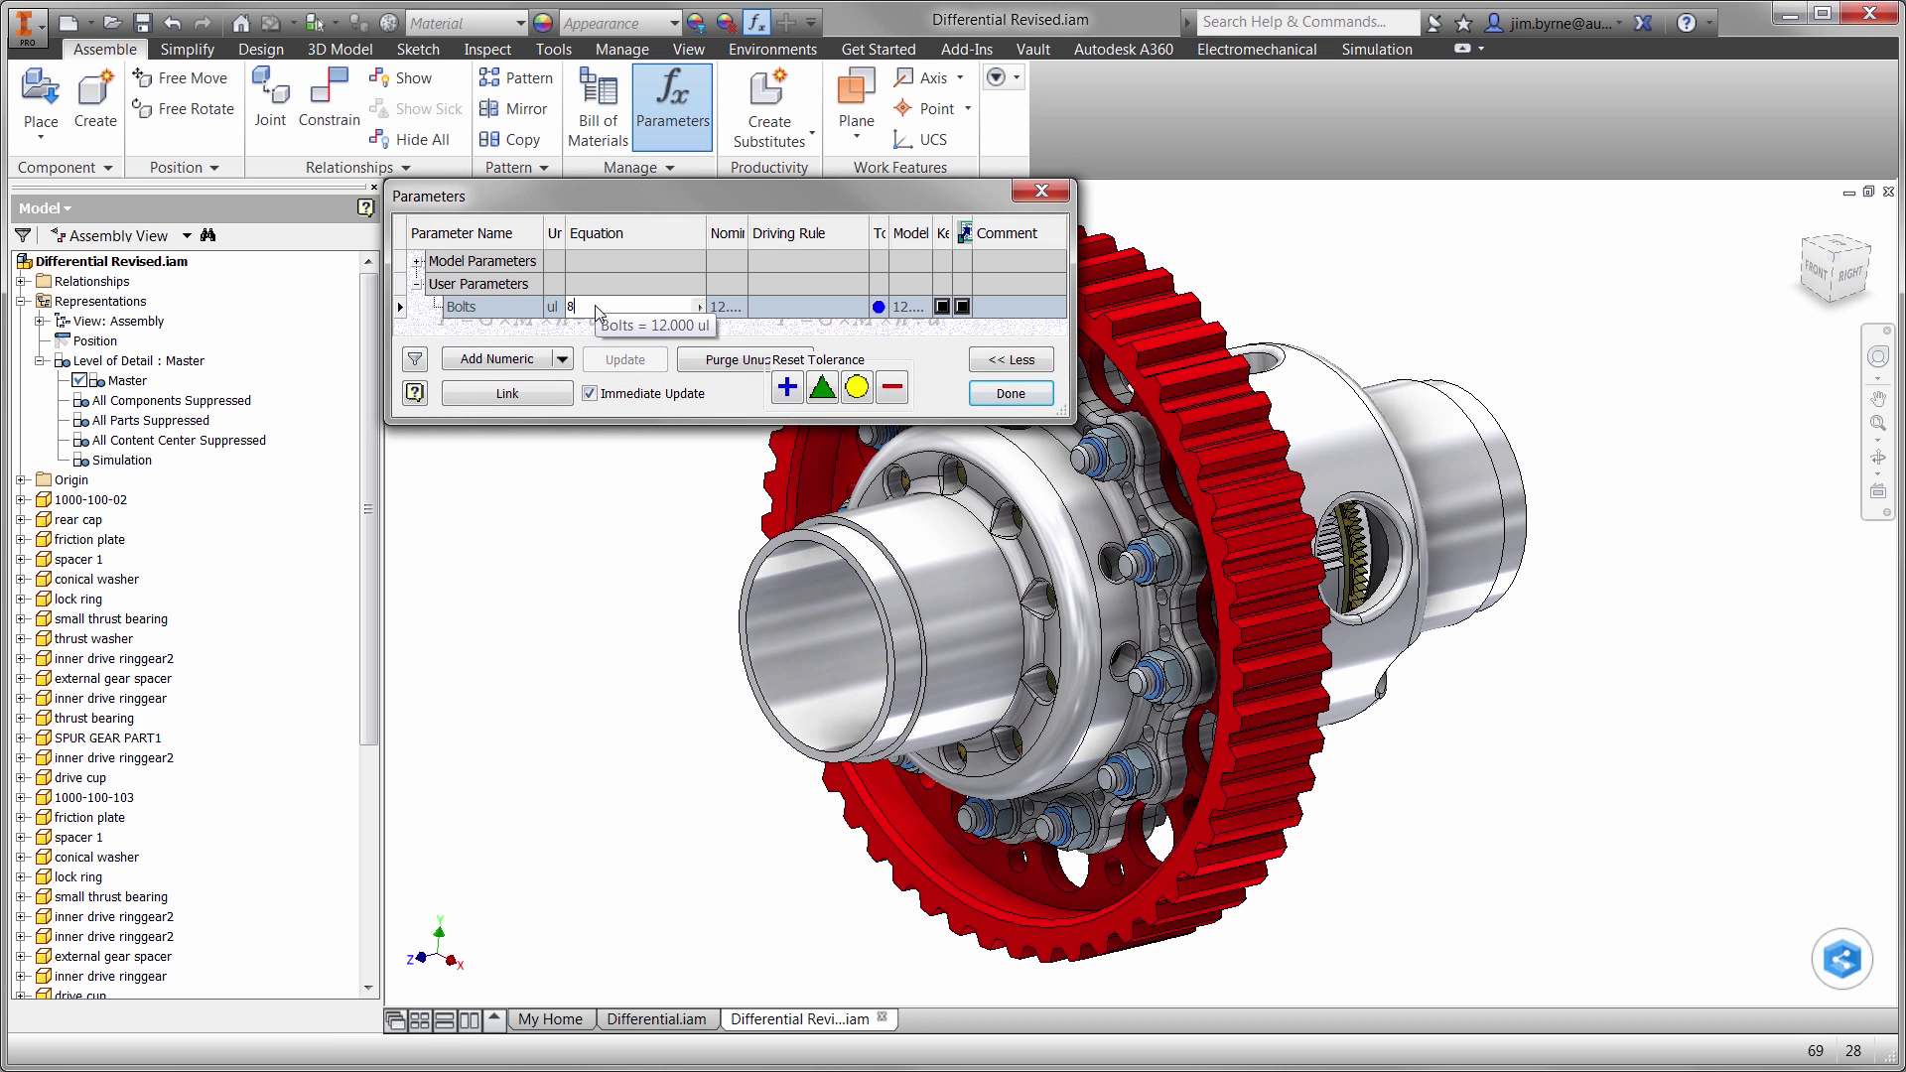
pyautogui.press('Return')
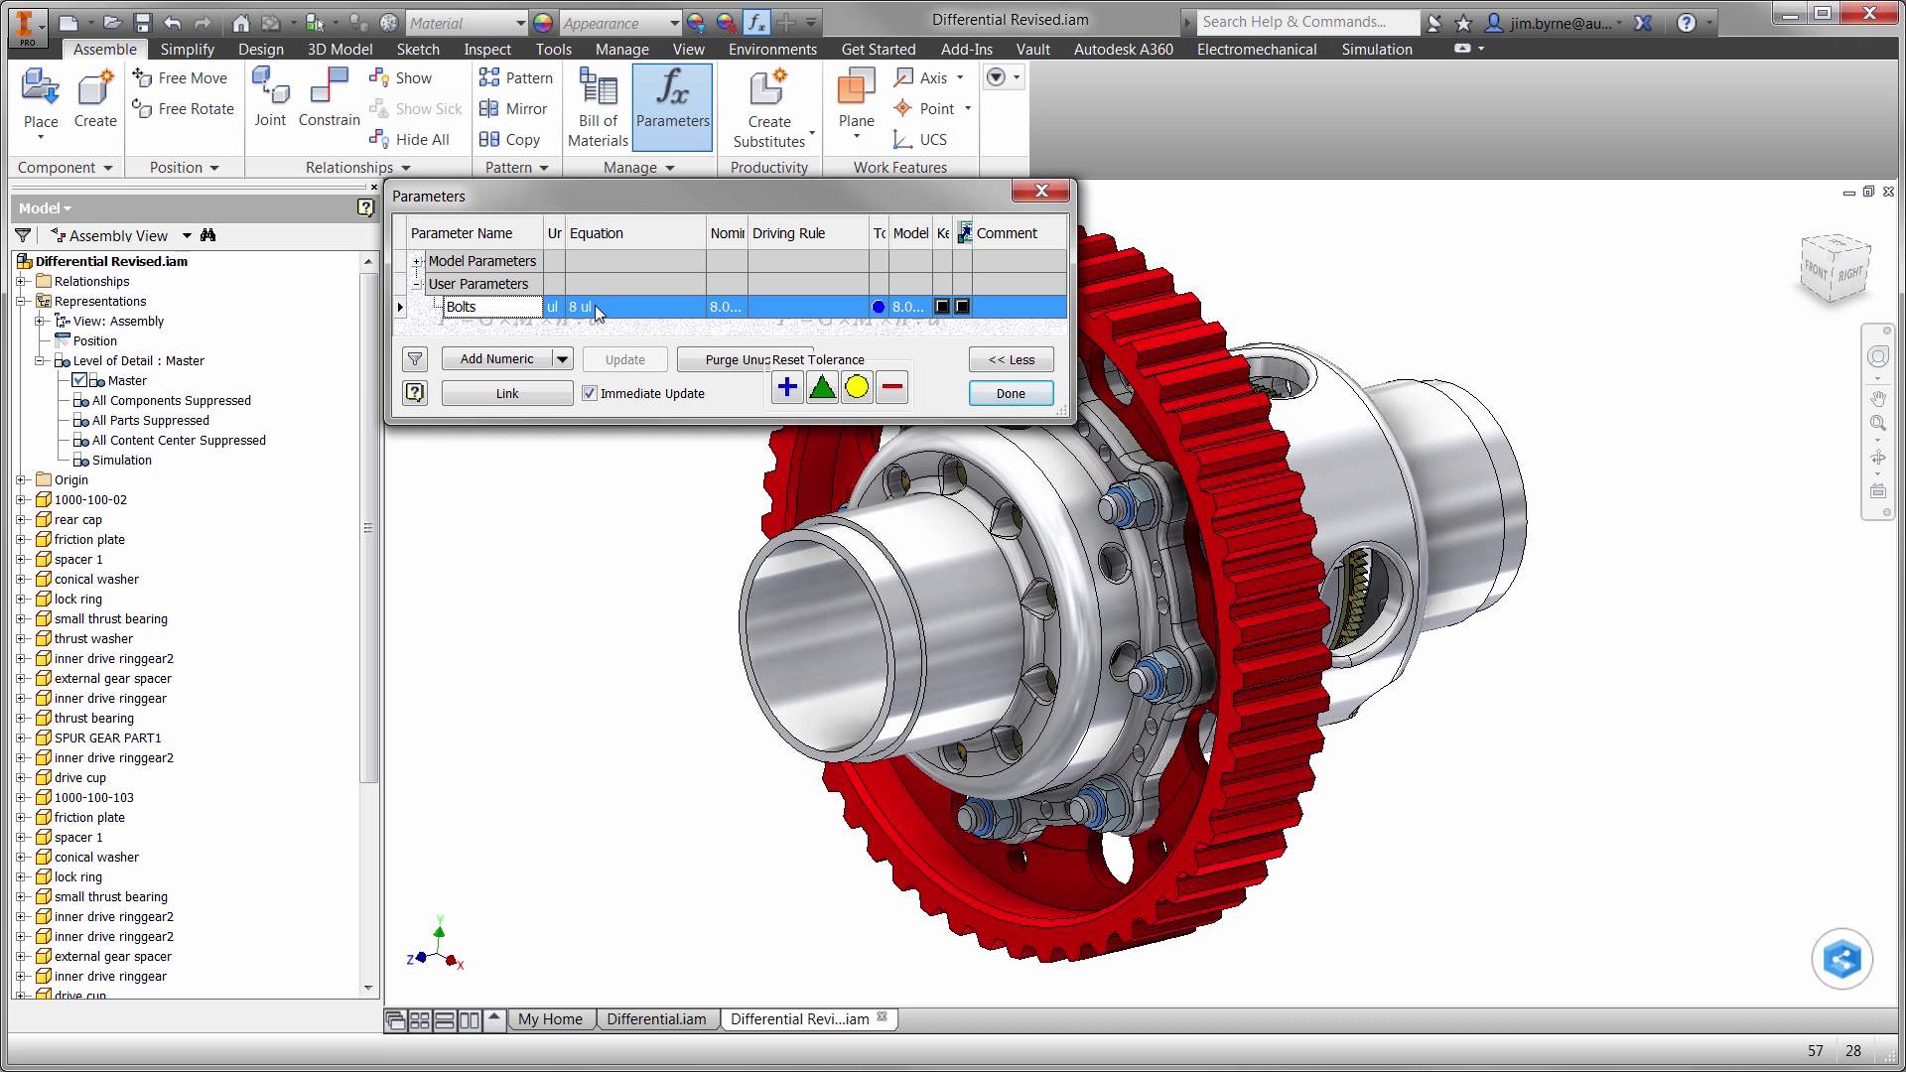
pyautogui.click(993, 393)
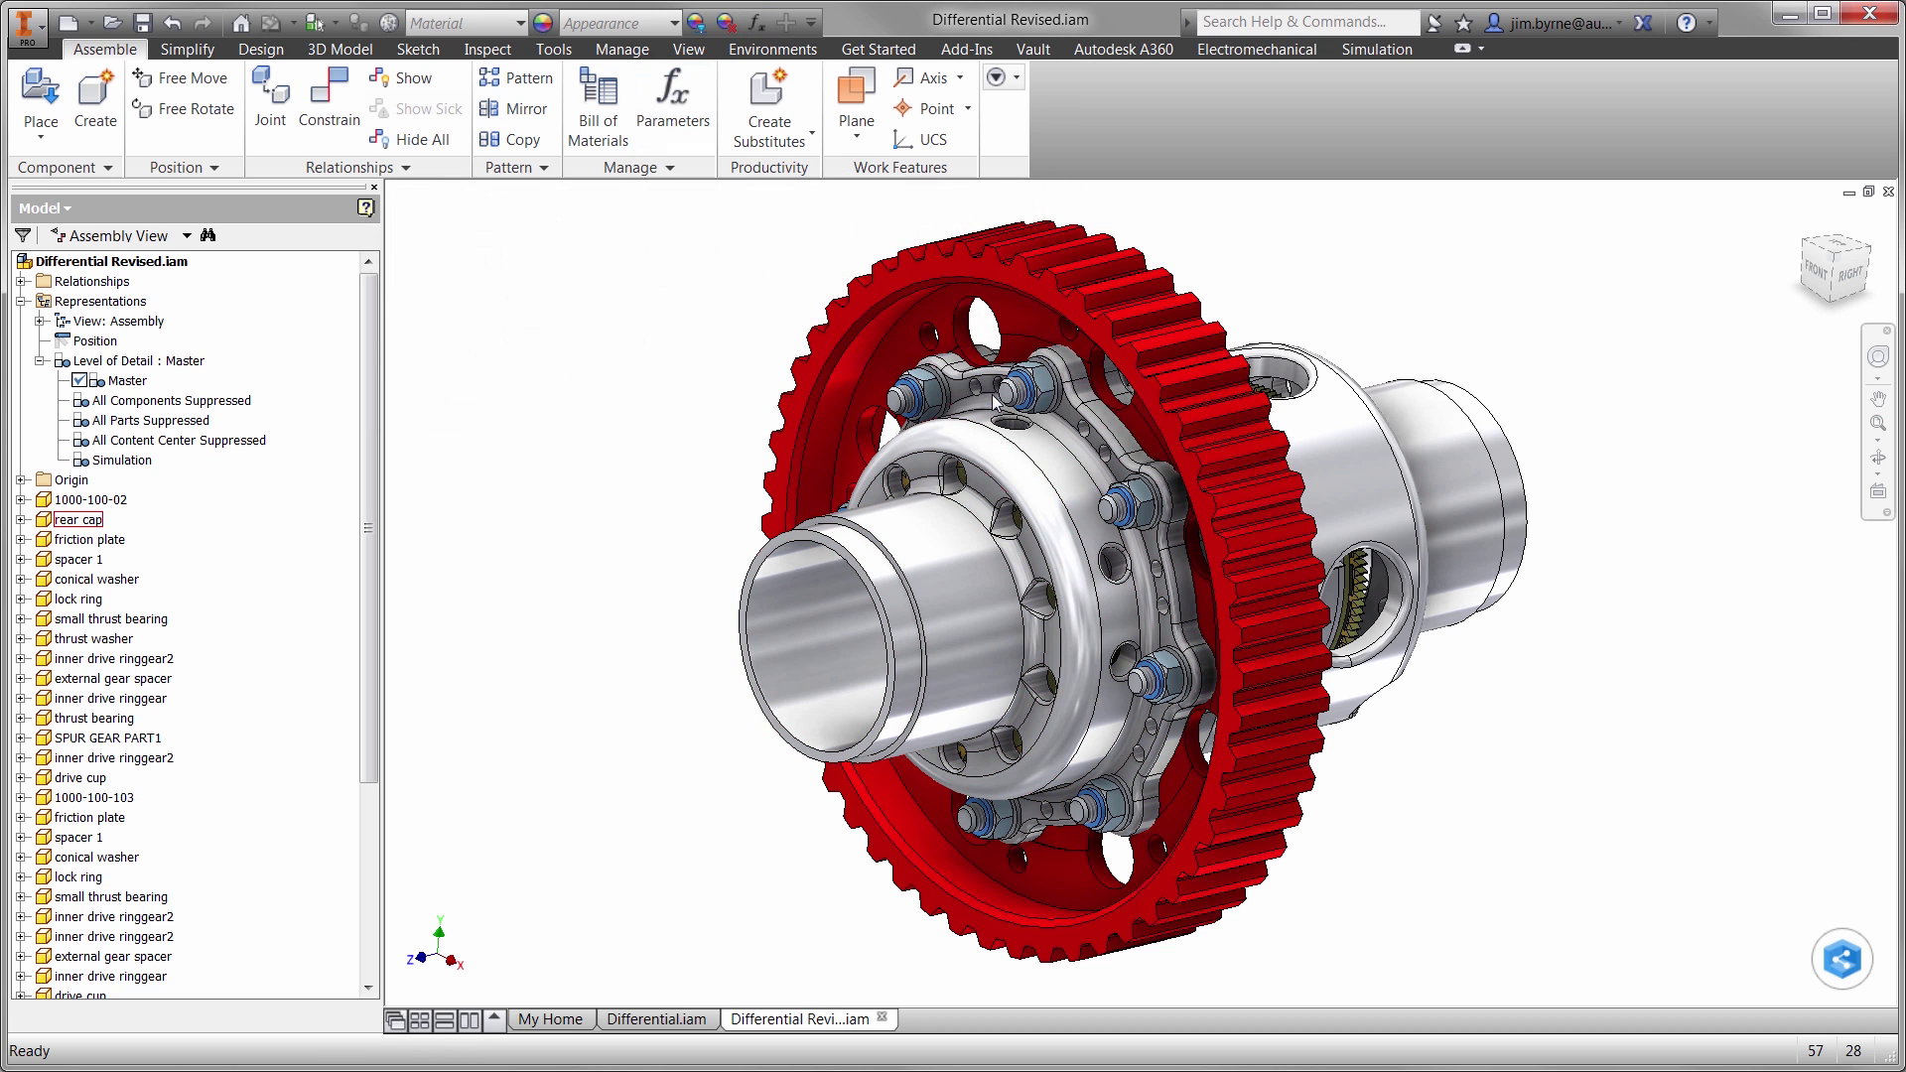
# Step: In Nastran In-CAD, add a Fixed constraint on the rear cap's shaft end face
pyautogui.click(772, 49)
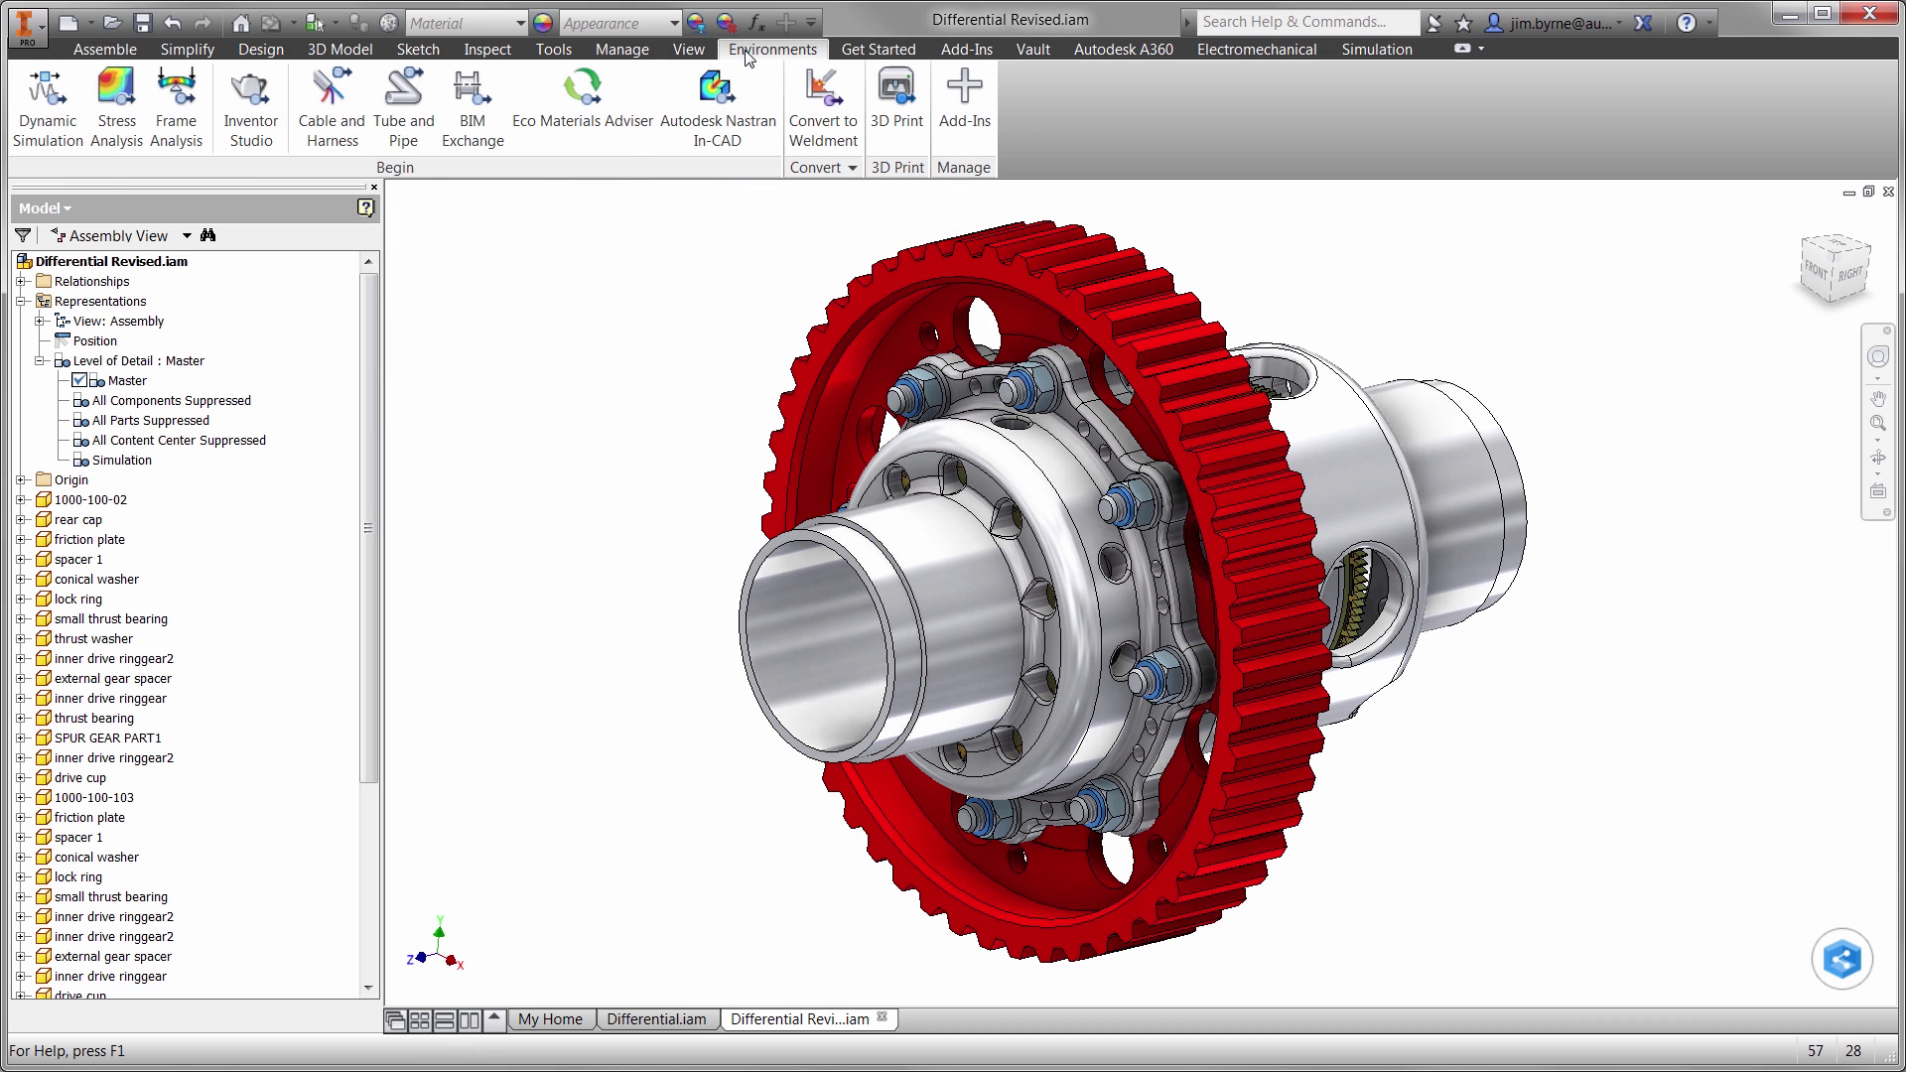
pyautogui.click(709, 94)
pyautogui.click(473, 141)
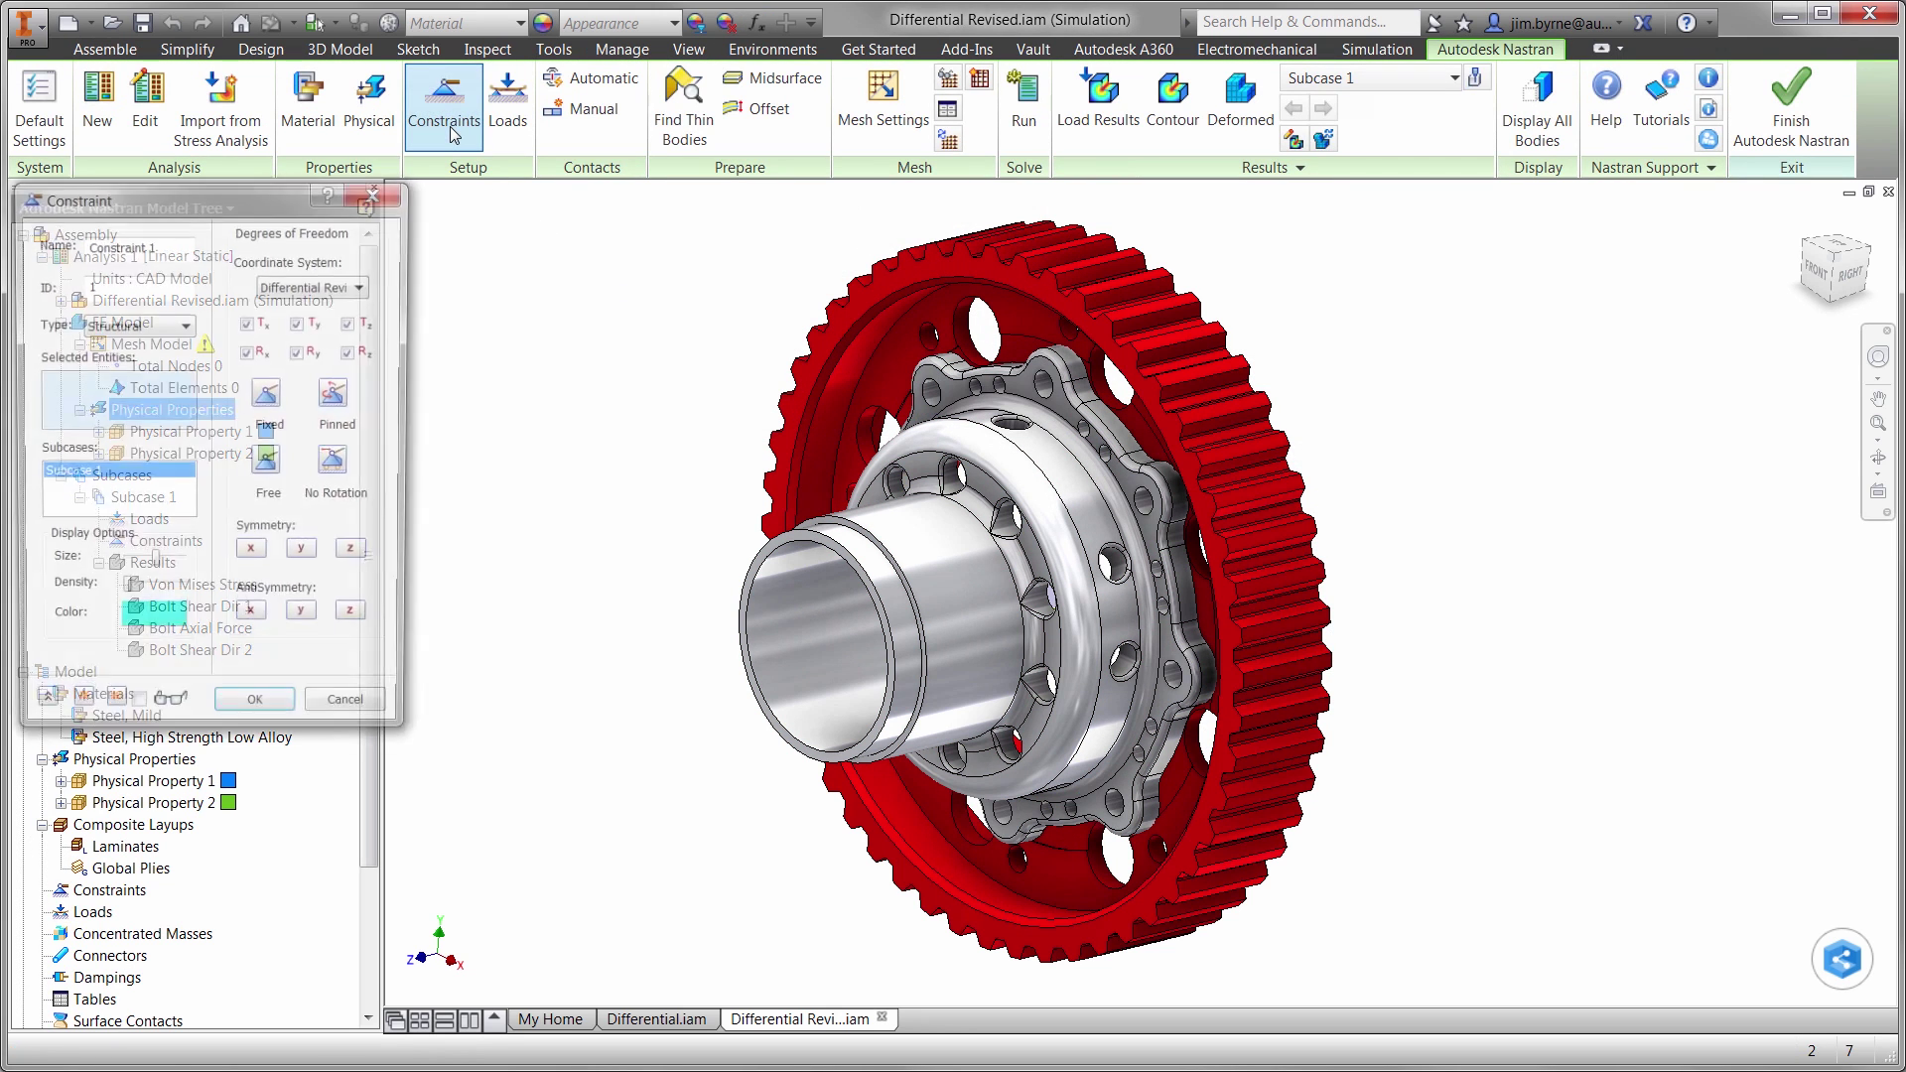
pyautogui.click(806, 590)
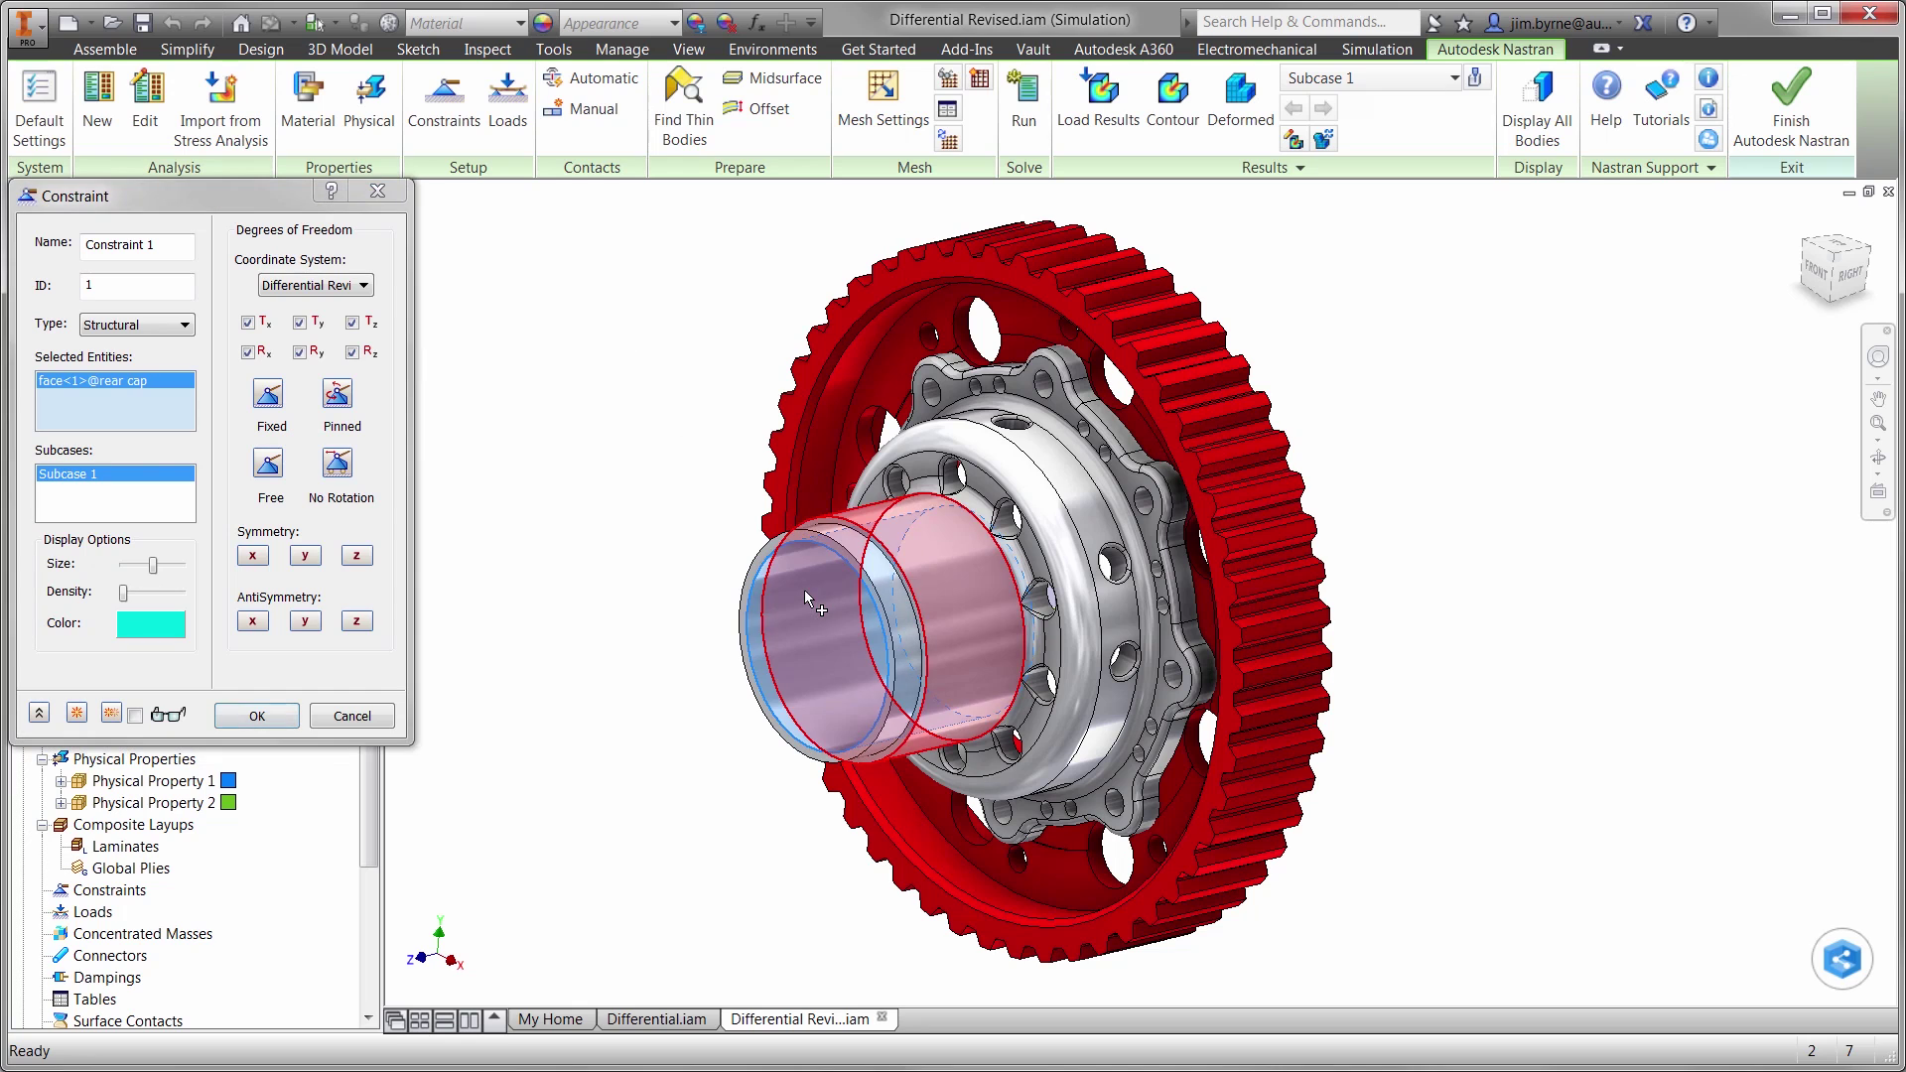
pyautogui.click(266, 721)
# Step: Apply a -5000 N total force normal to two gear tooth faces
pyautogui.rightClick(563, 534)
pyautogui.click(607, 504)
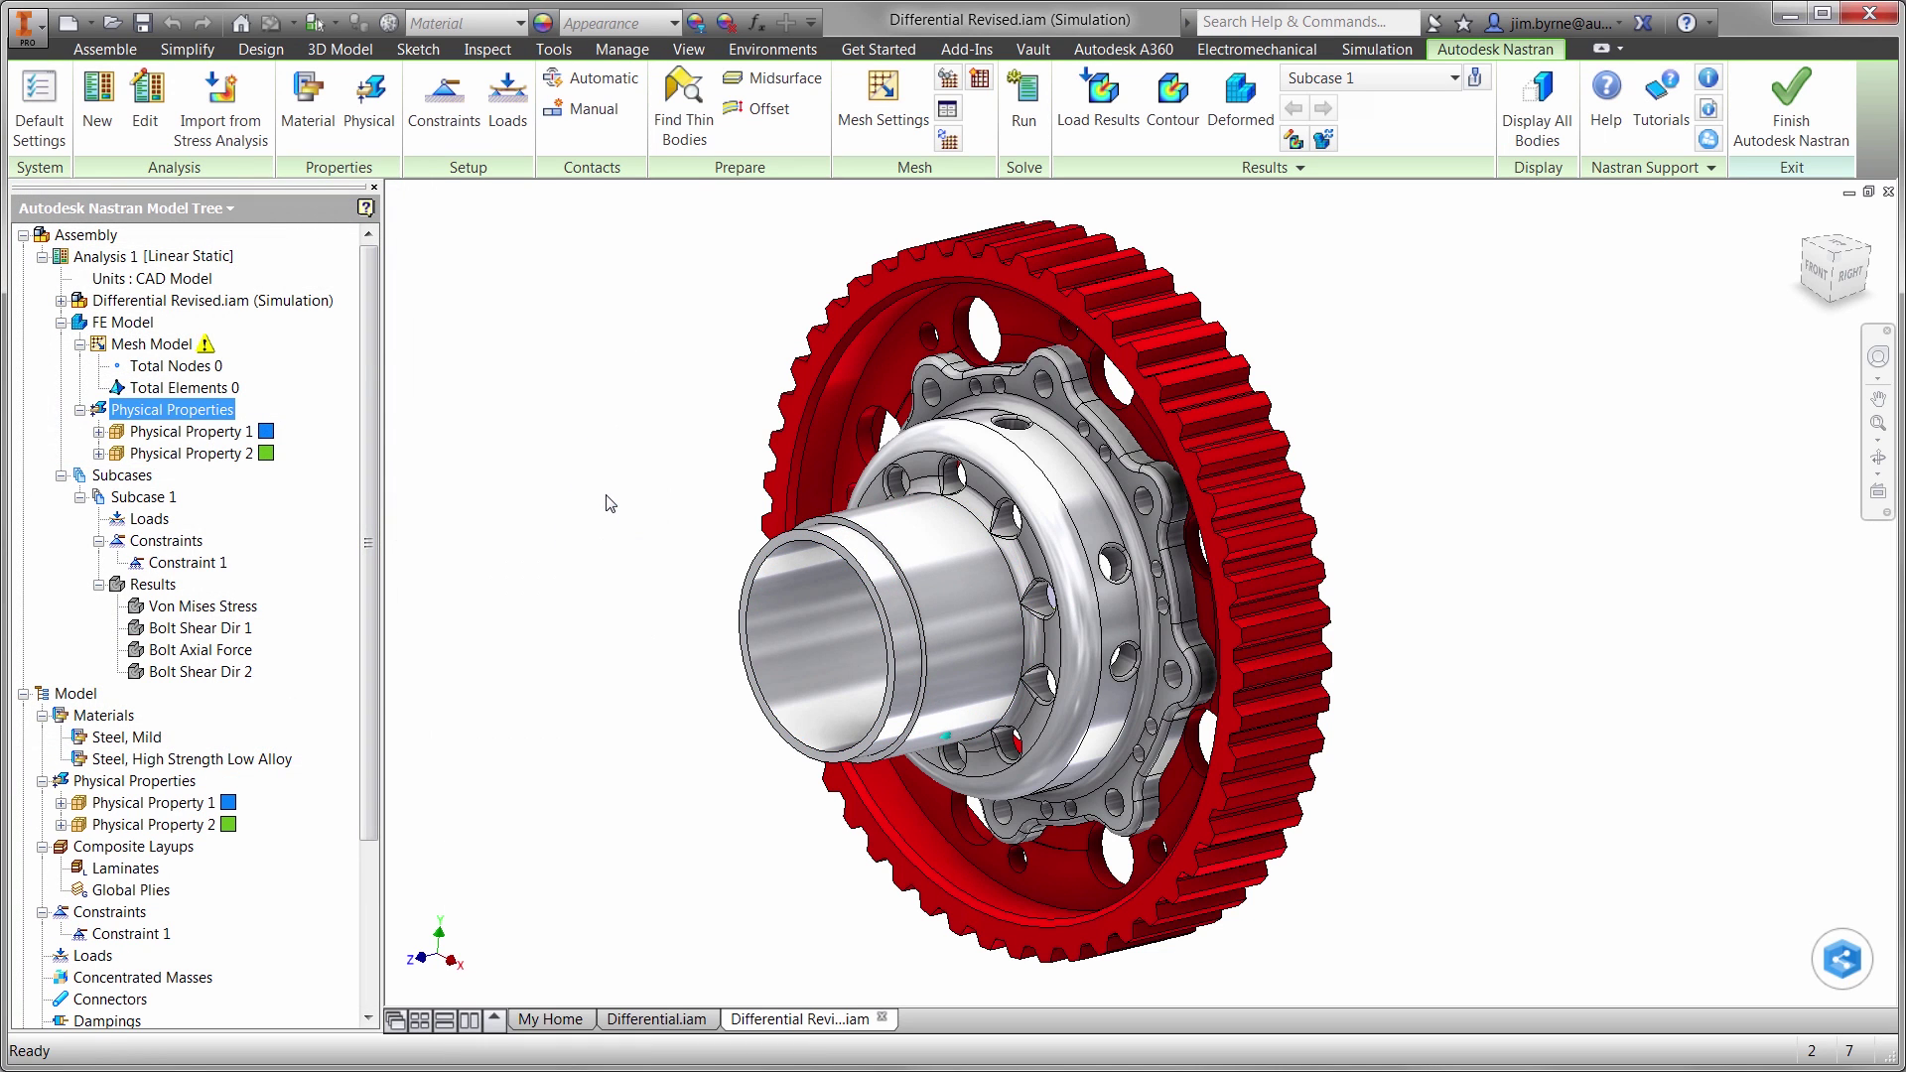
pyautogui.click(1083, 291)
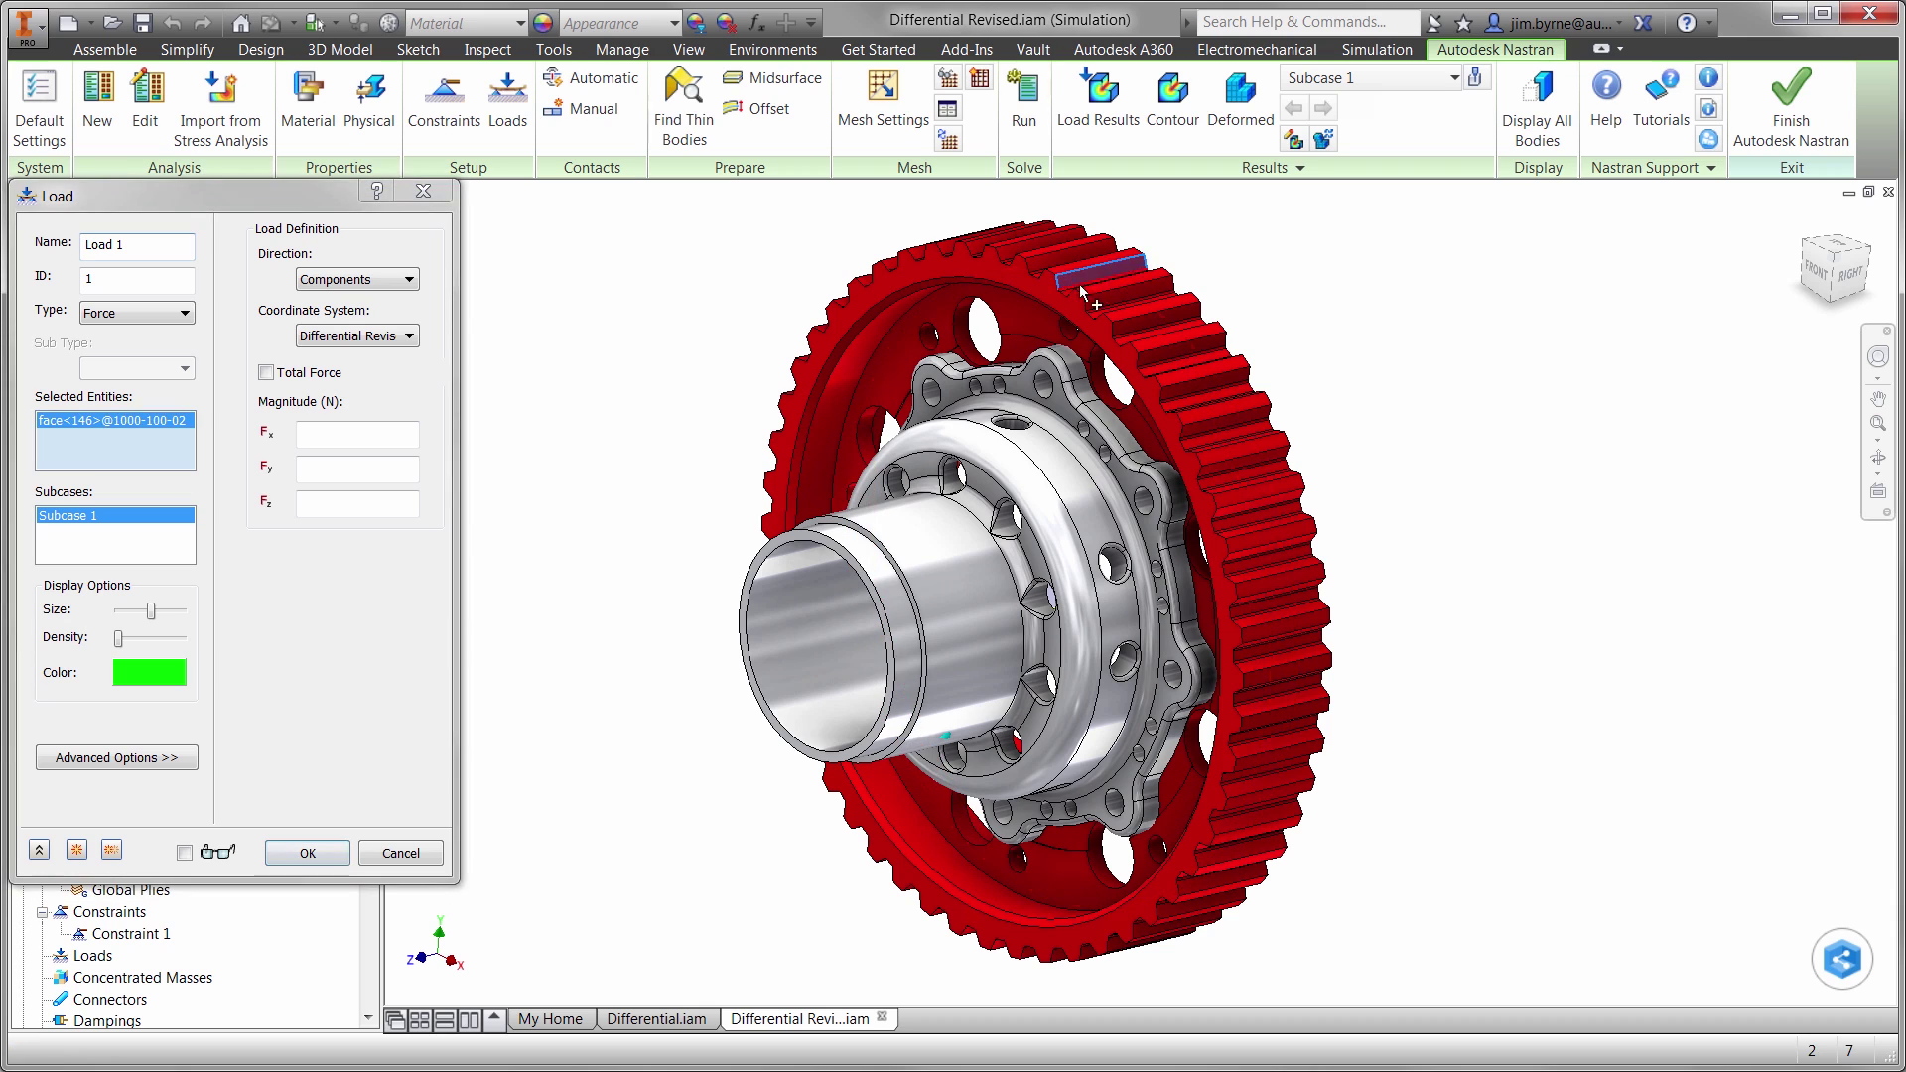
pyautogui.click(1109, 299)
pyautogui.click(357, 279)
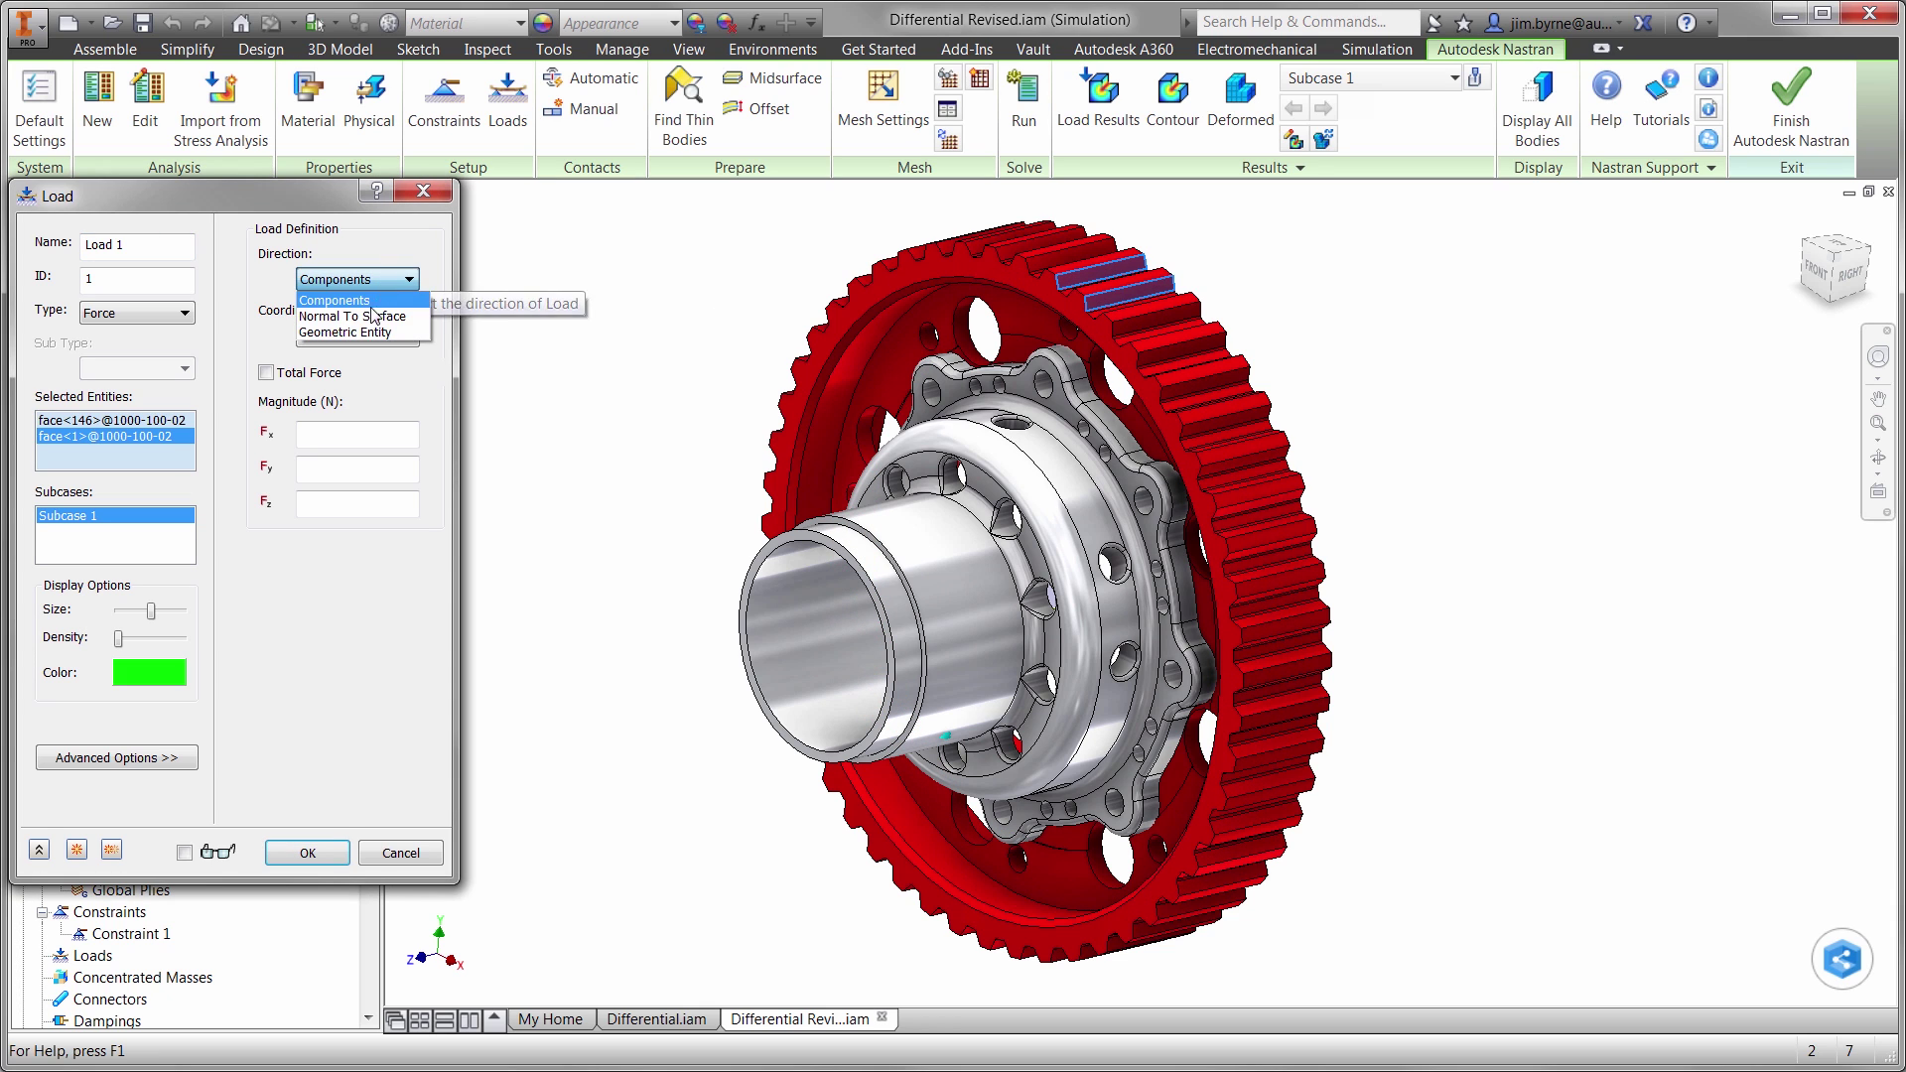
pyautogui.click(374, 317)
pyautogui.click(266, 374)
pyautogui.click(318, 436)
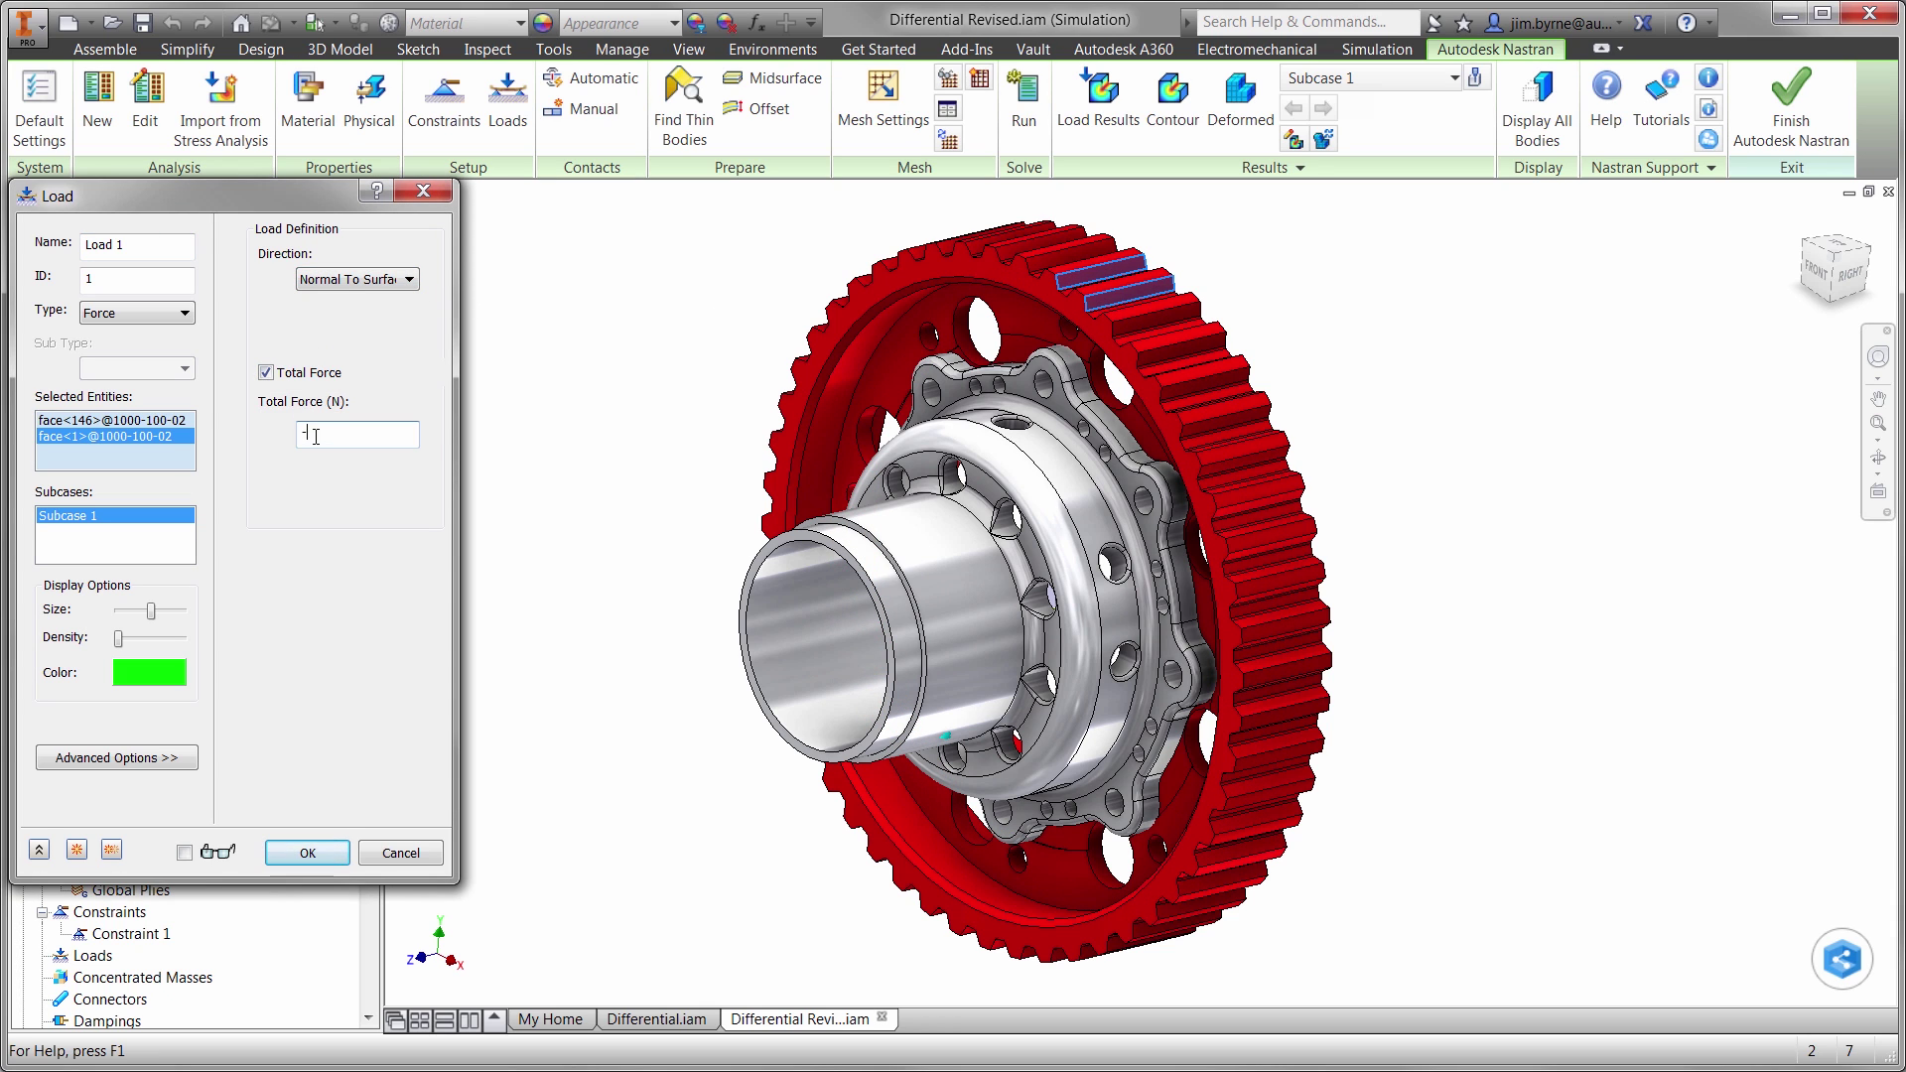
pyautogui.click(307, 852)
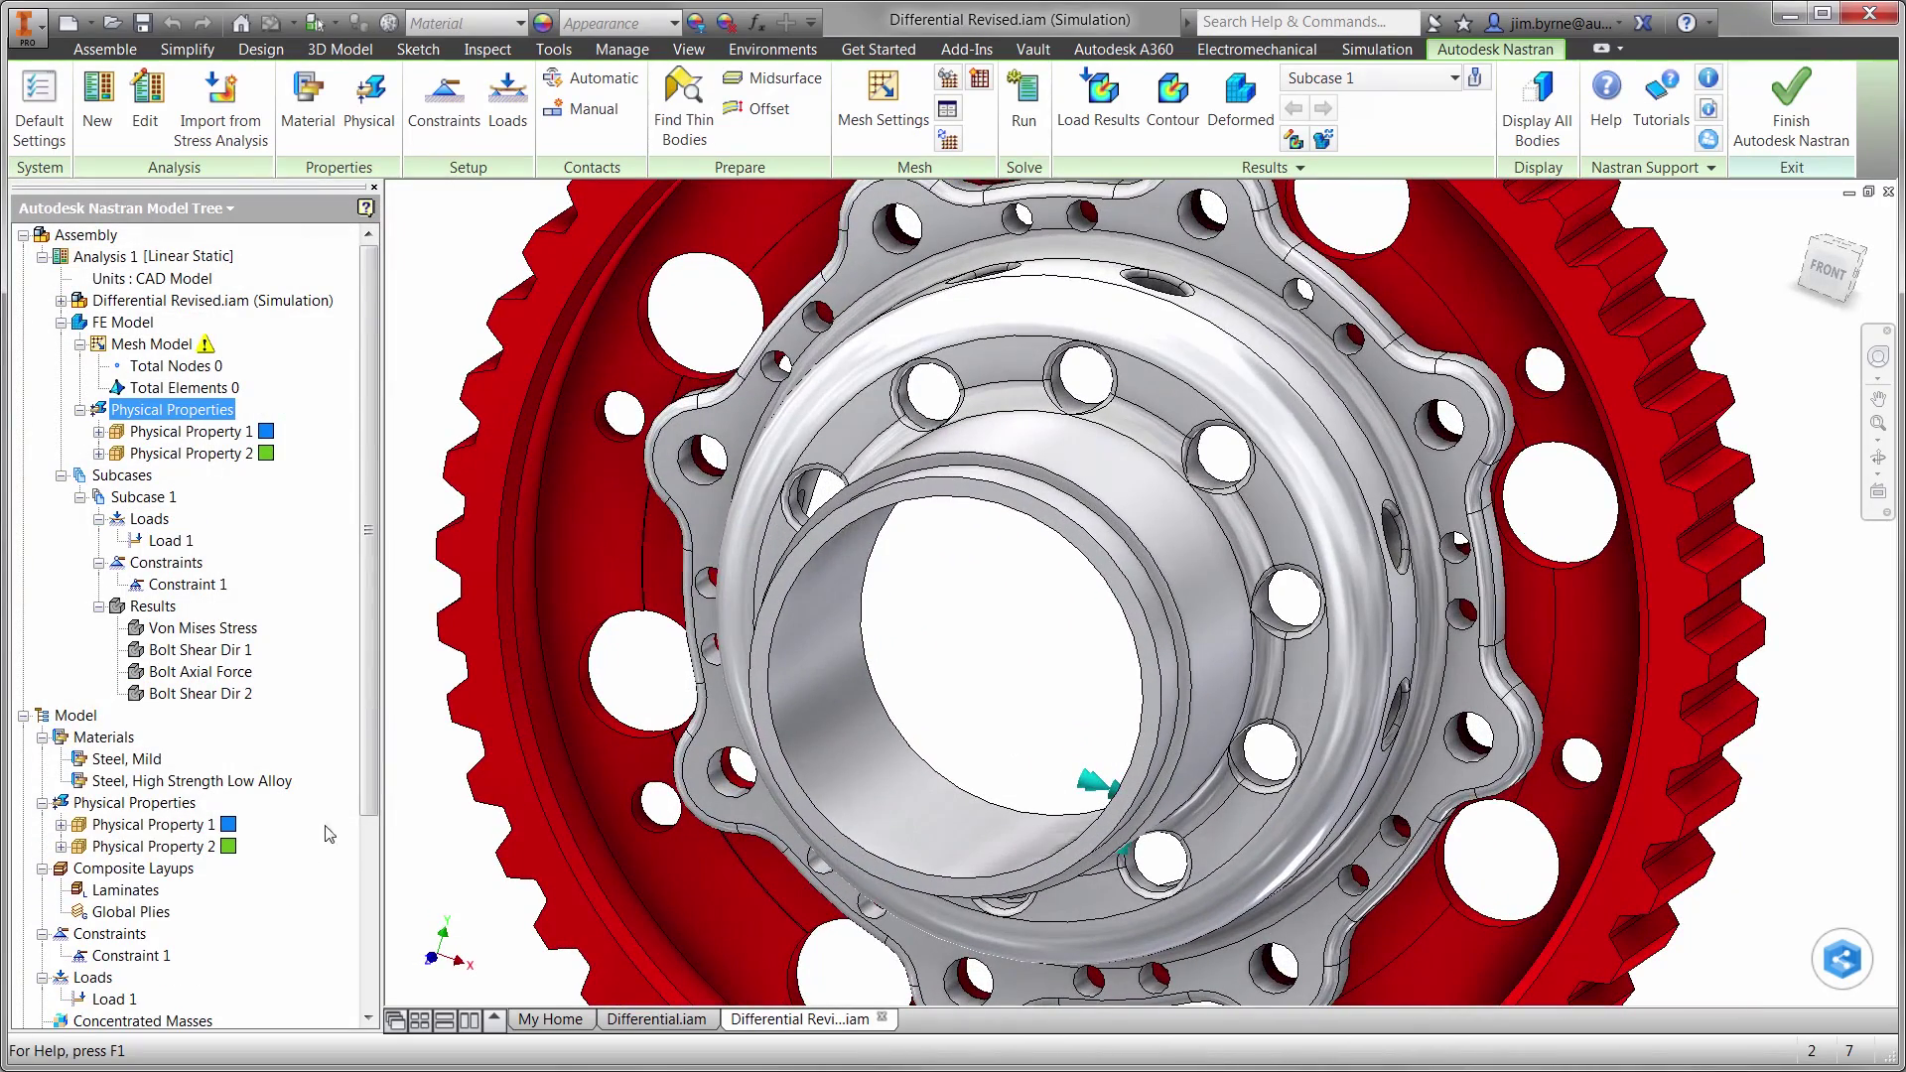
pyautogui.scroll(-1, 366, 820)
# Step: Create 8 mm mild steel bolt connectors 1–3 at the first three bolt holes
pyautogui.rightClick(129, 1011)
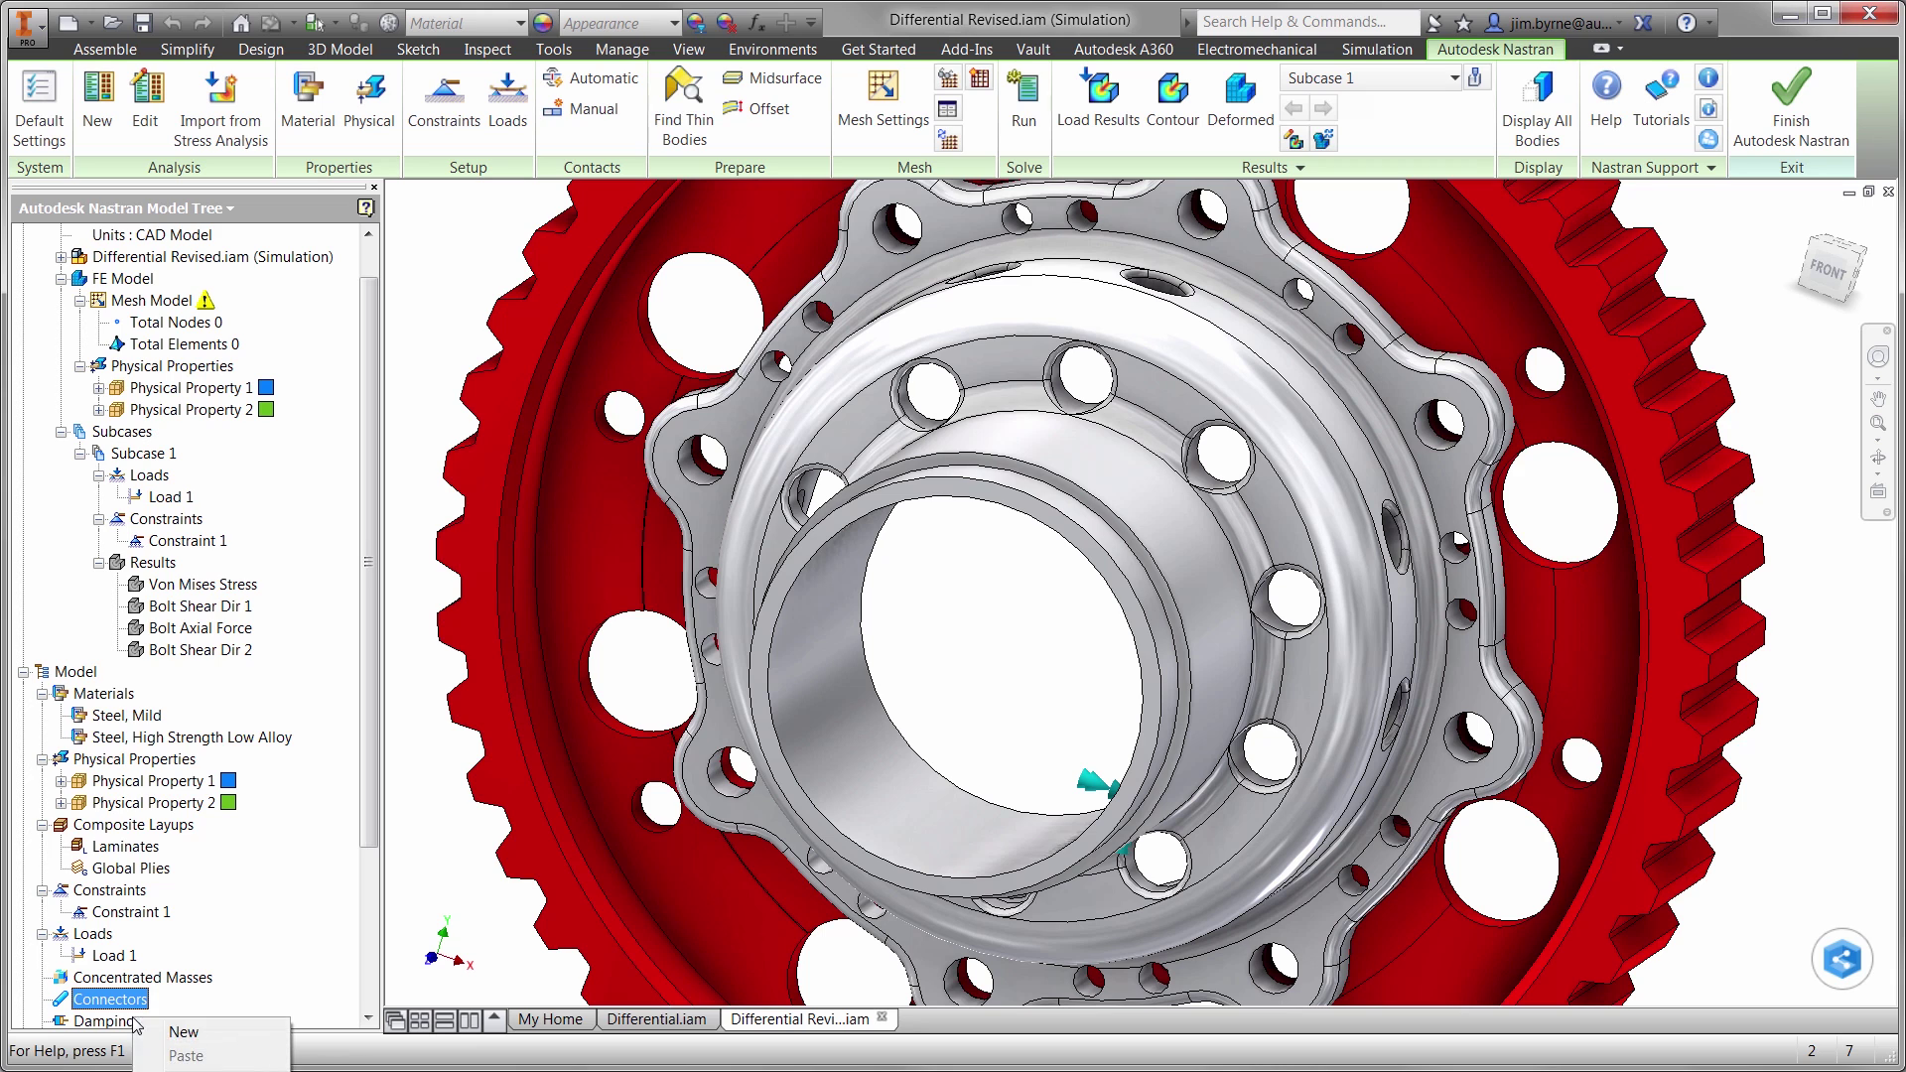
pyautogui.click(182, 1035)
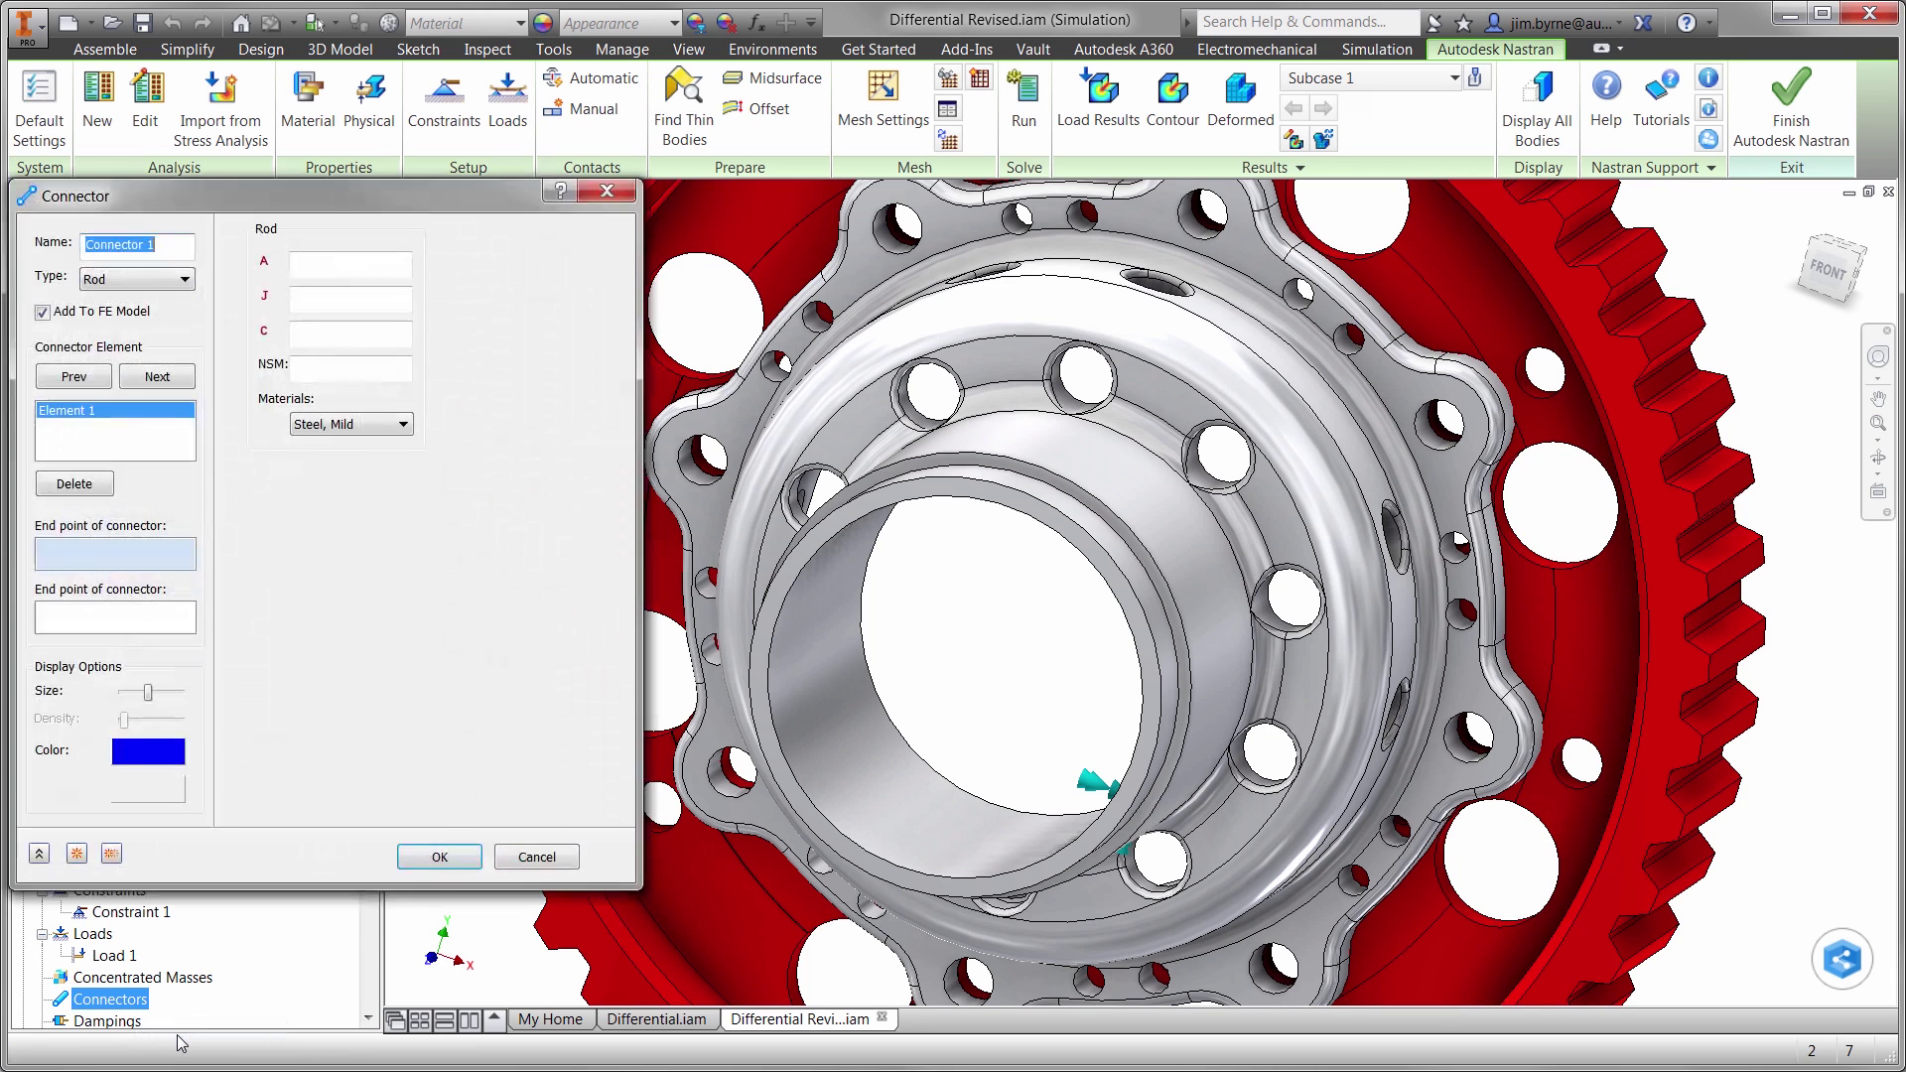
pyautogui.click(134, 279)
pyautogui.click(105, 350)
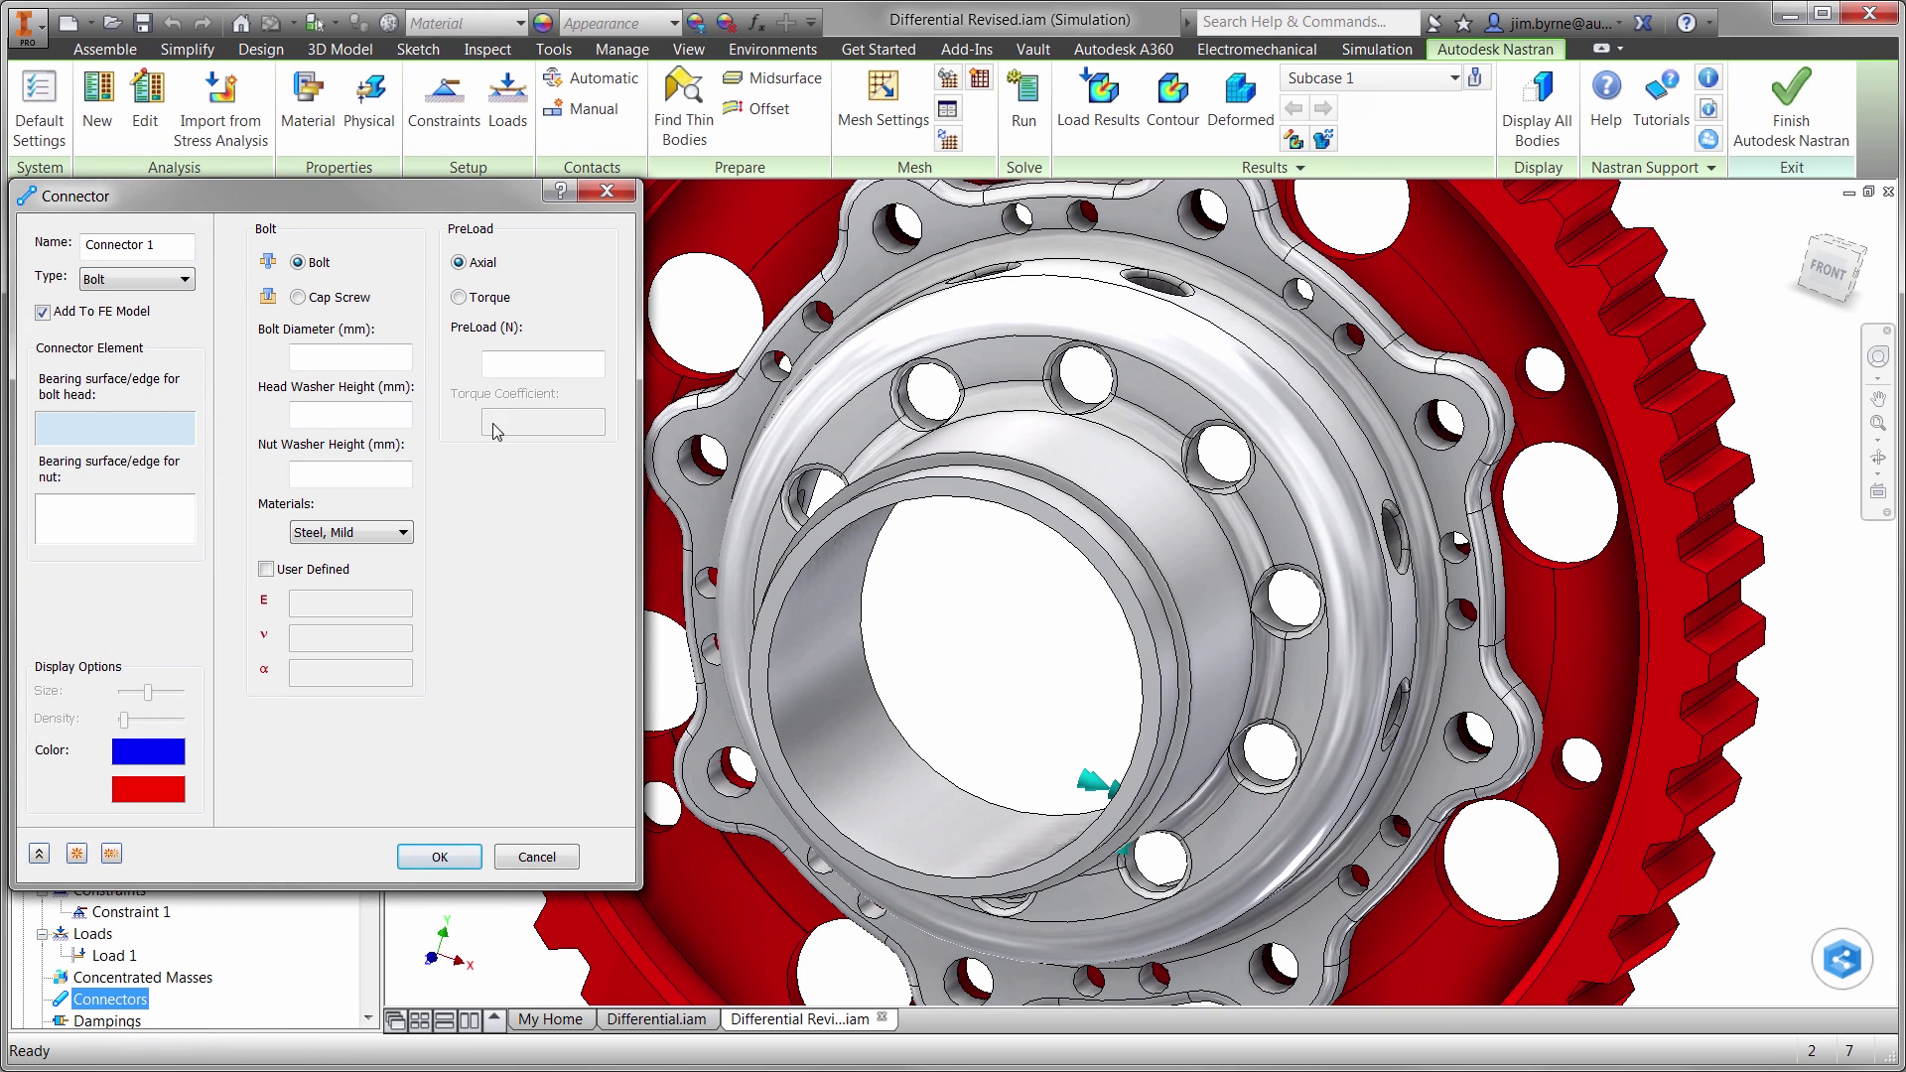
pyautogui.click(709, 466)
pyautogui.write('8')
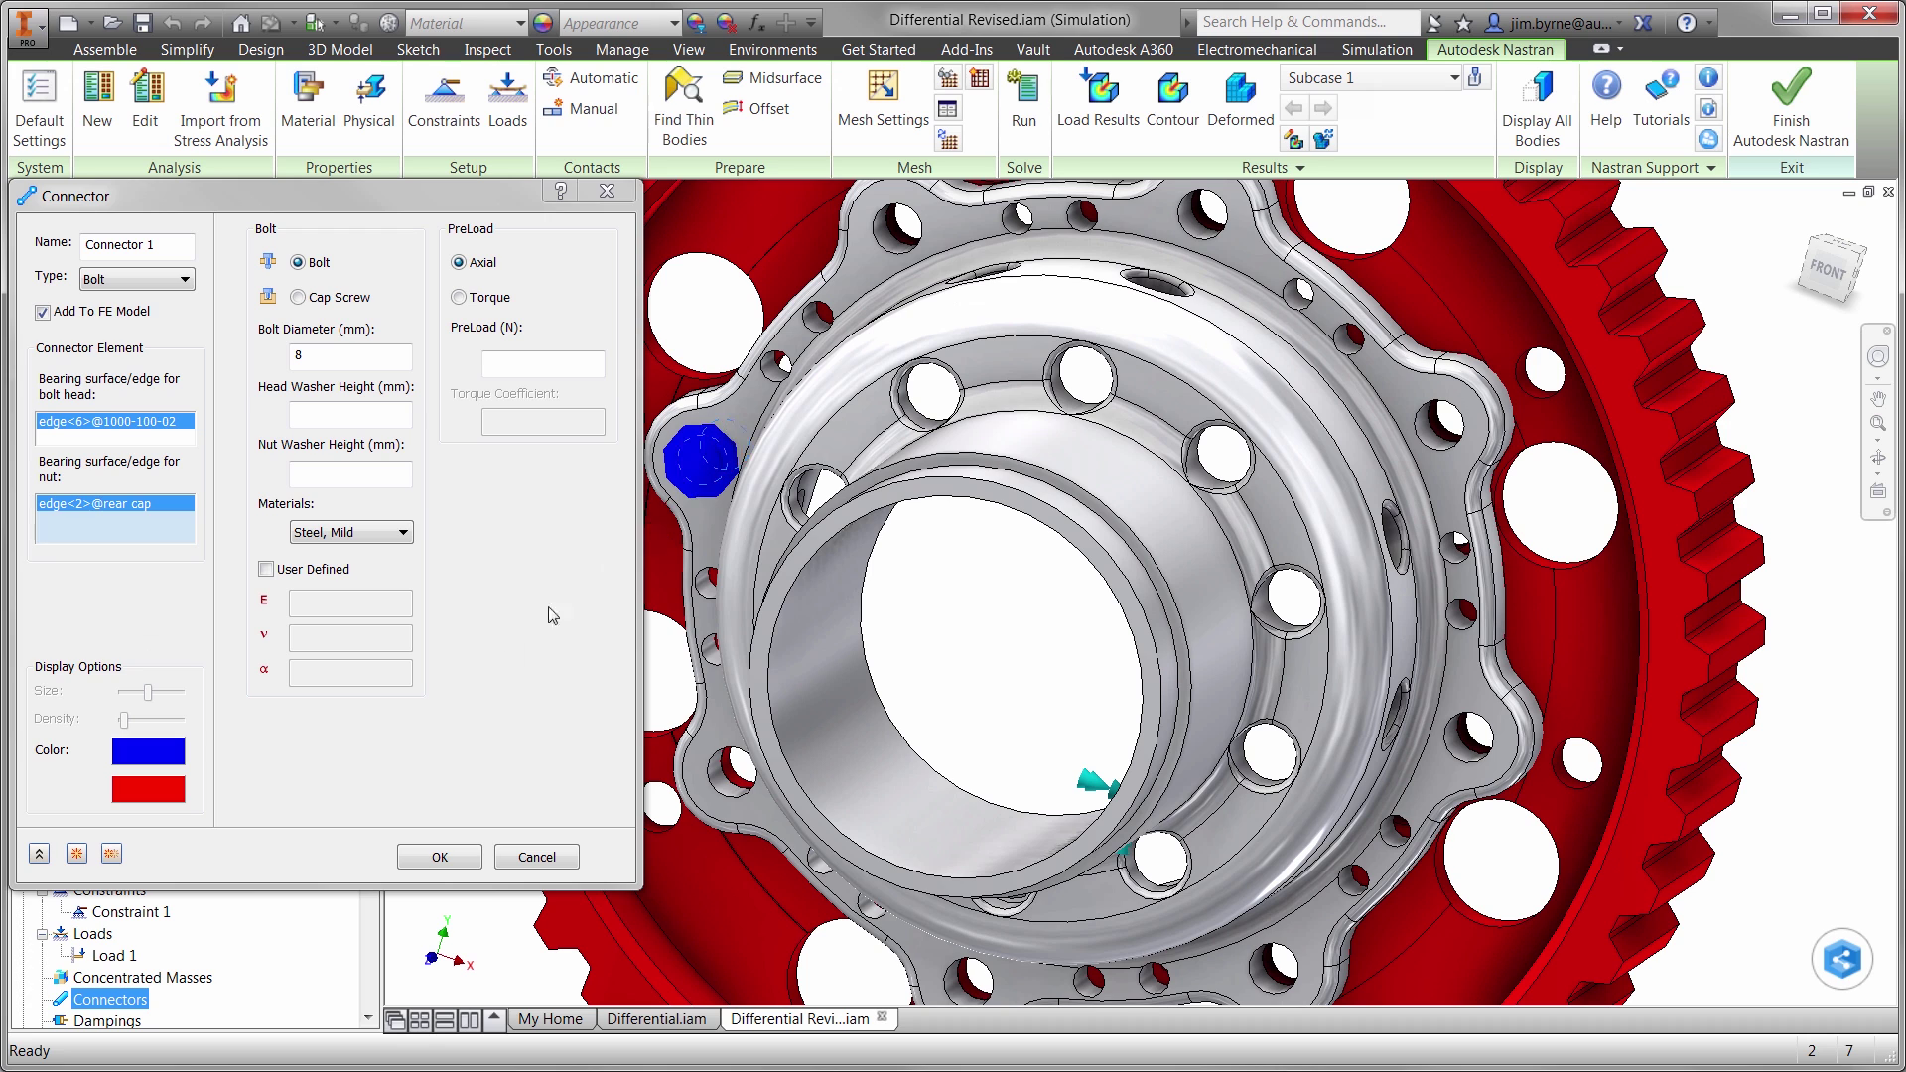
pyautogui.click(111, 853)
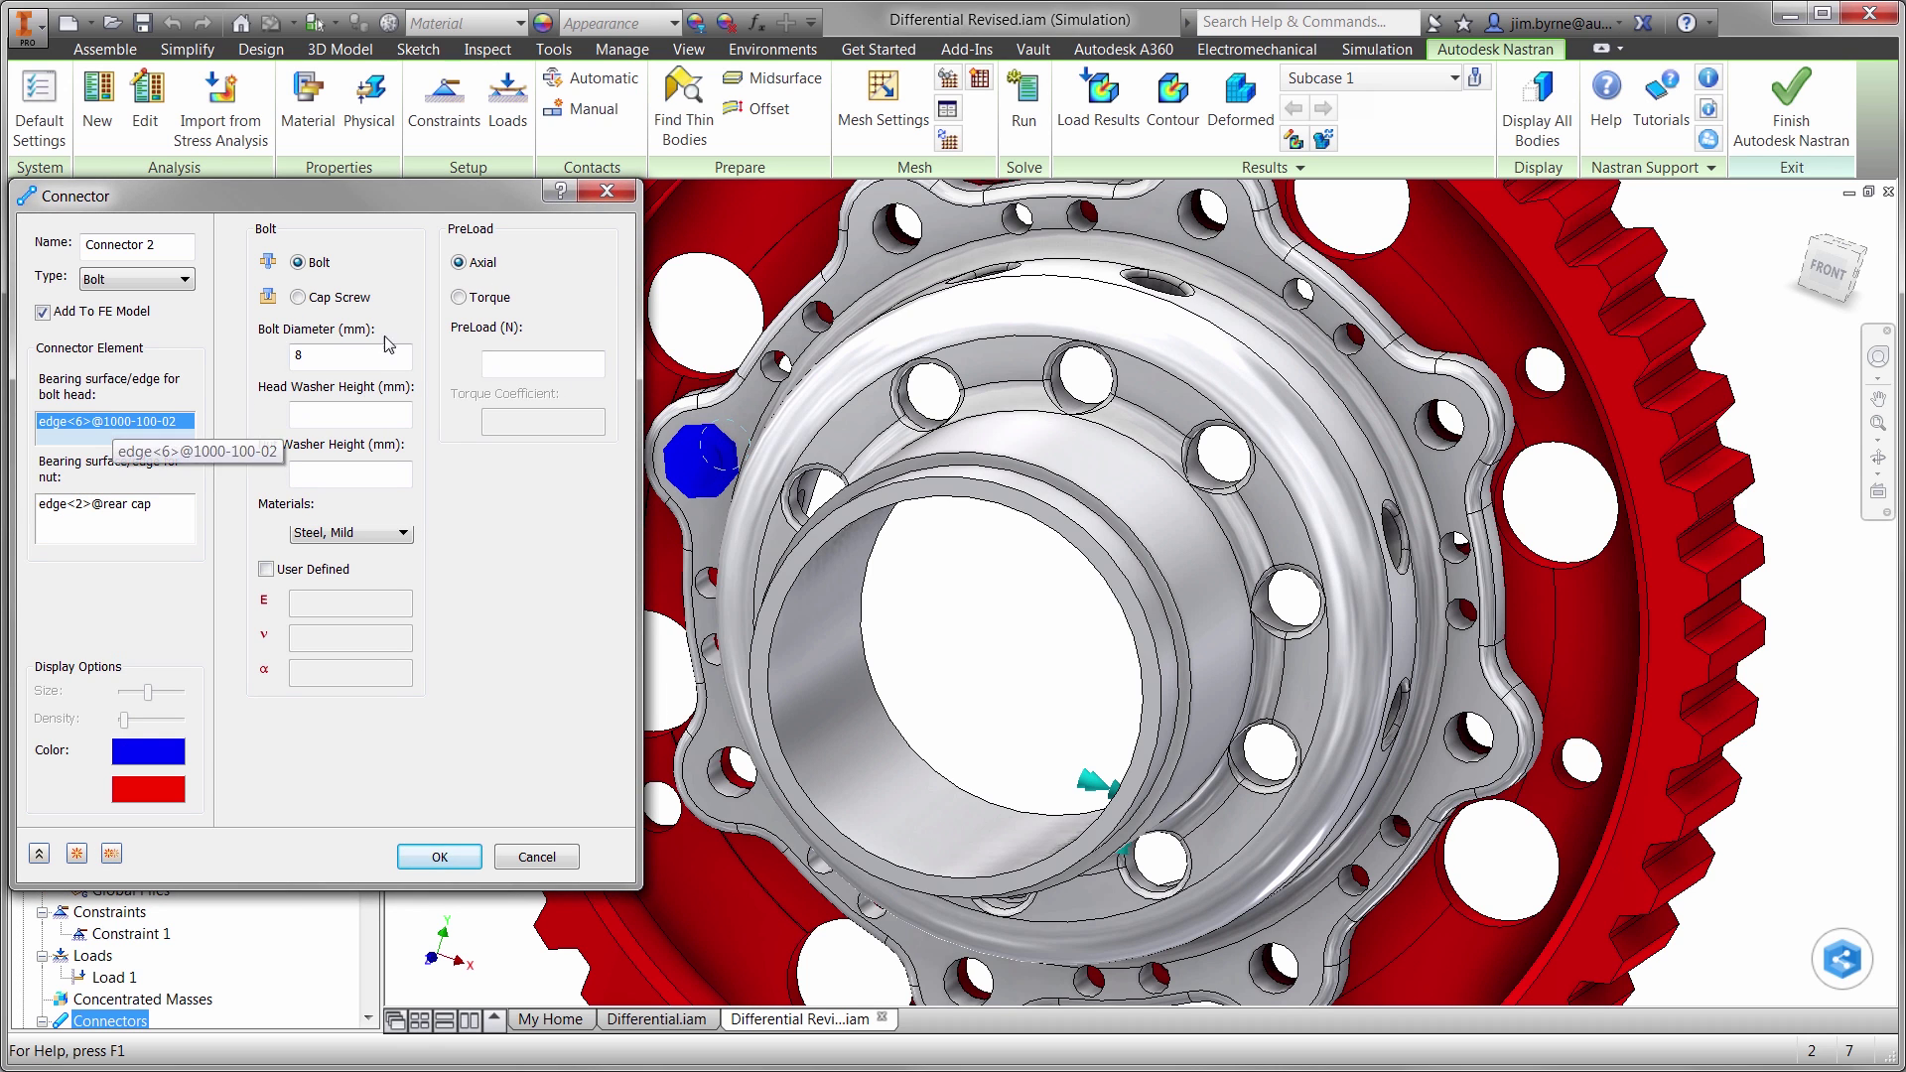
pyautogui.click(886, 255)
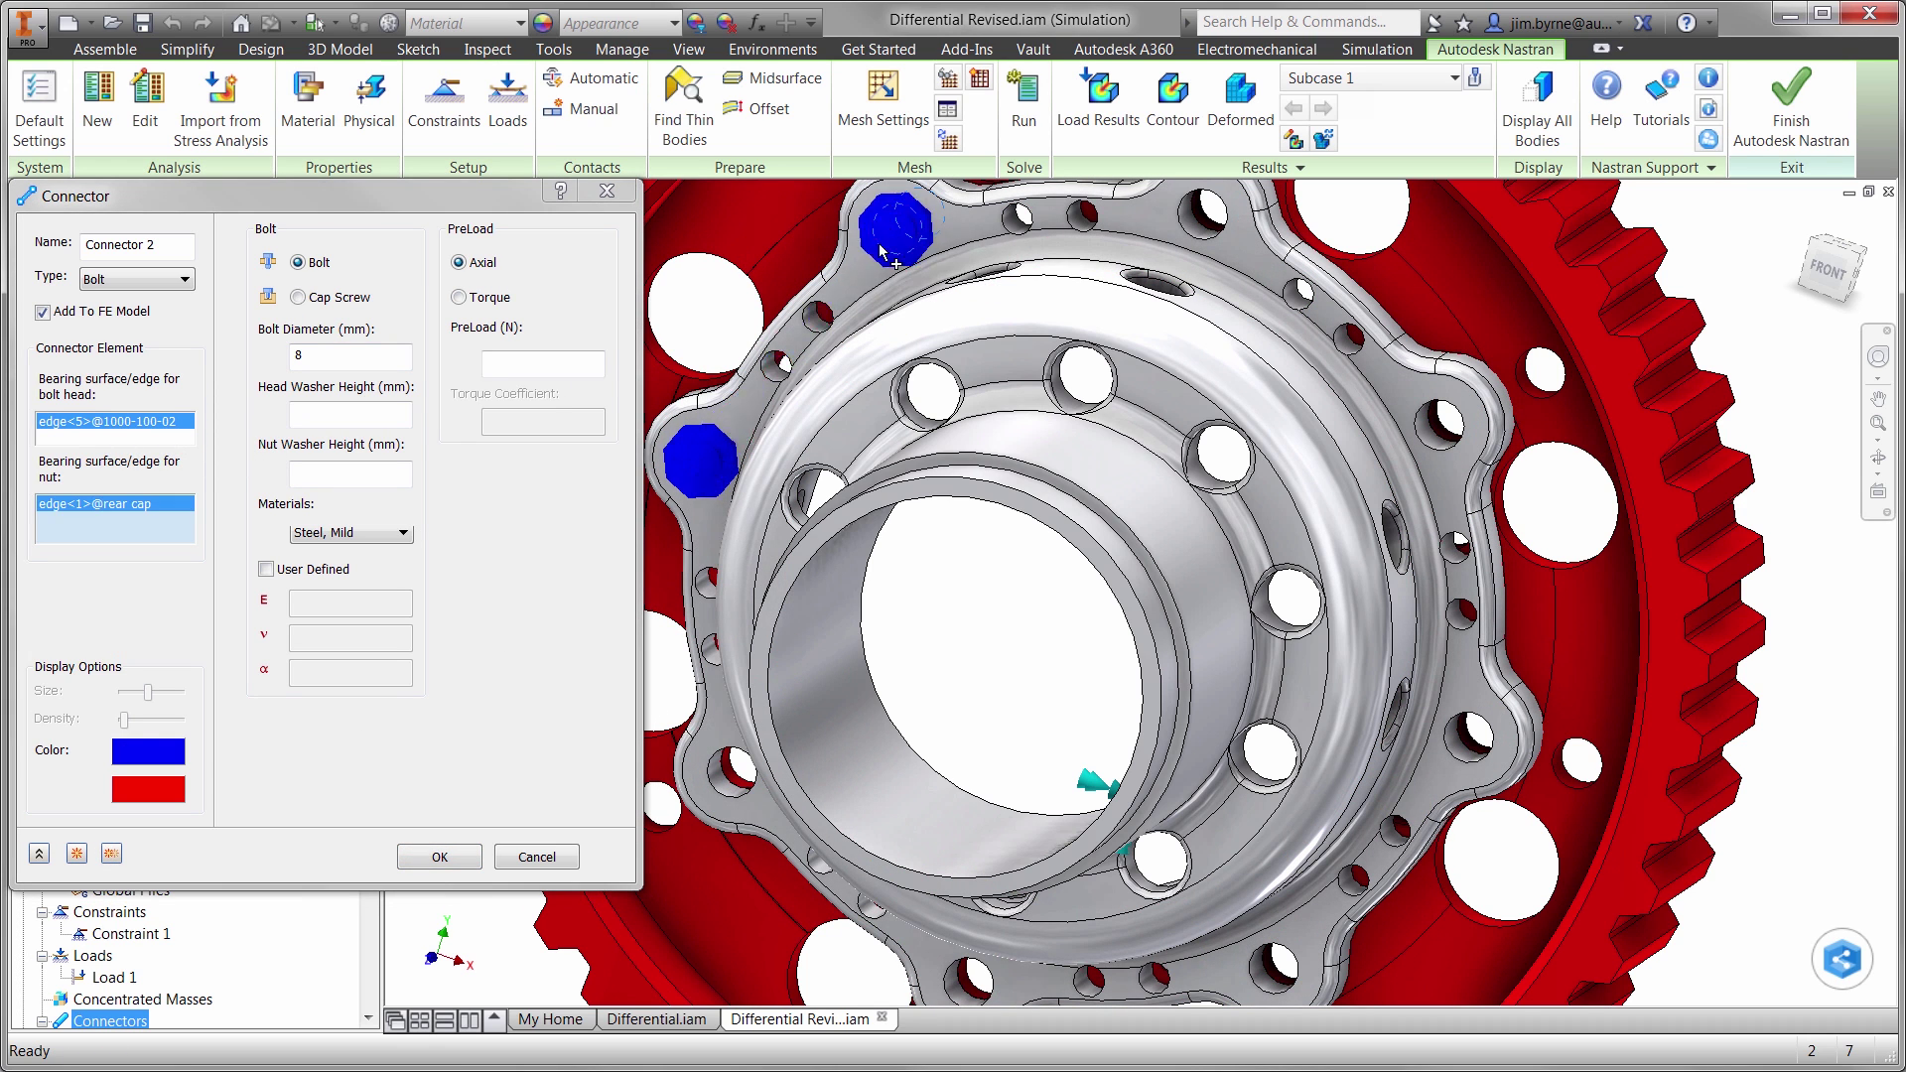
pyautogui.click(110, 853)
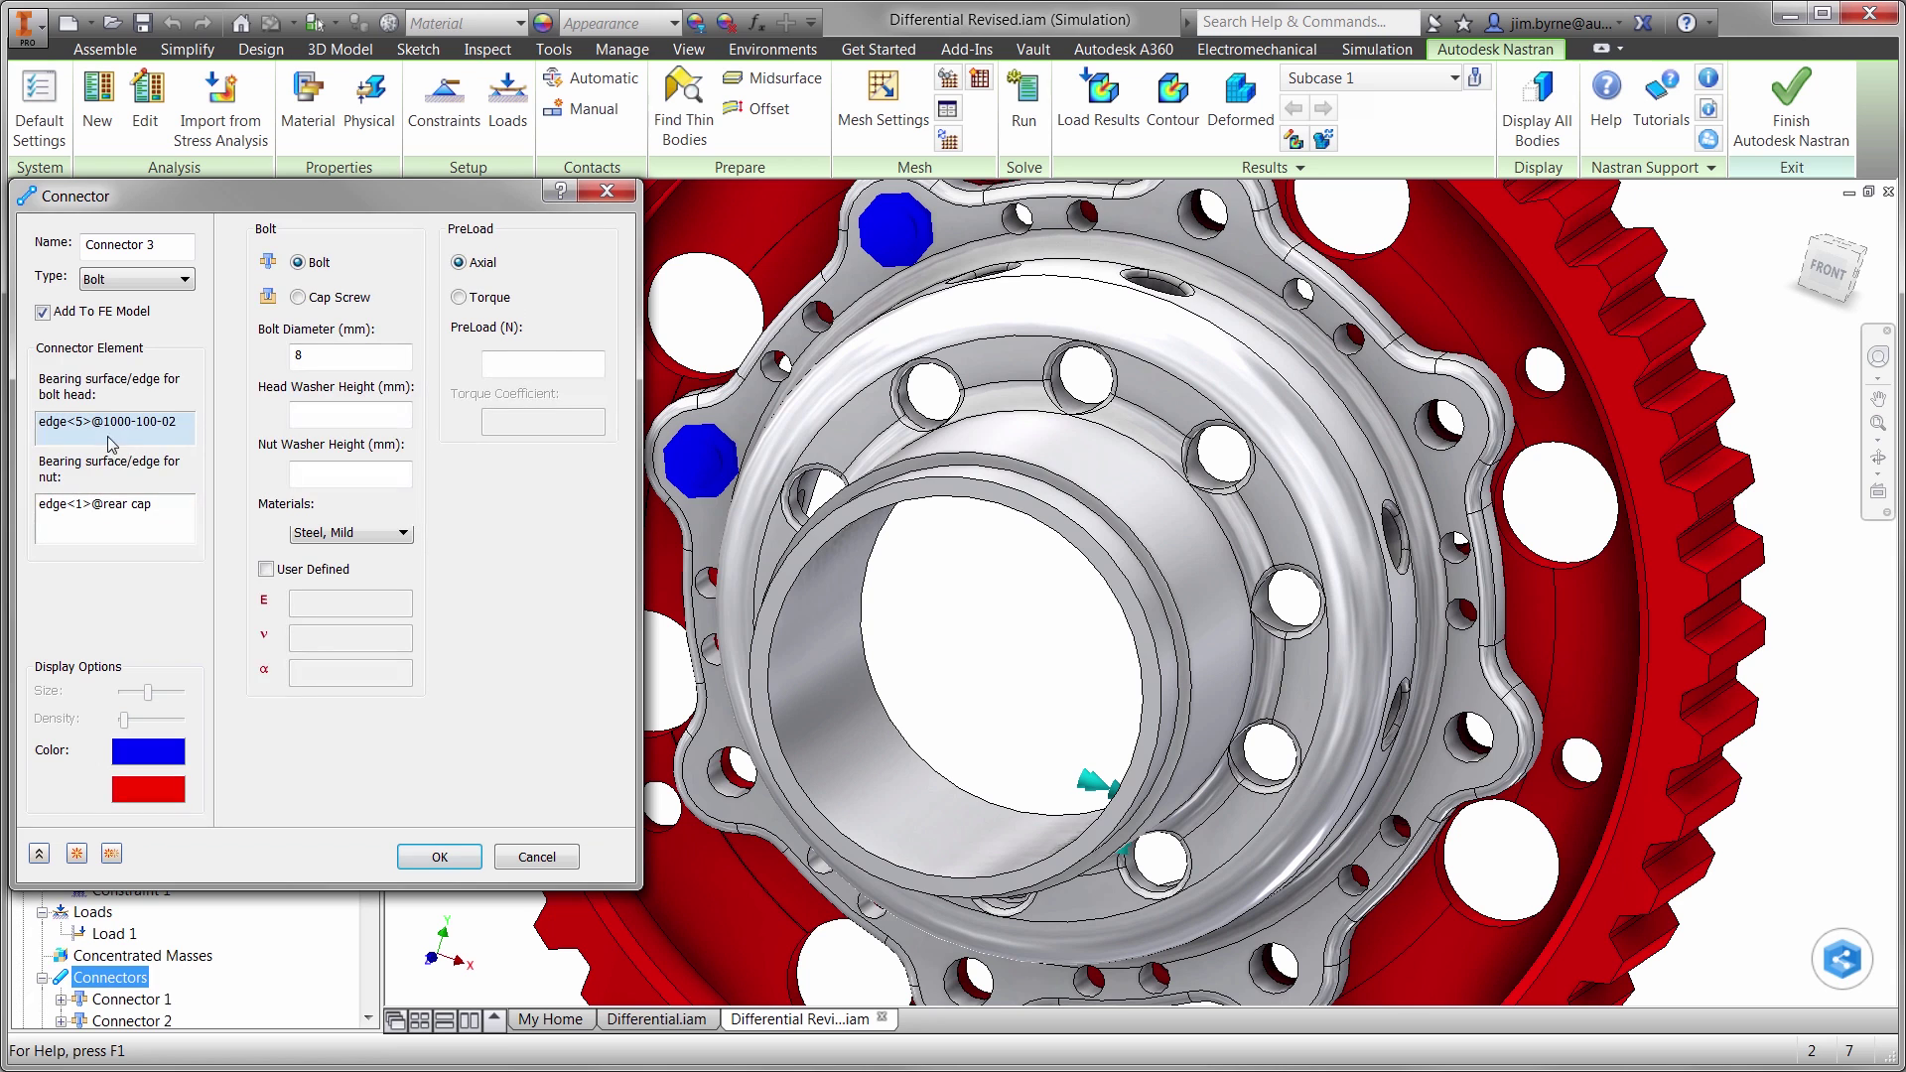
pyautogui.click(1187, 236)
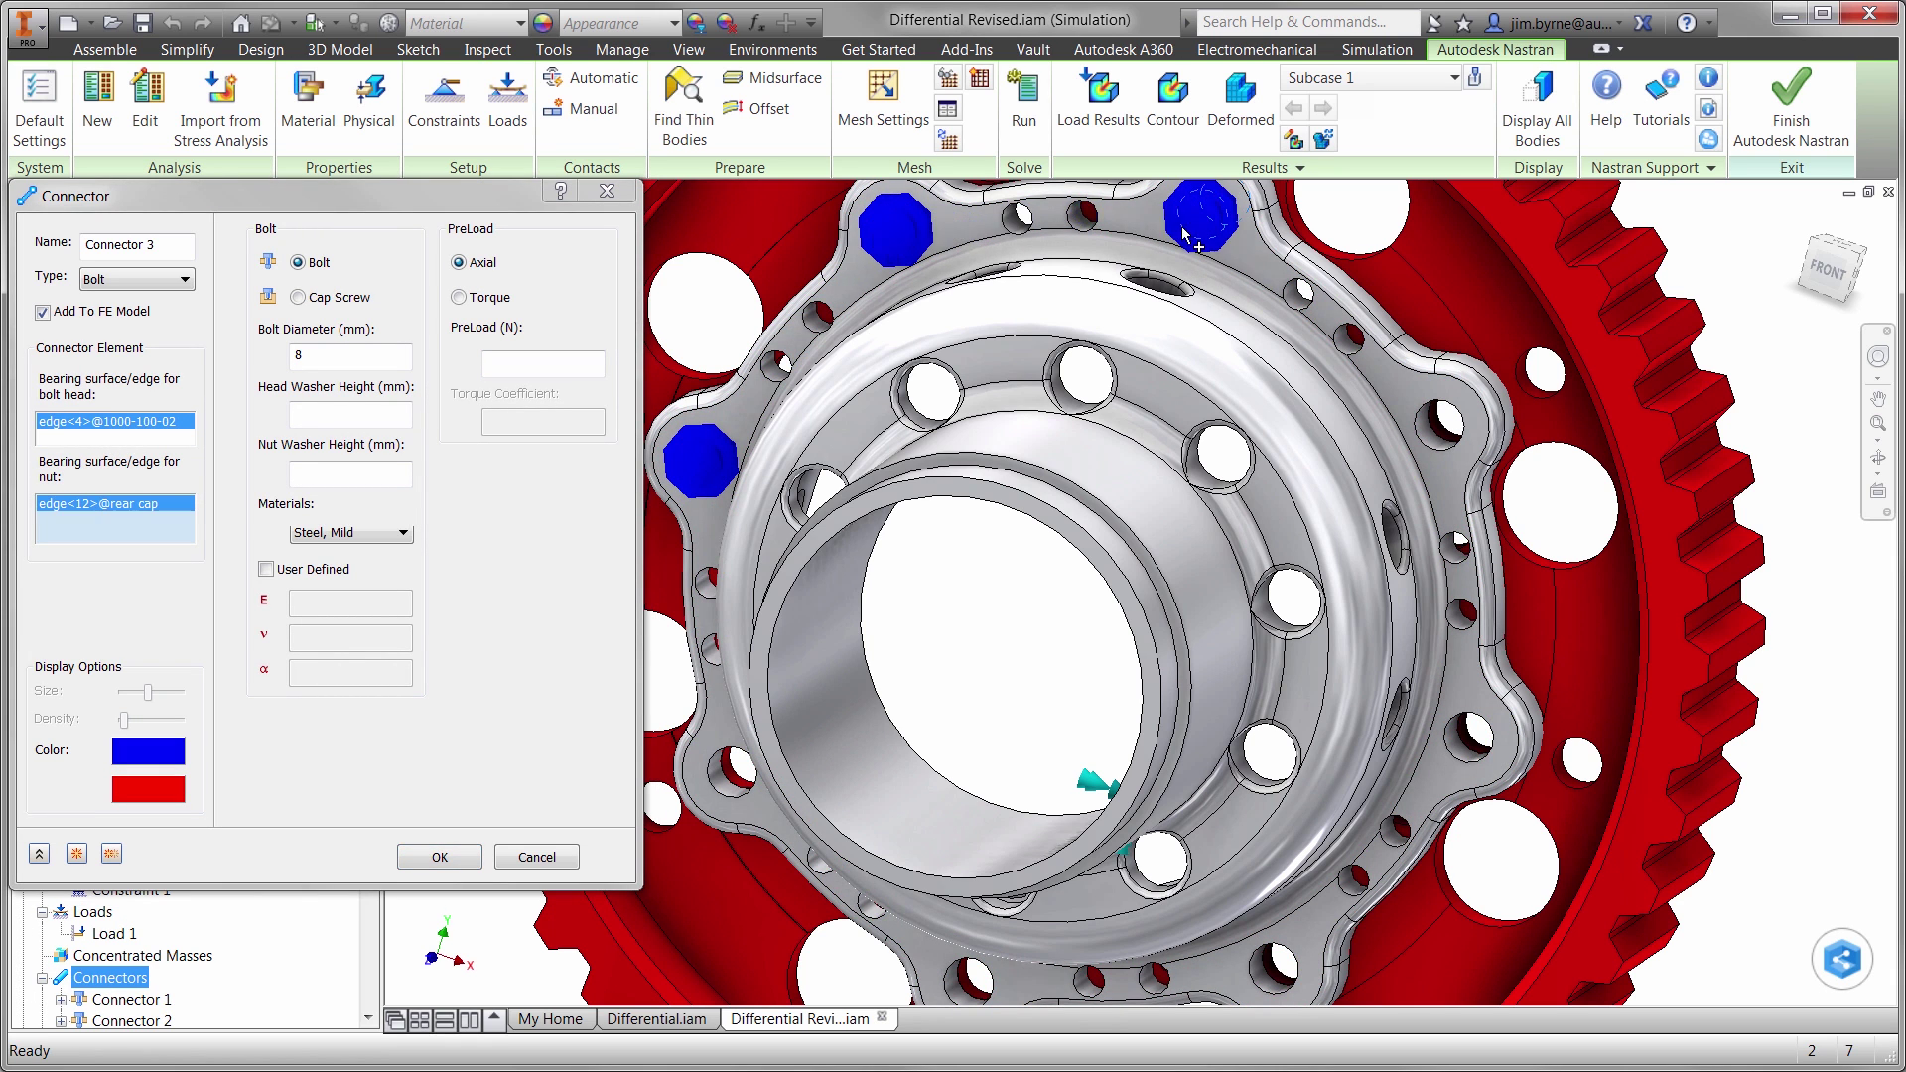
pyautogui.click(112, 853)
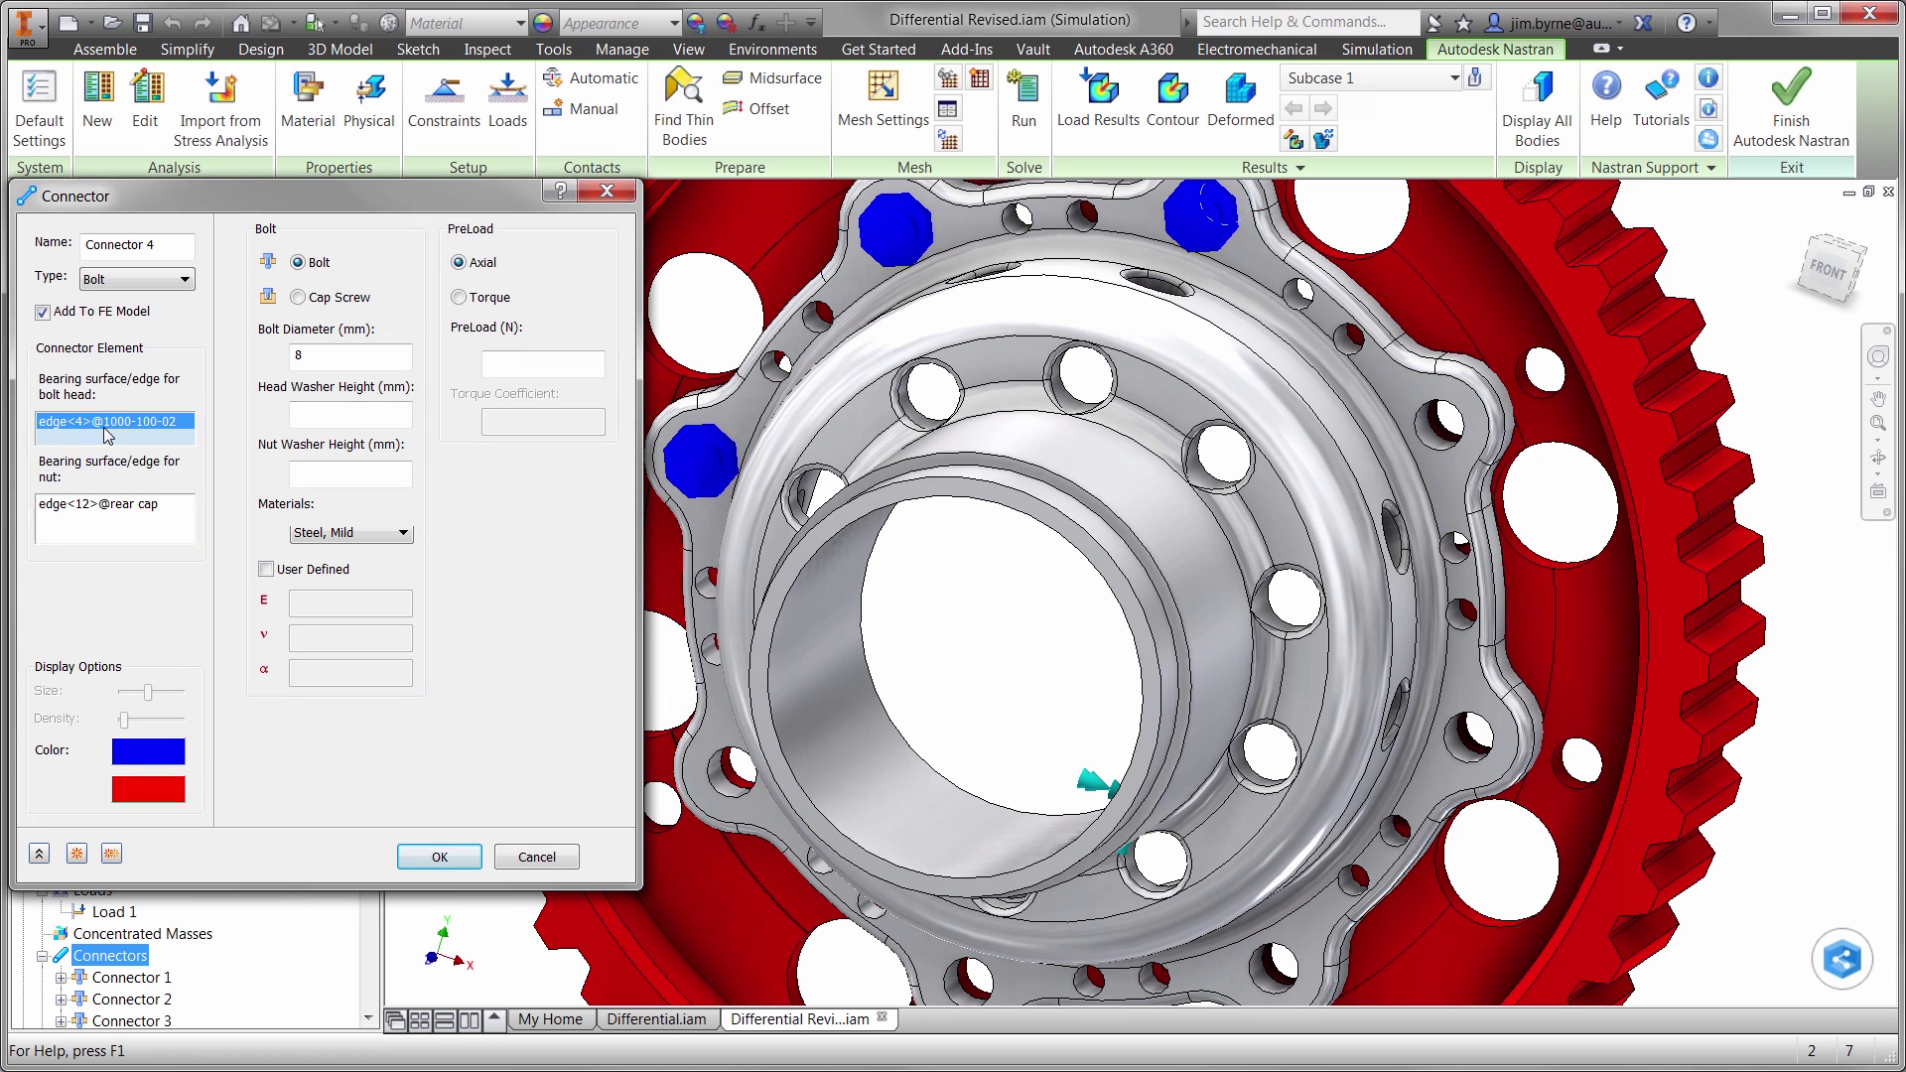
# Step: Add bolt connectors 4 through 8 at the remaining bolt holes
pyautogui.click(1437, 447)
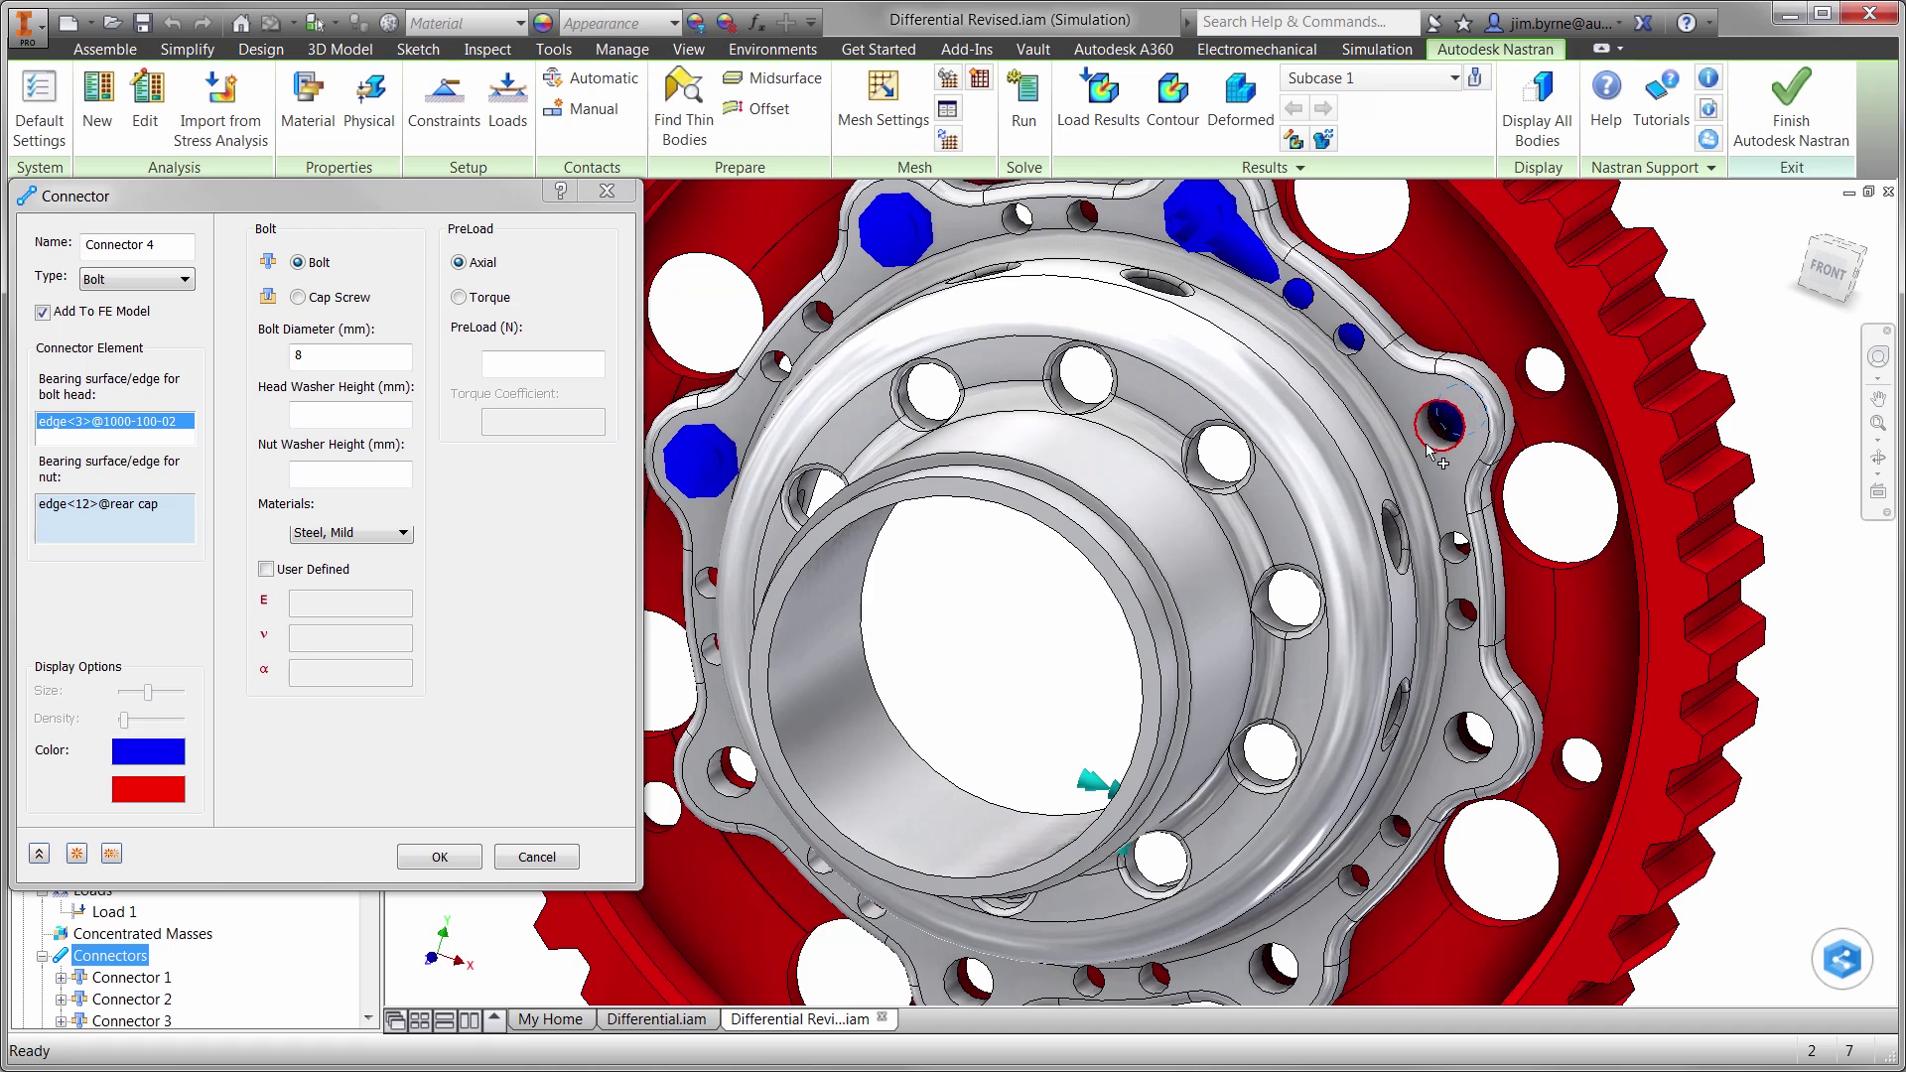
pyautogui.click(1425, 443)
pyautogui.click(110, 854)
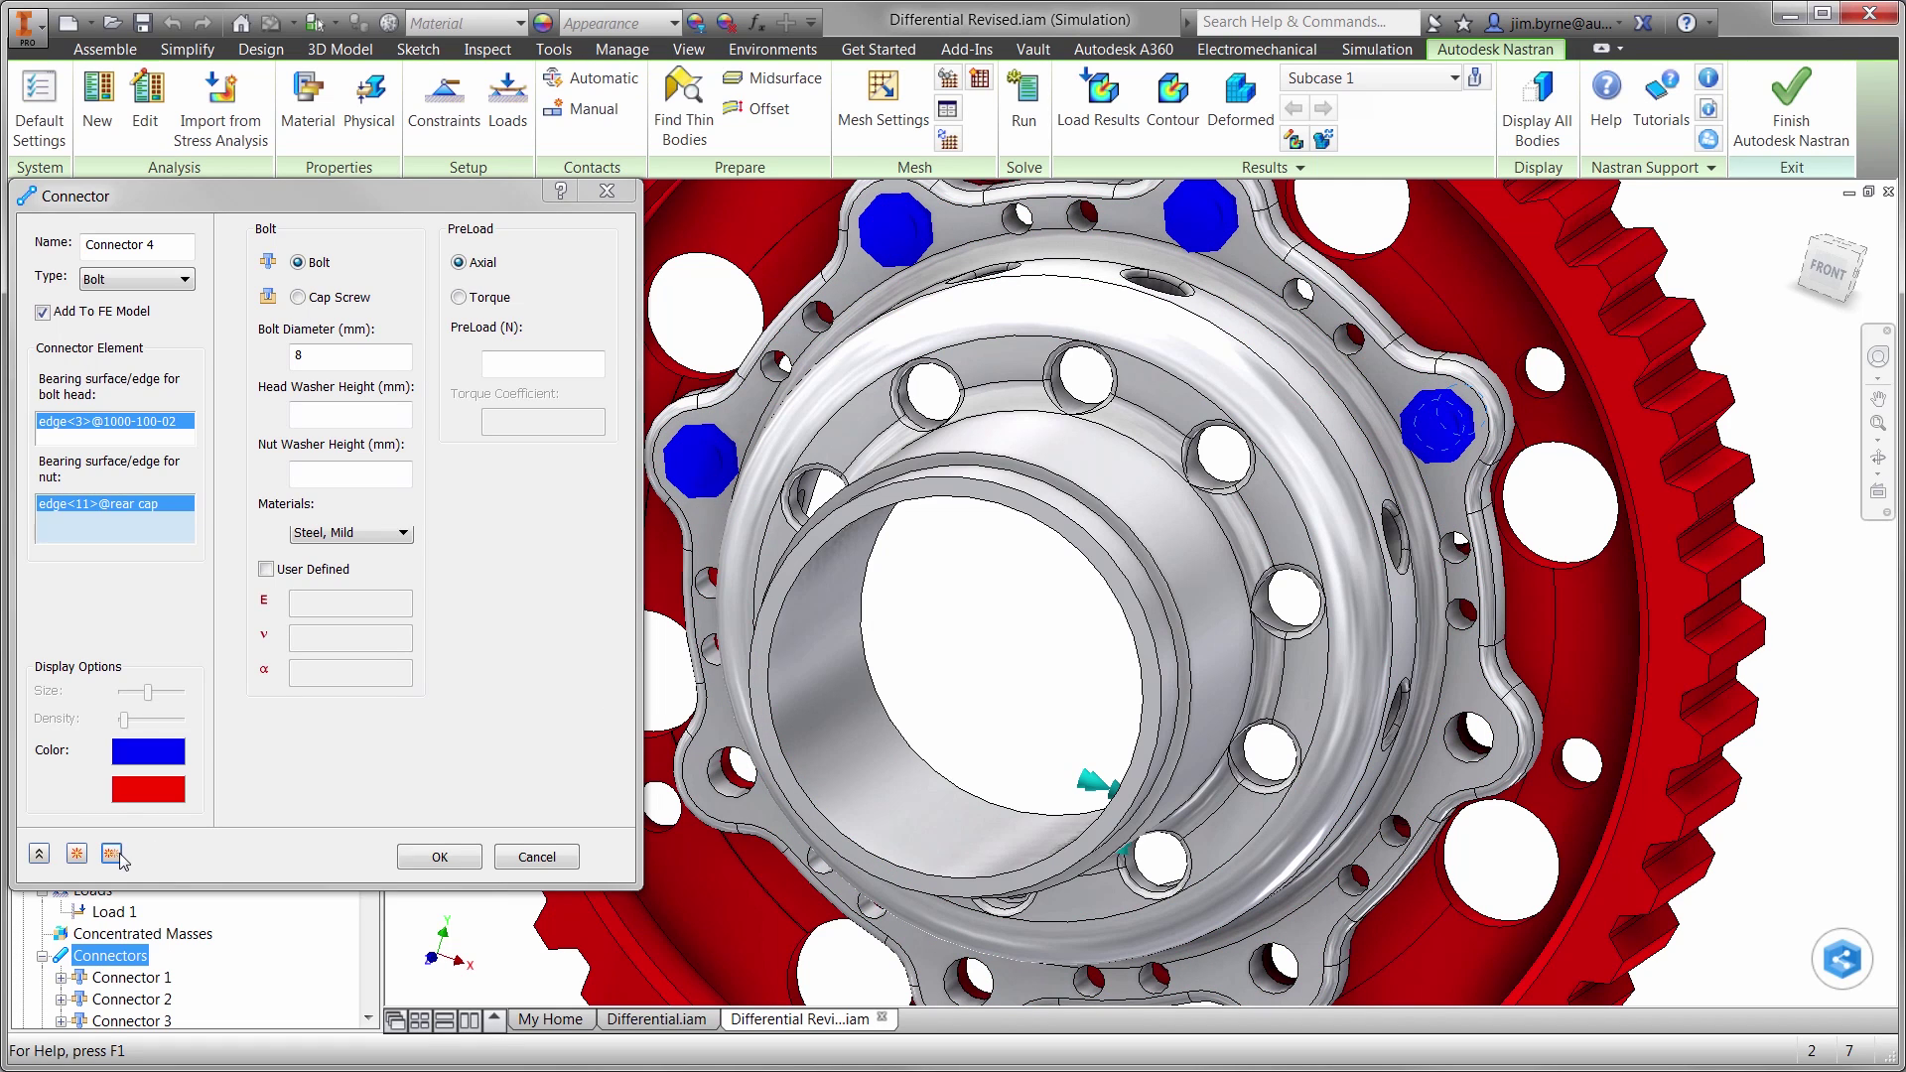
pyautogui.click(82, 433)
pyautogui.click(1469, 745)
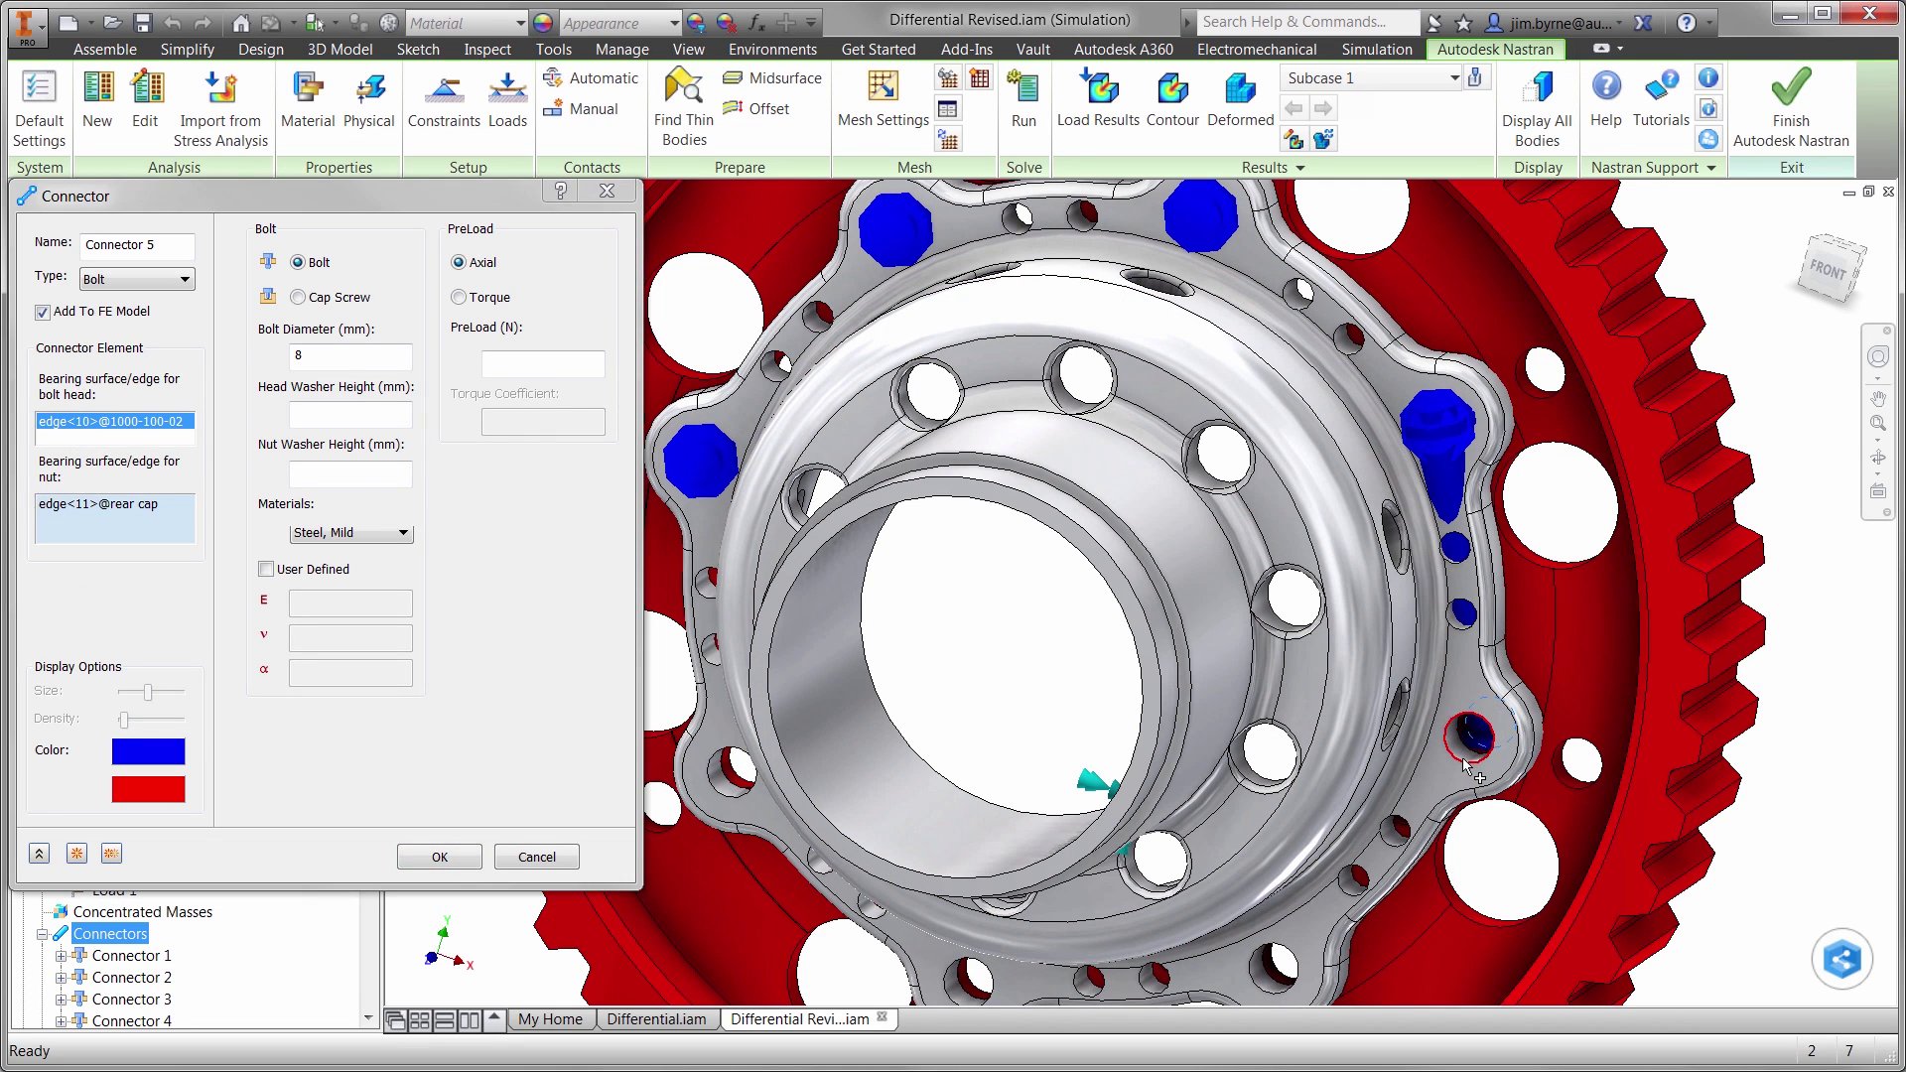
pyautogui.click(110, 854)
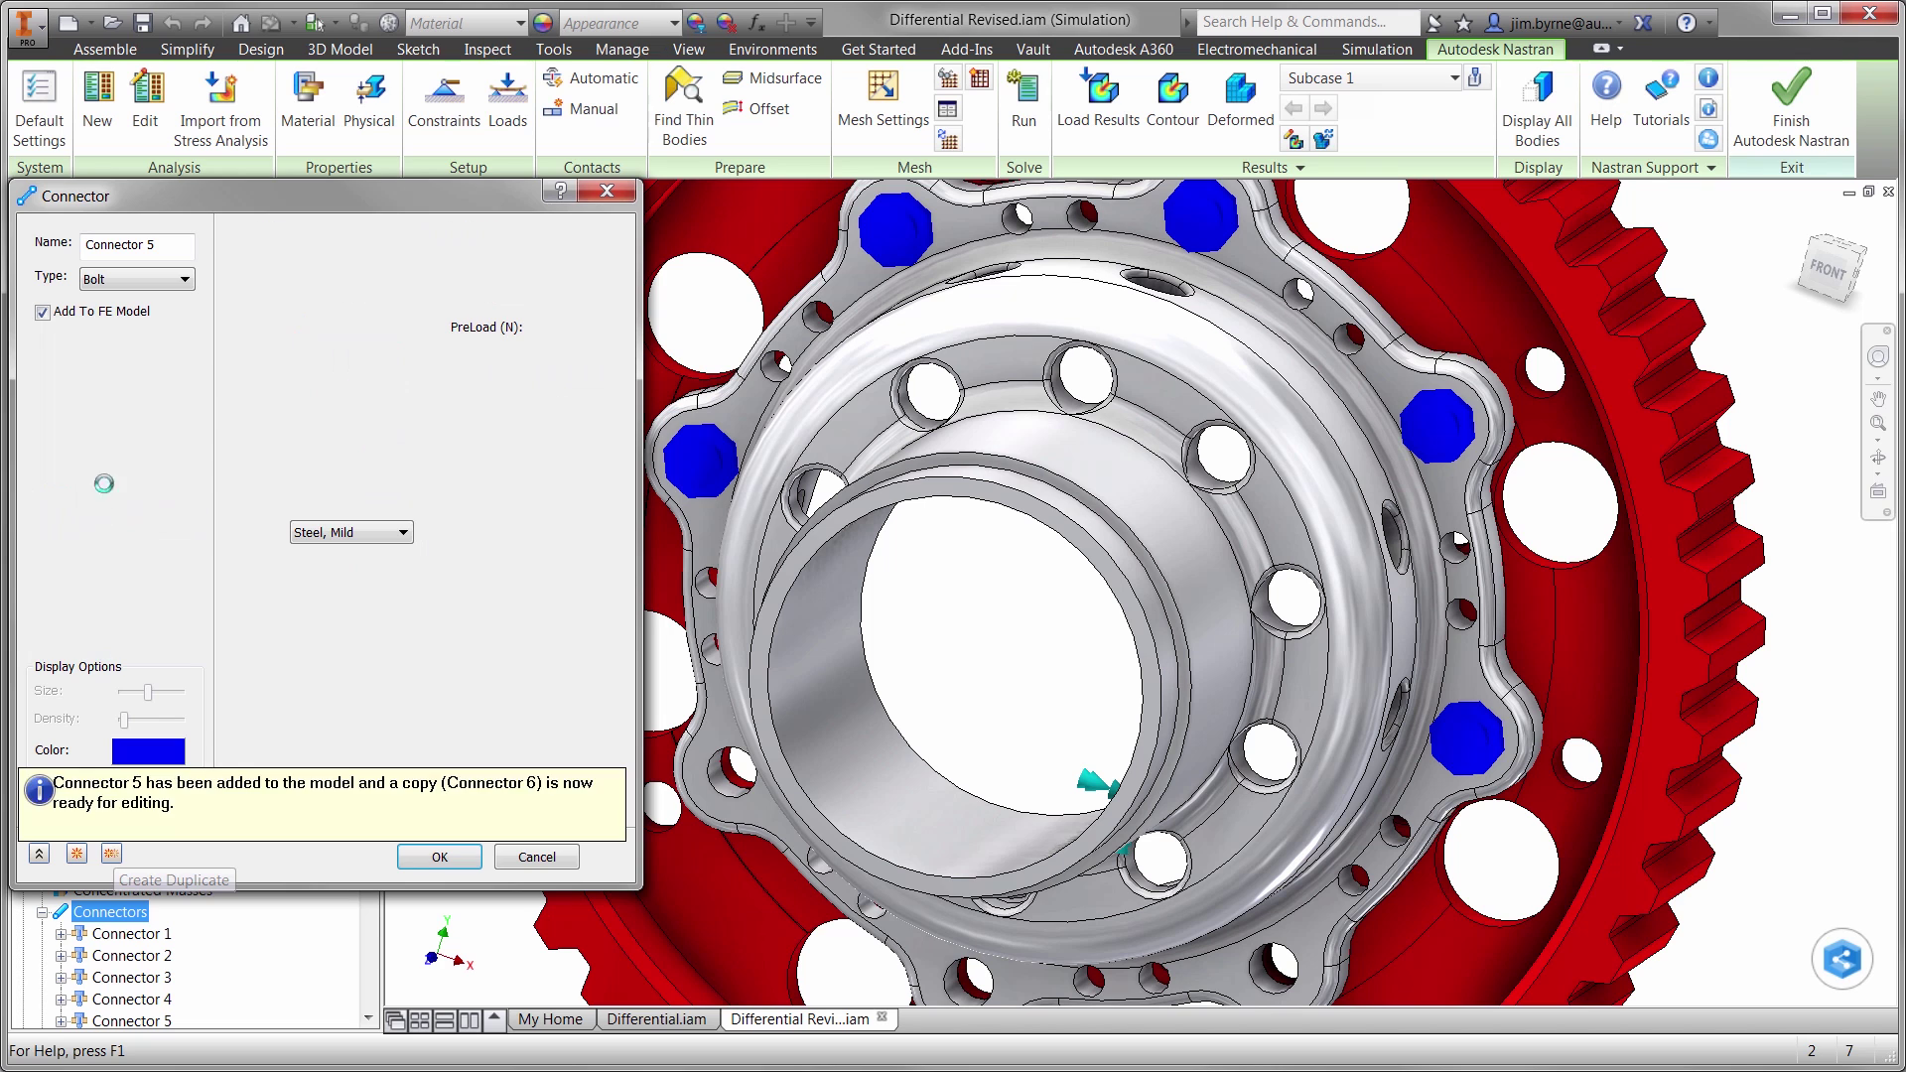
pyautogui.click(1281, 968)
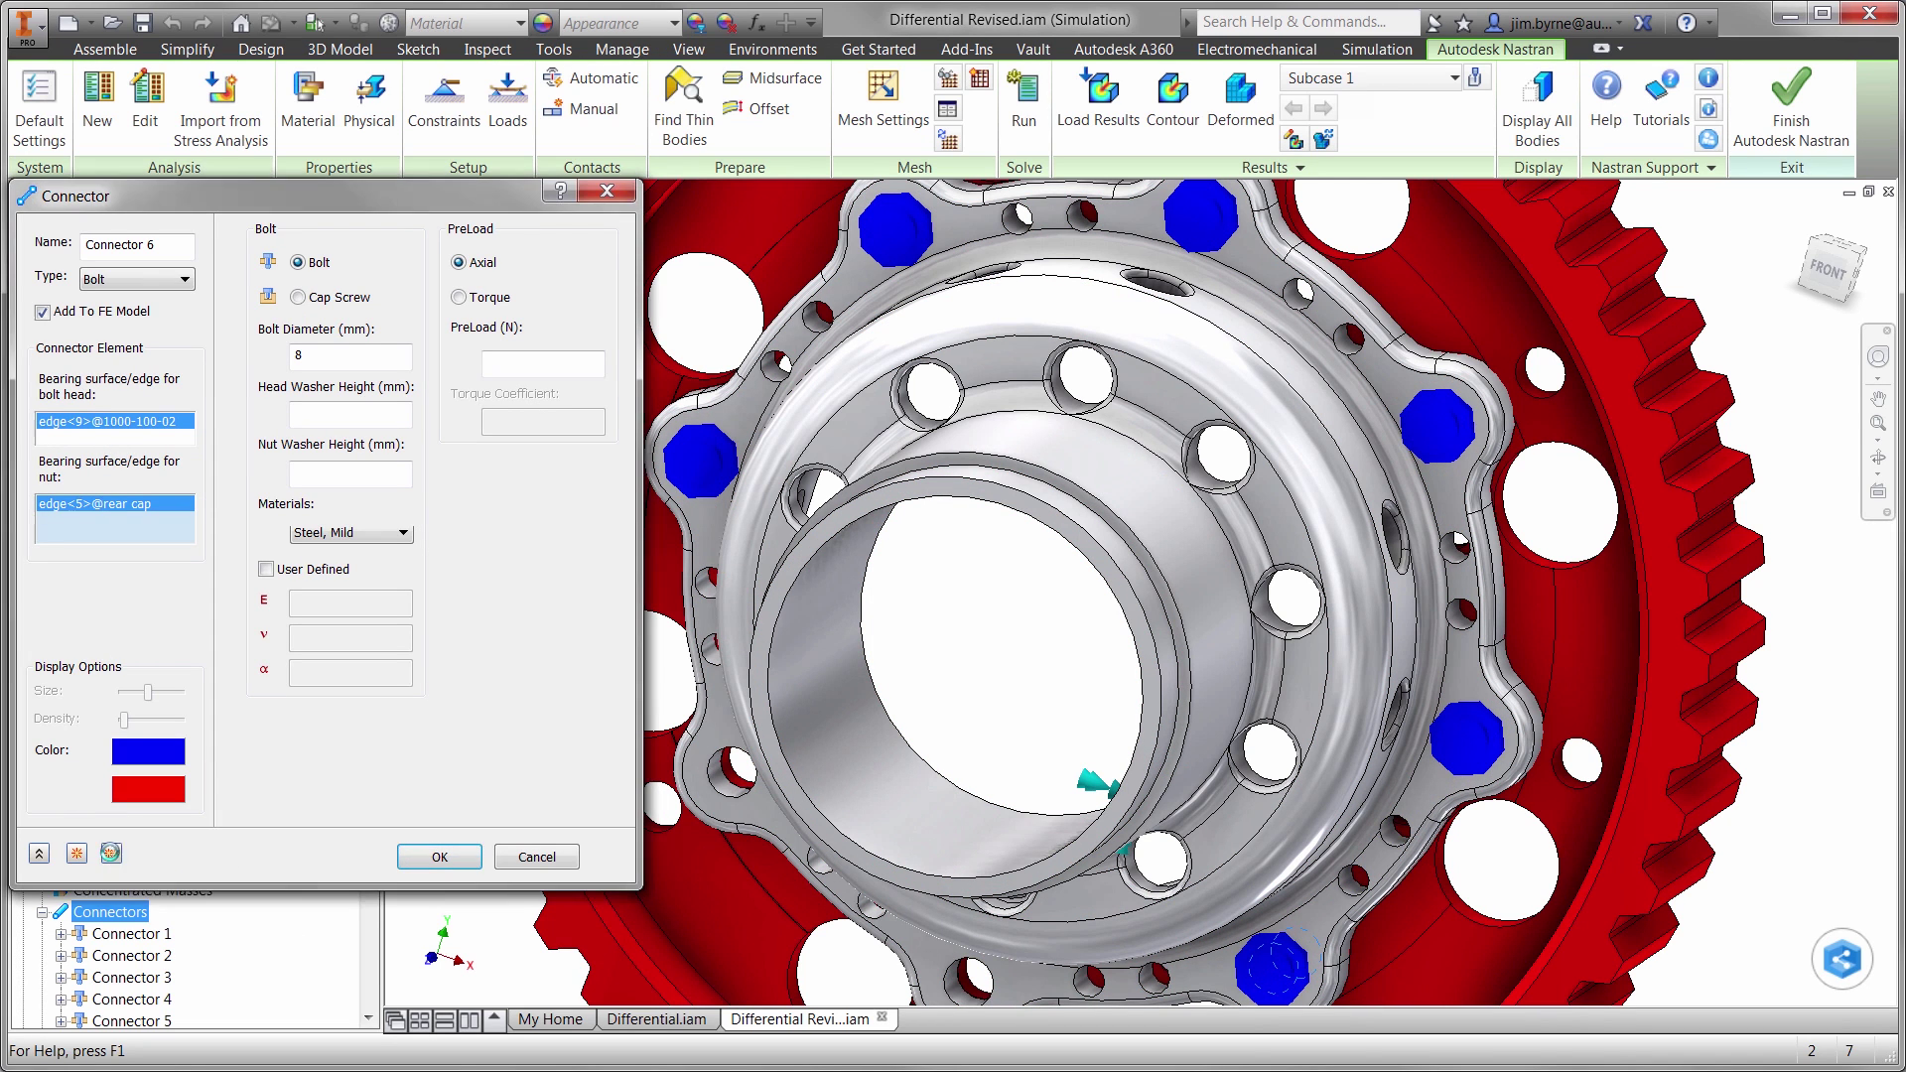
pyautogui.click(980, 983)
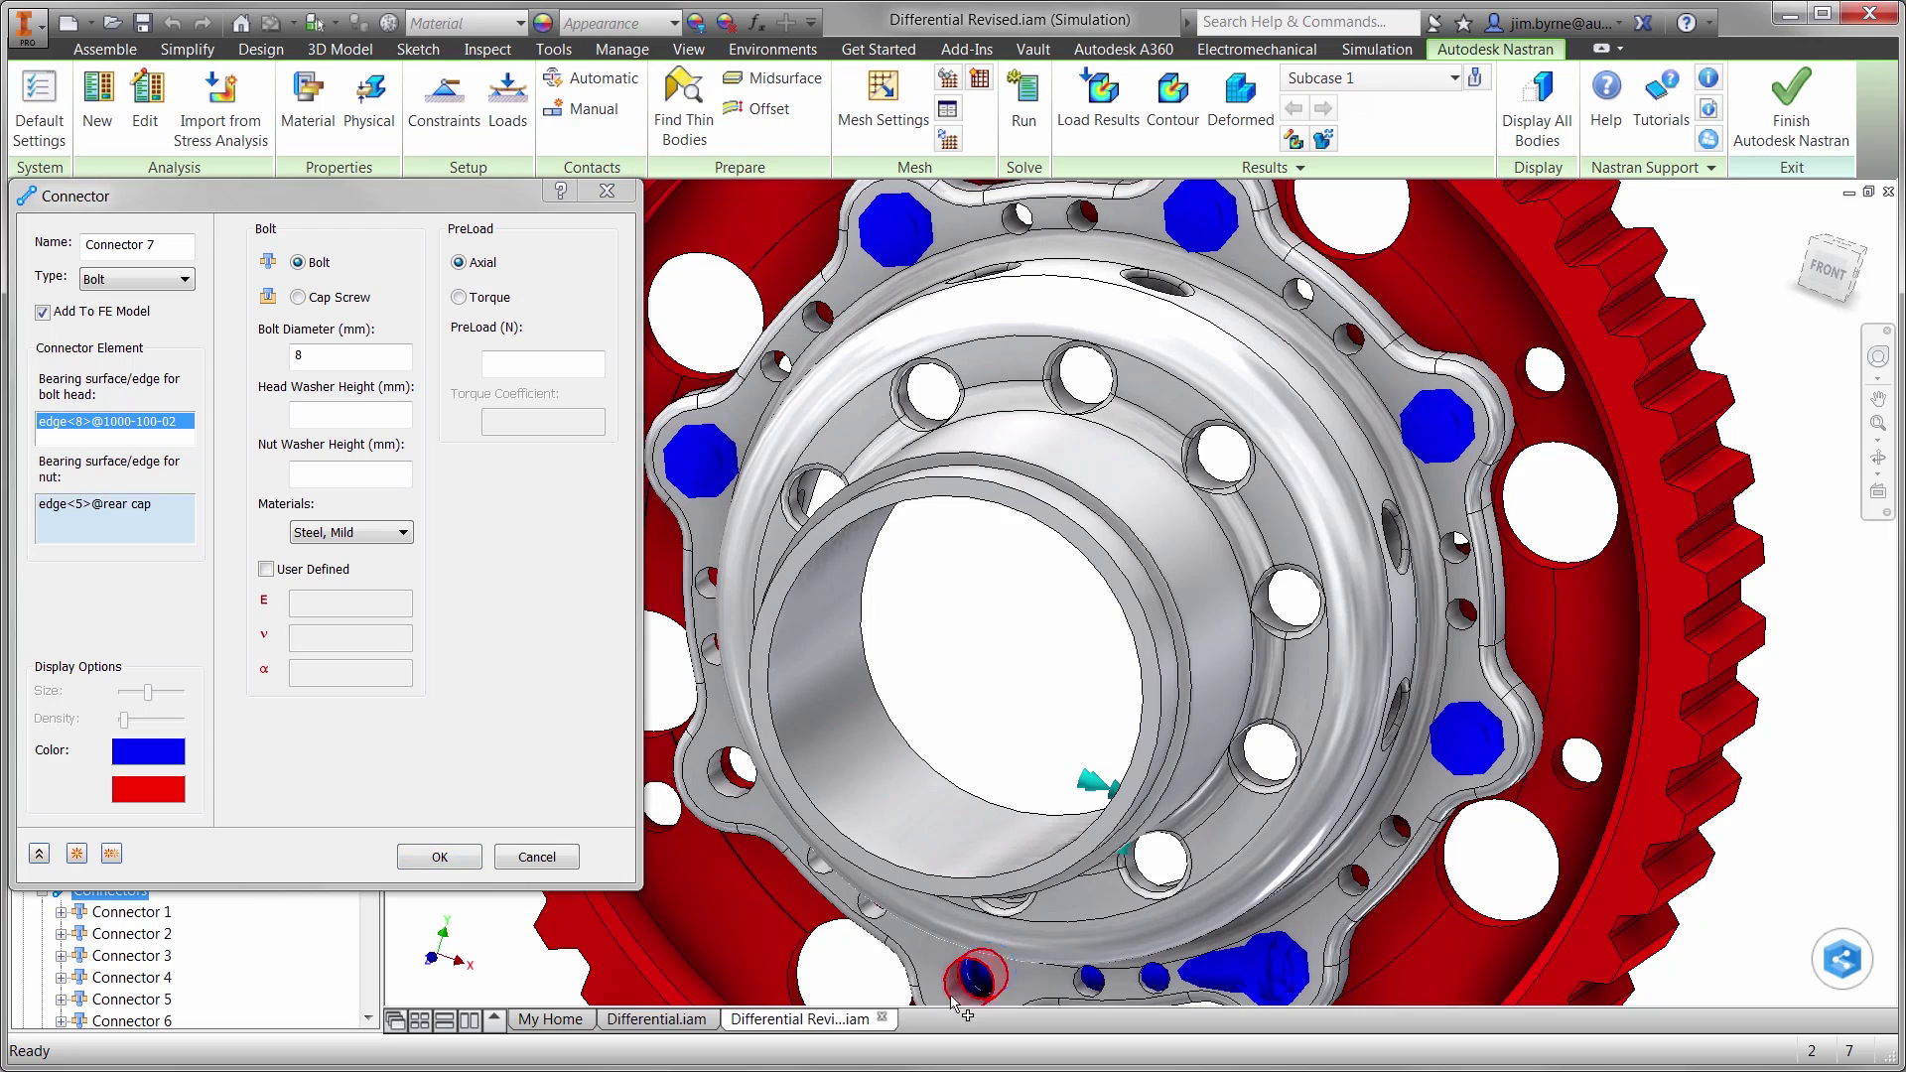
pyautogui.click(111, 855)
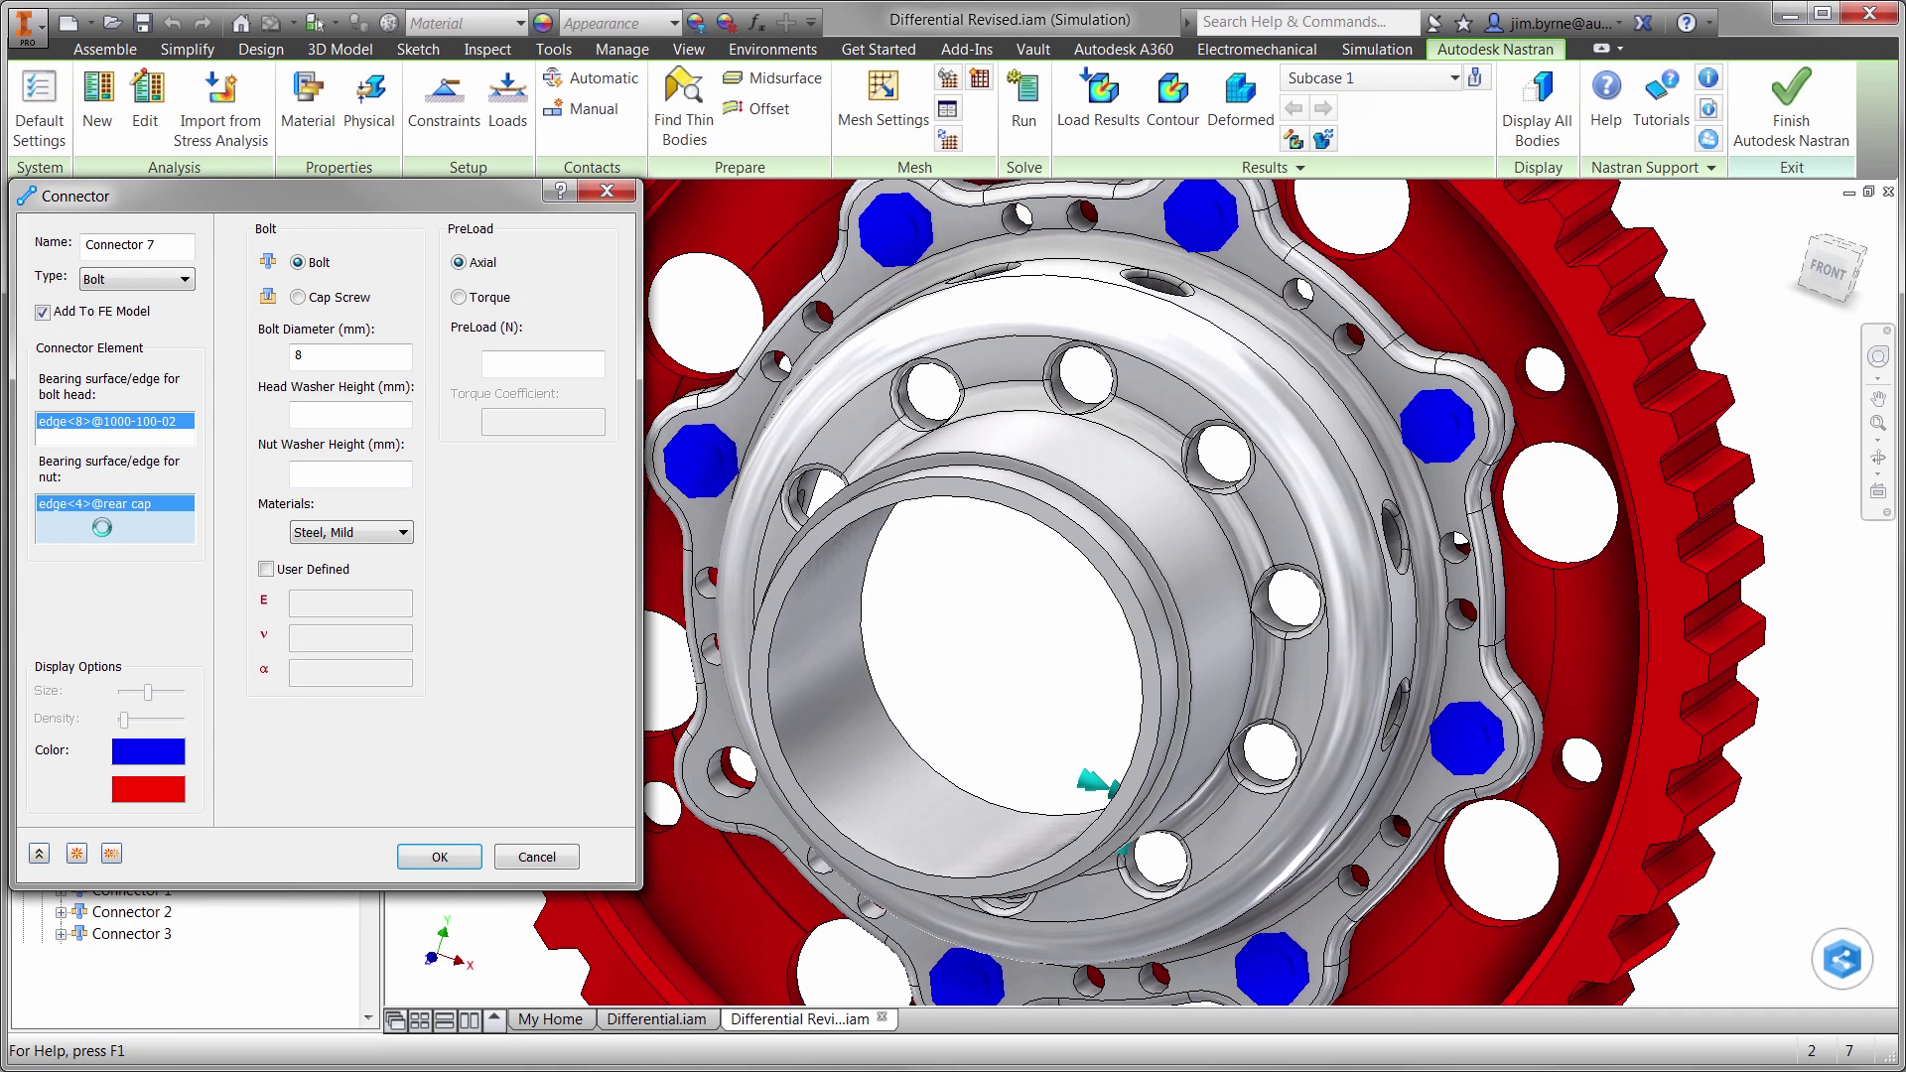
pyautogui.click(744, 784)
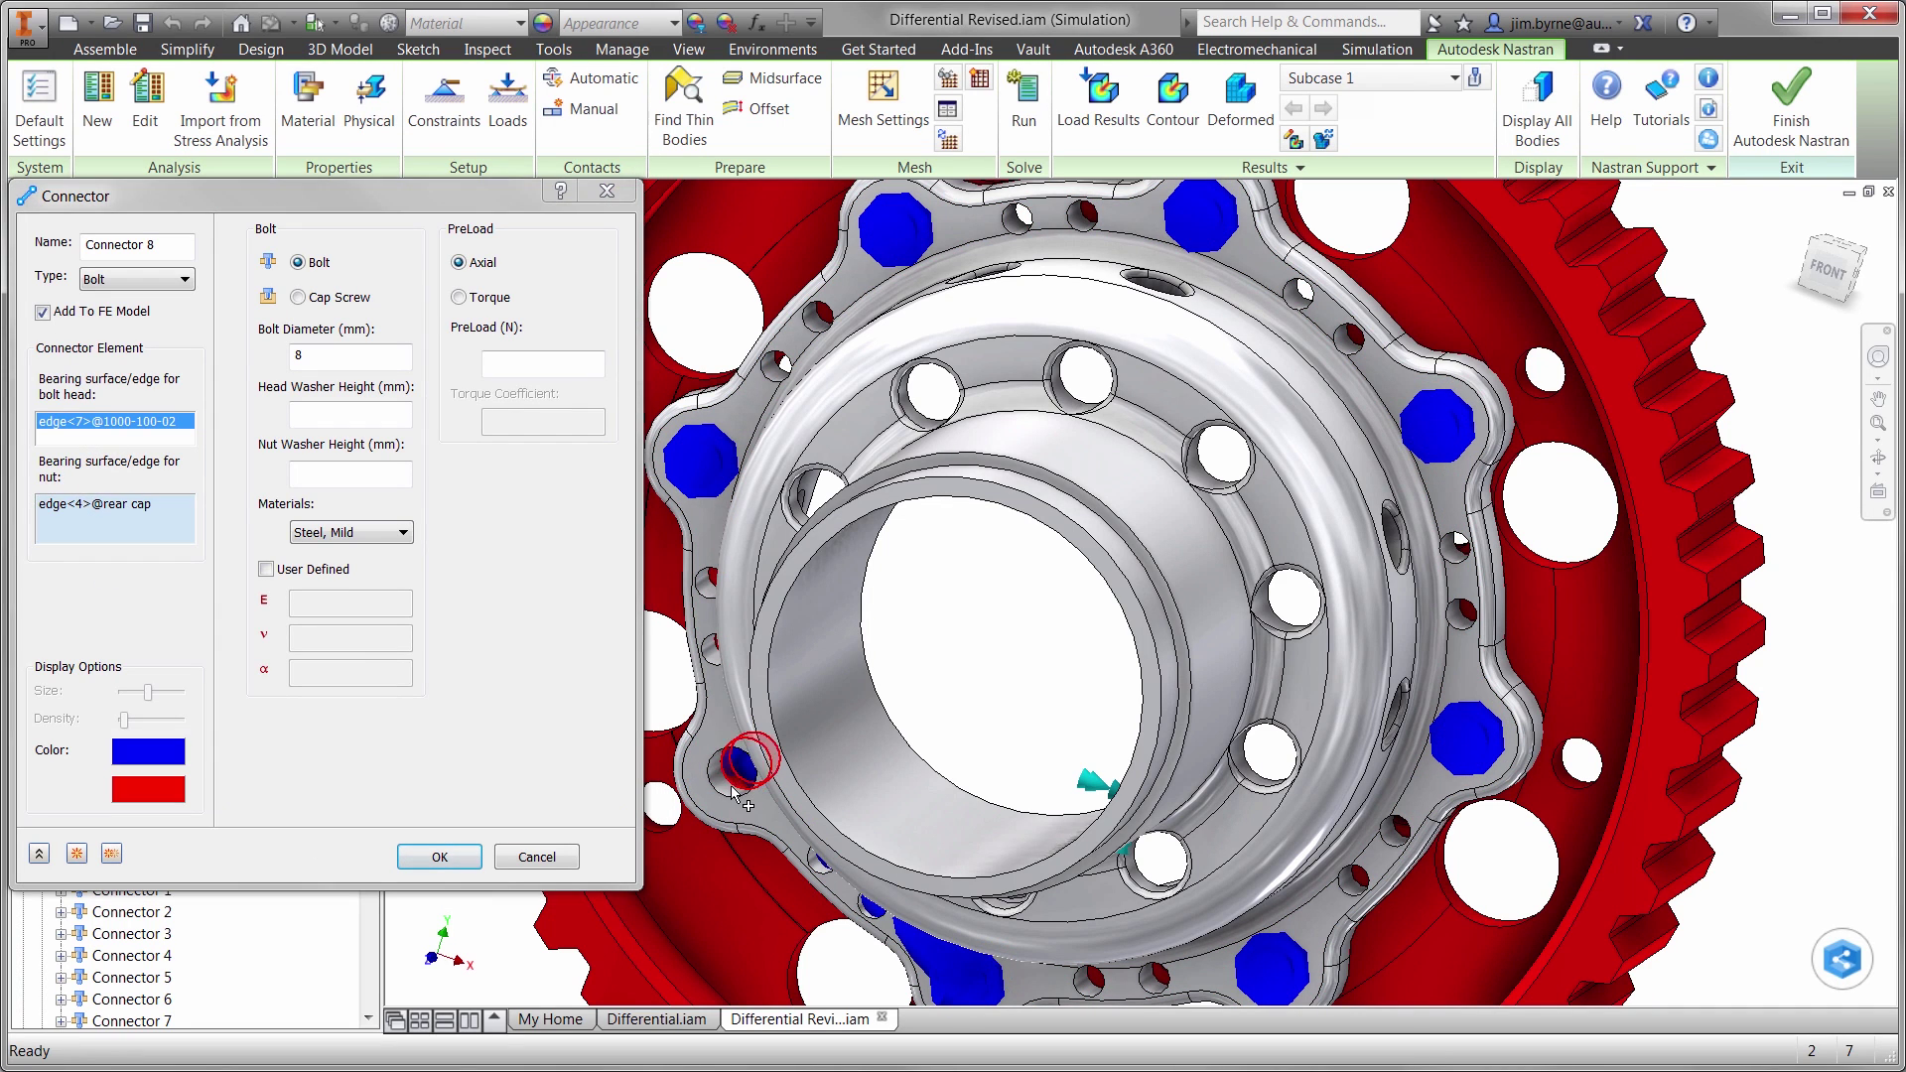
pyautogui.click(440, 858)
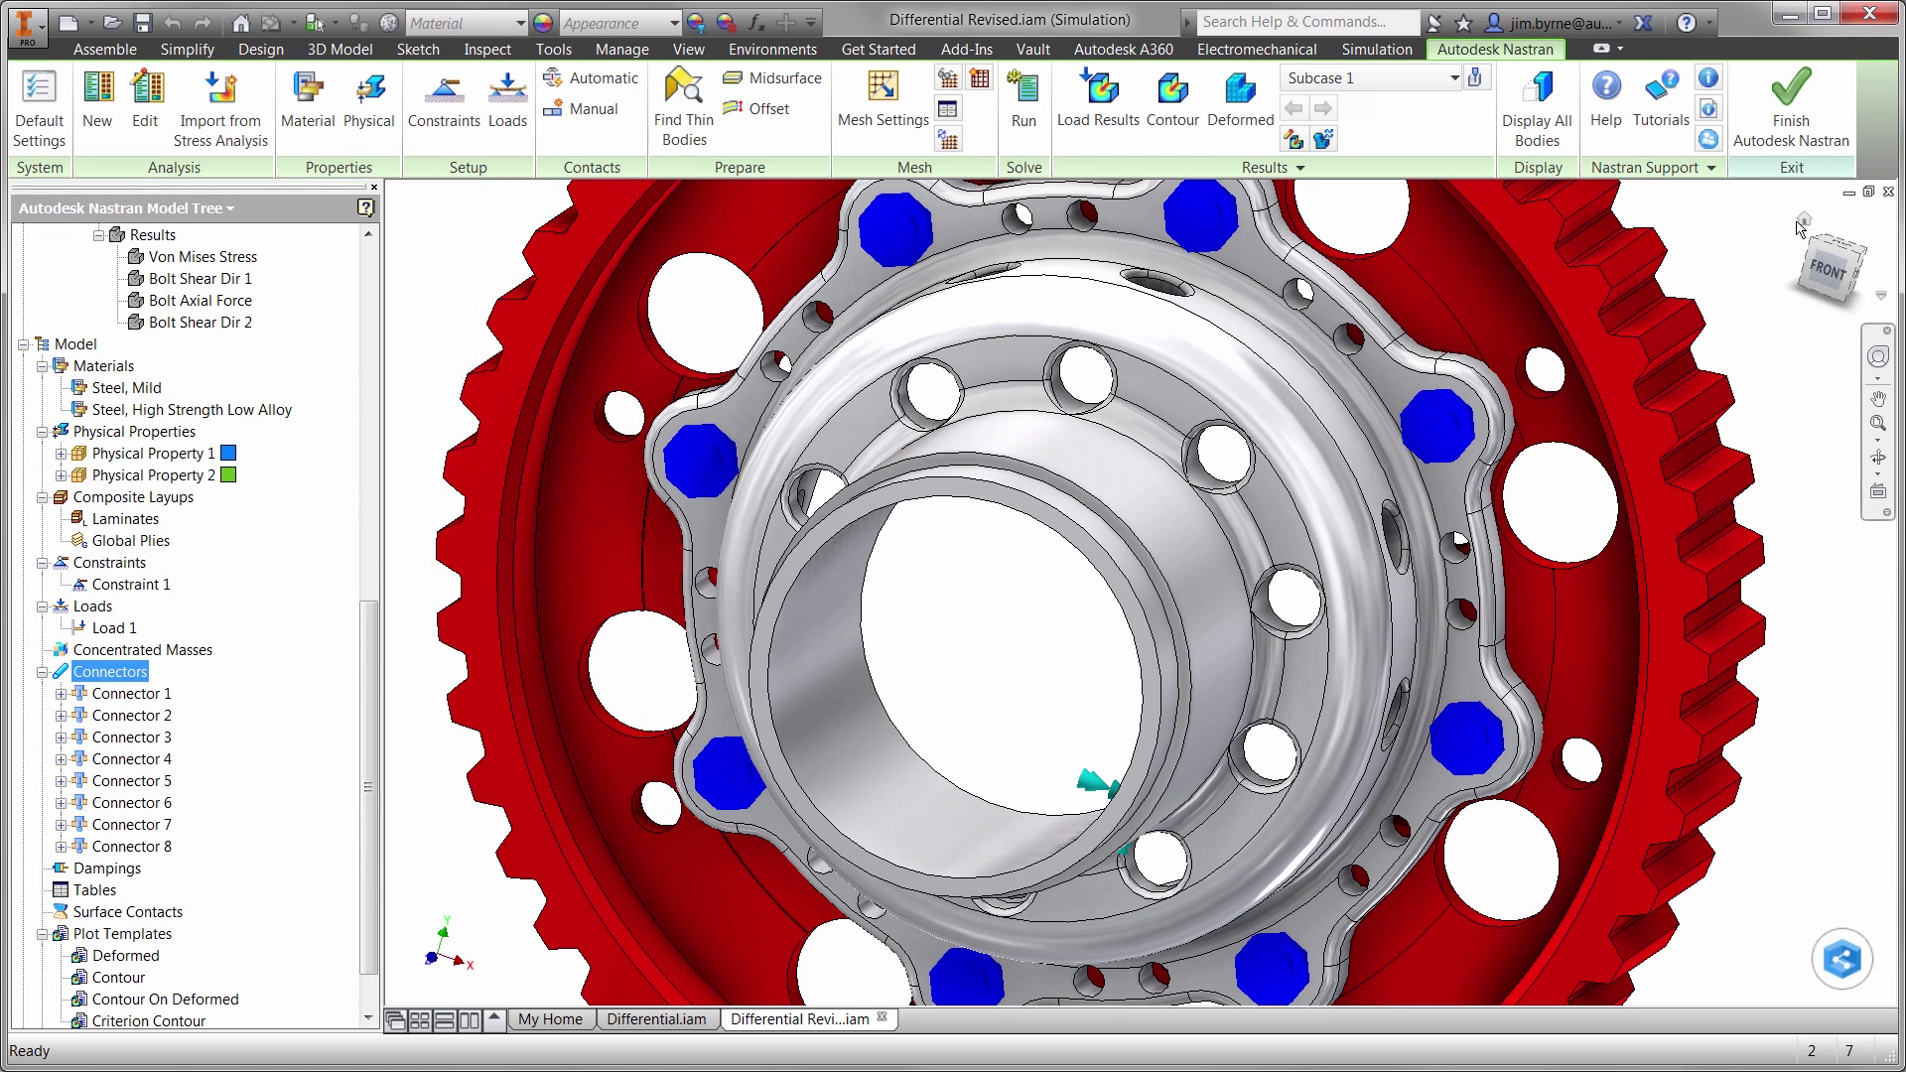
# Step: Return to the home view, generate the mesh, and run the Nastran solve
pyautogui.click(1805, 219)
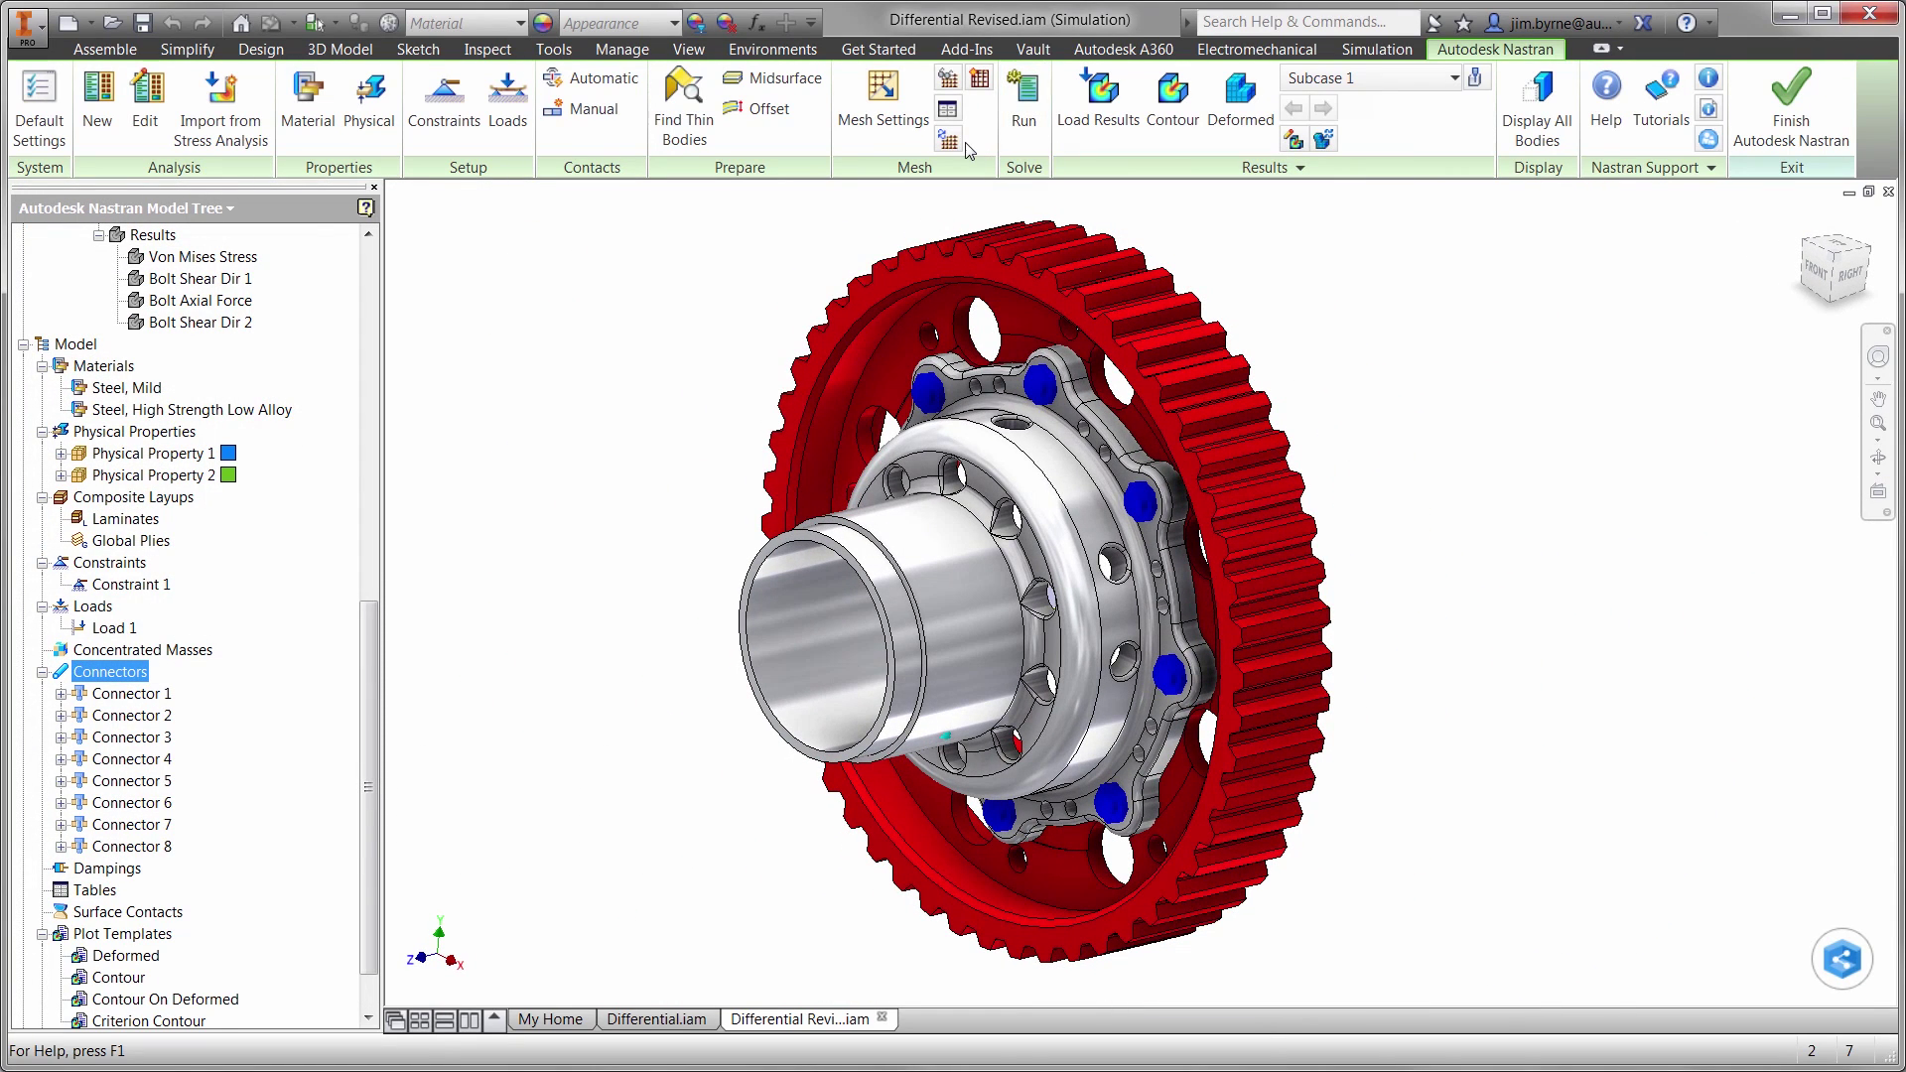
pyautogui.click(949, 140)
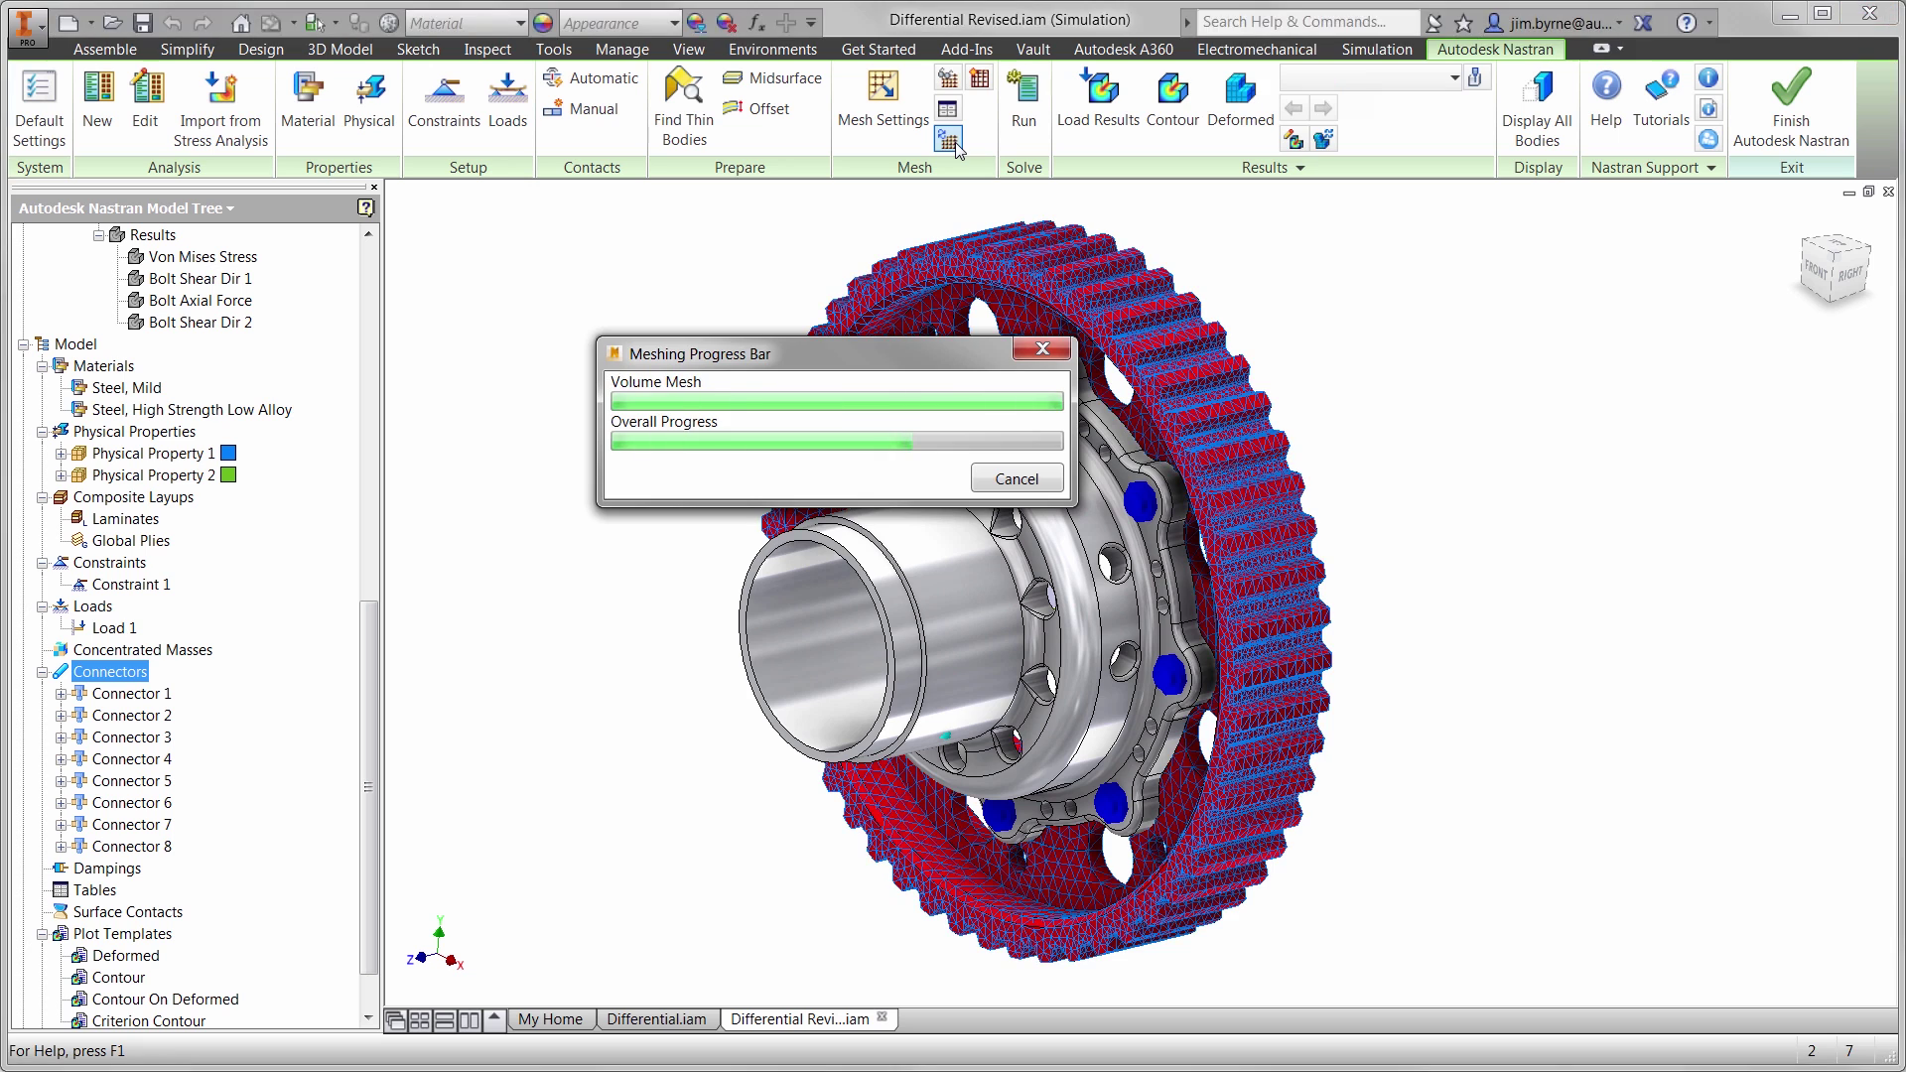
pyautogui.click(1021, 119)
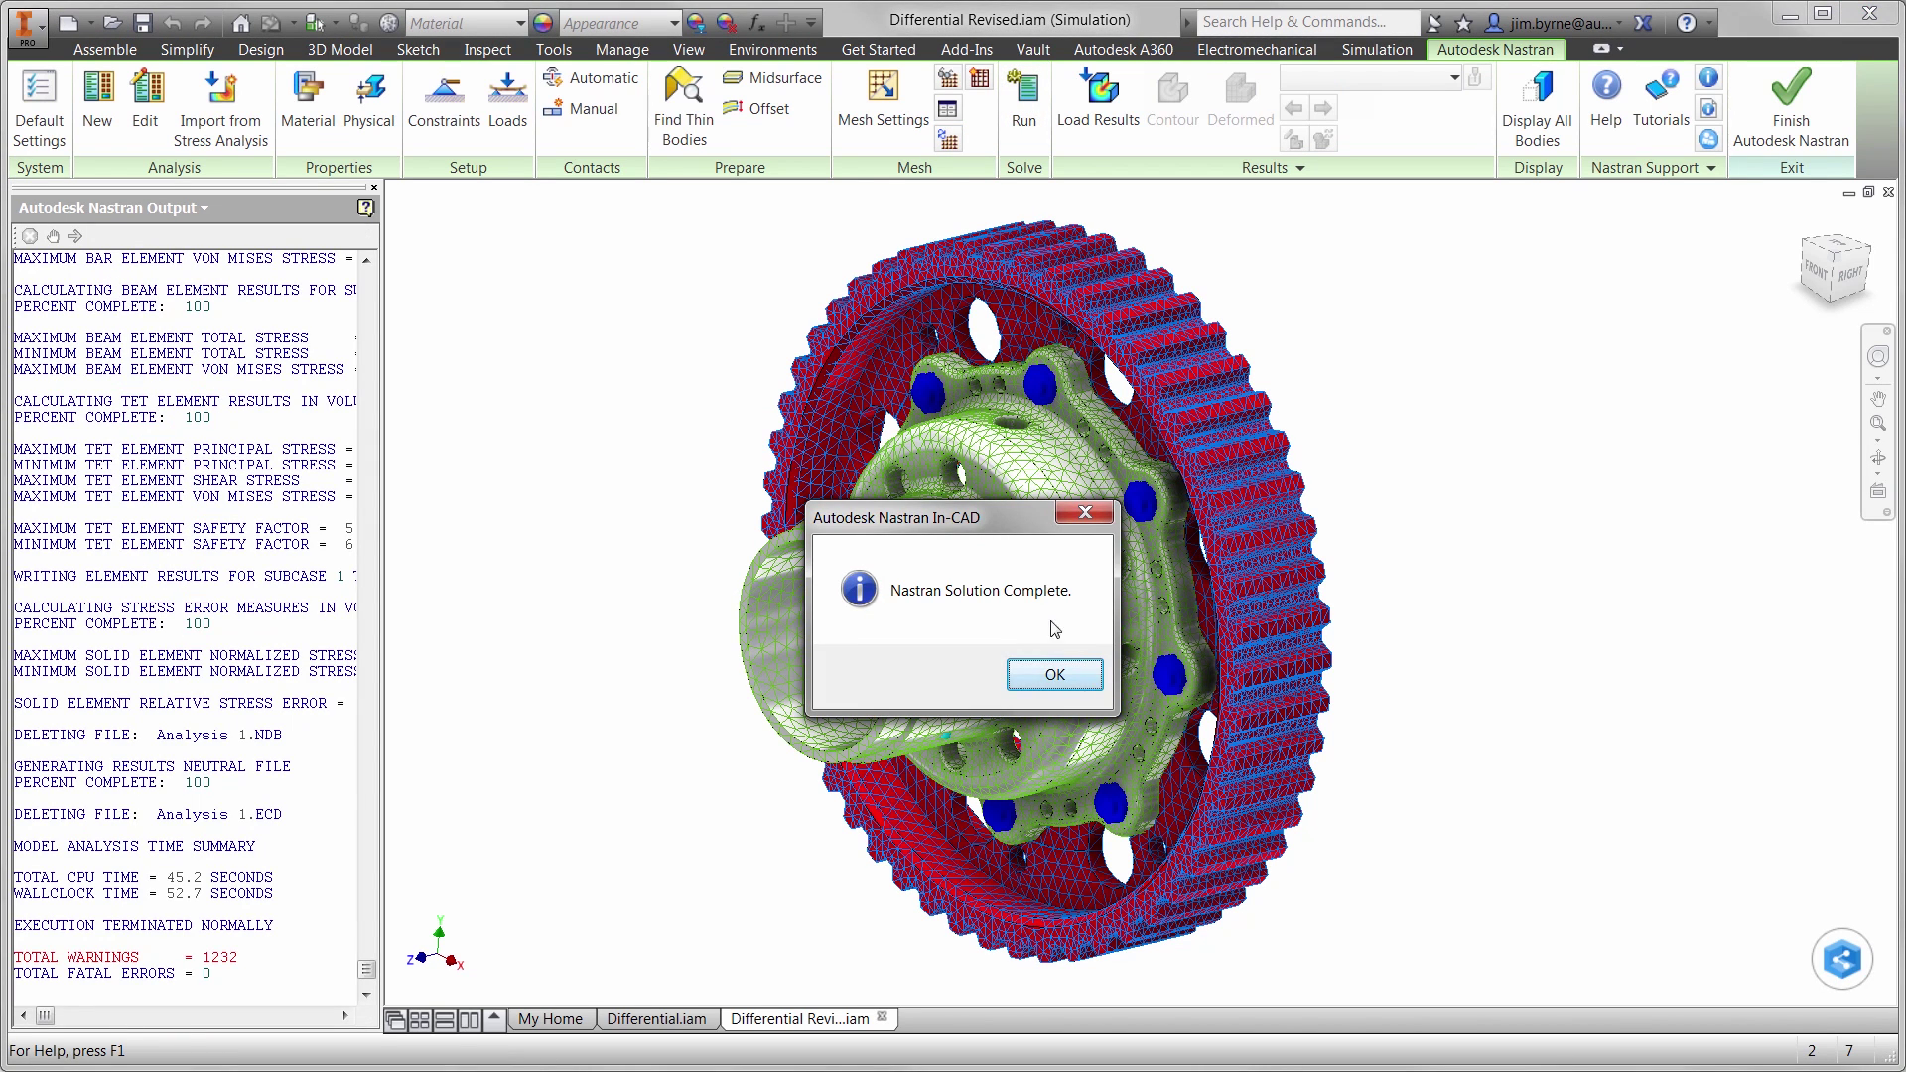
pyautogui.click(1055, 670)
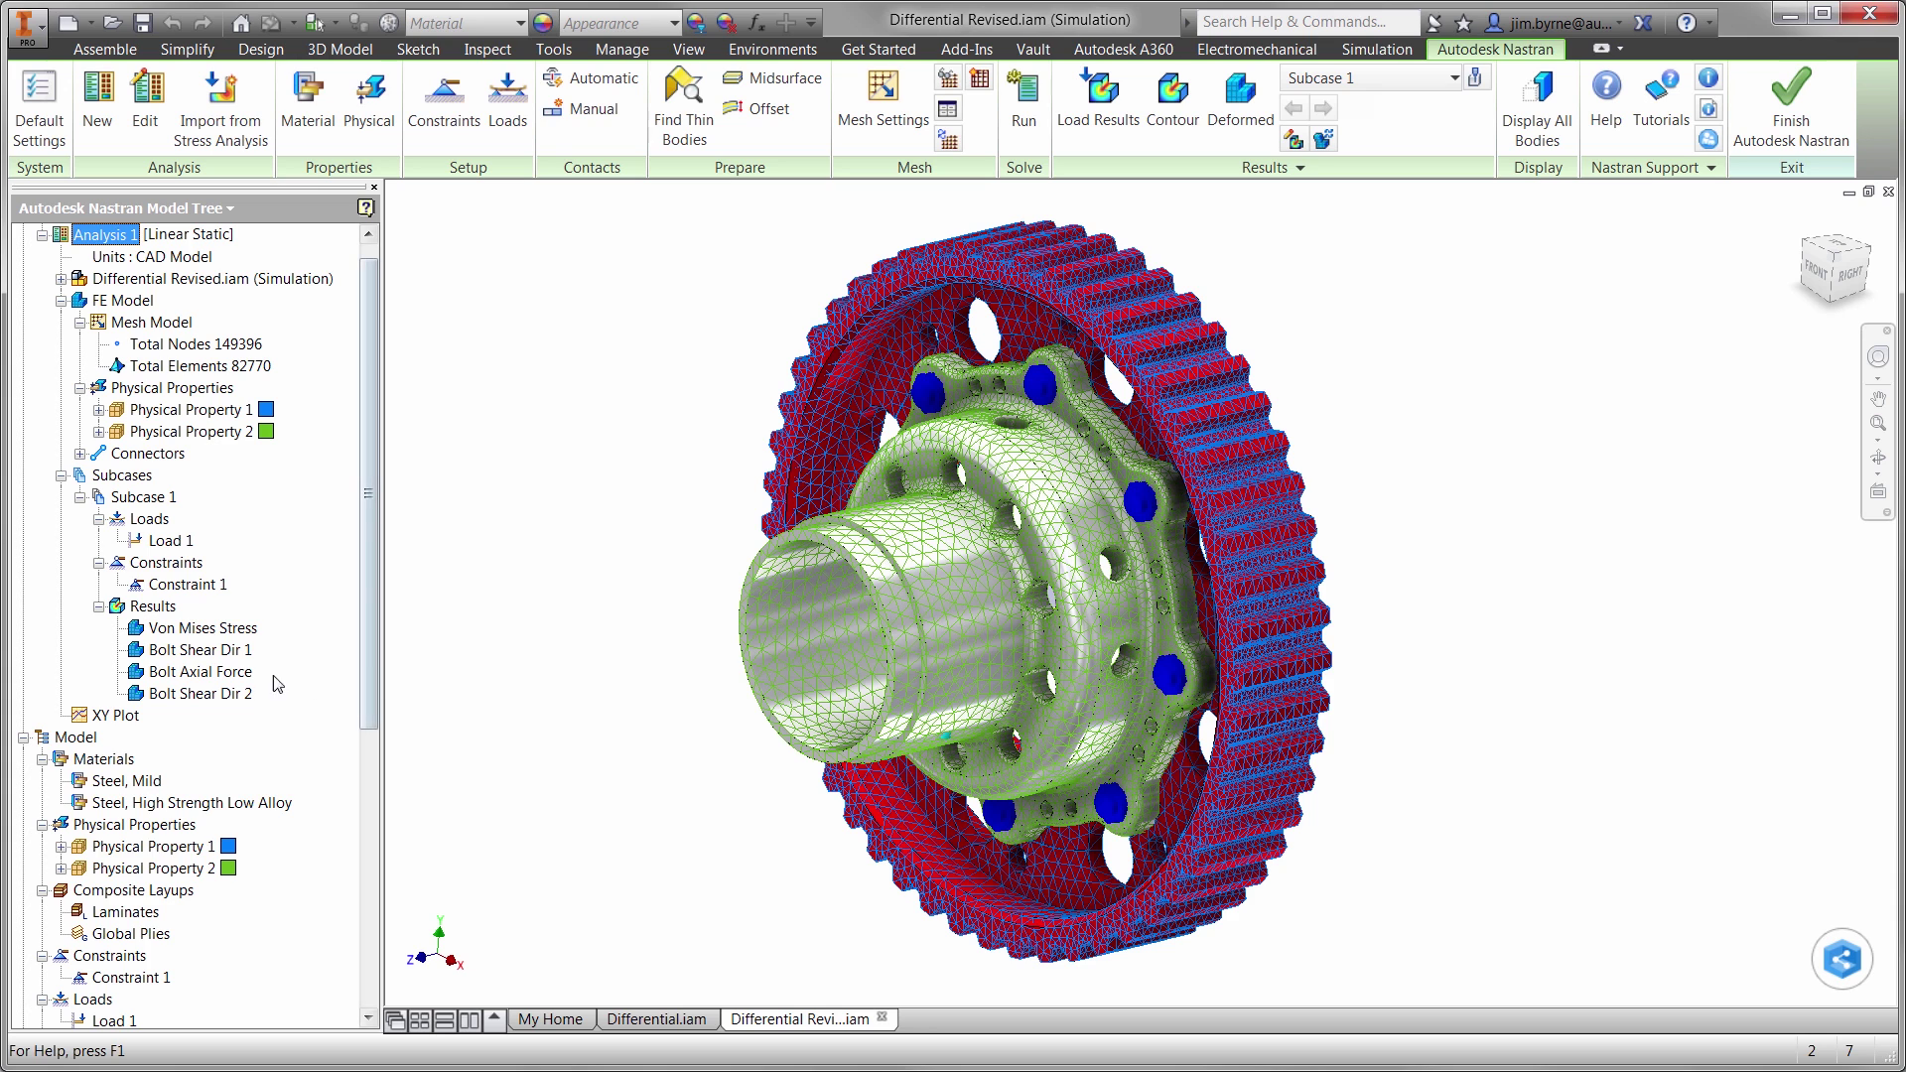
# Step: Show the bolt axial force and both bolt shear contours, probing values on the model
pyautogui.click(189, 678)
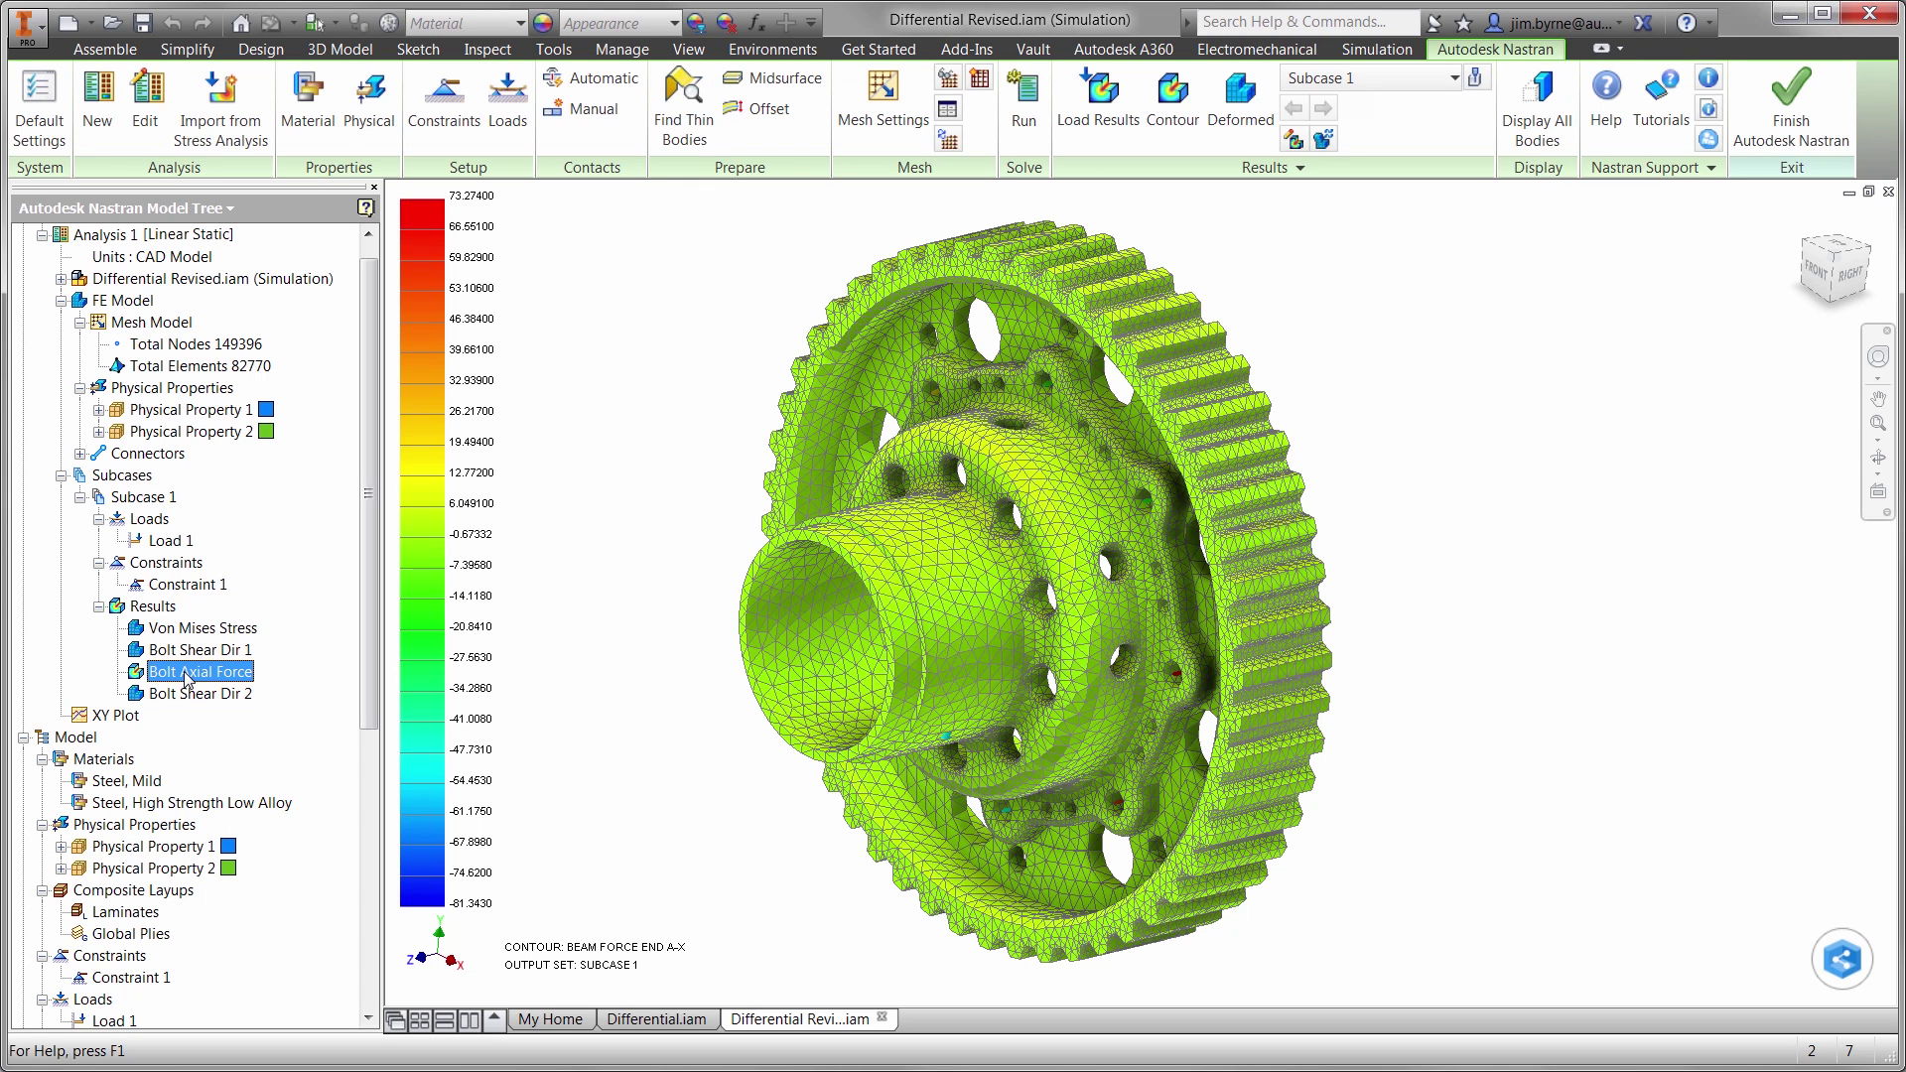
pyautogui.click(191, 651)
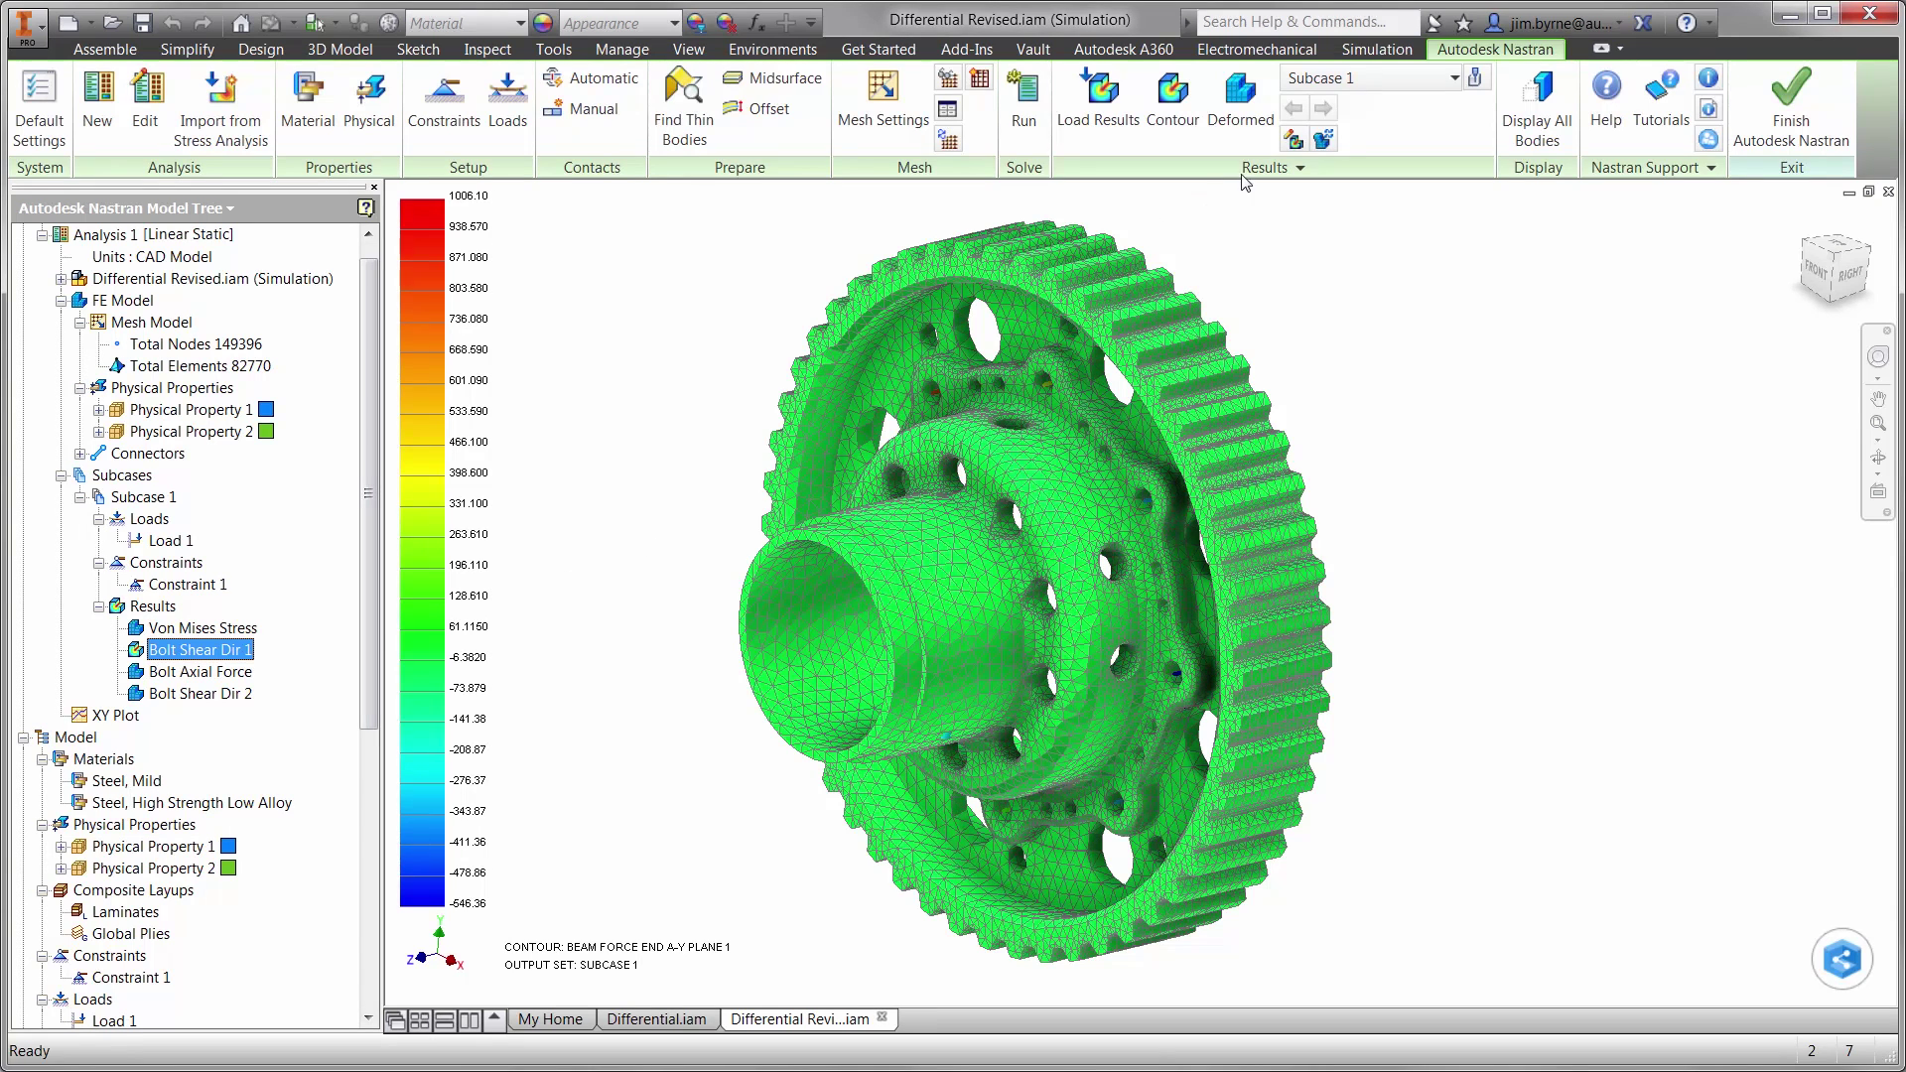
pyautogui.click(1476, 78)
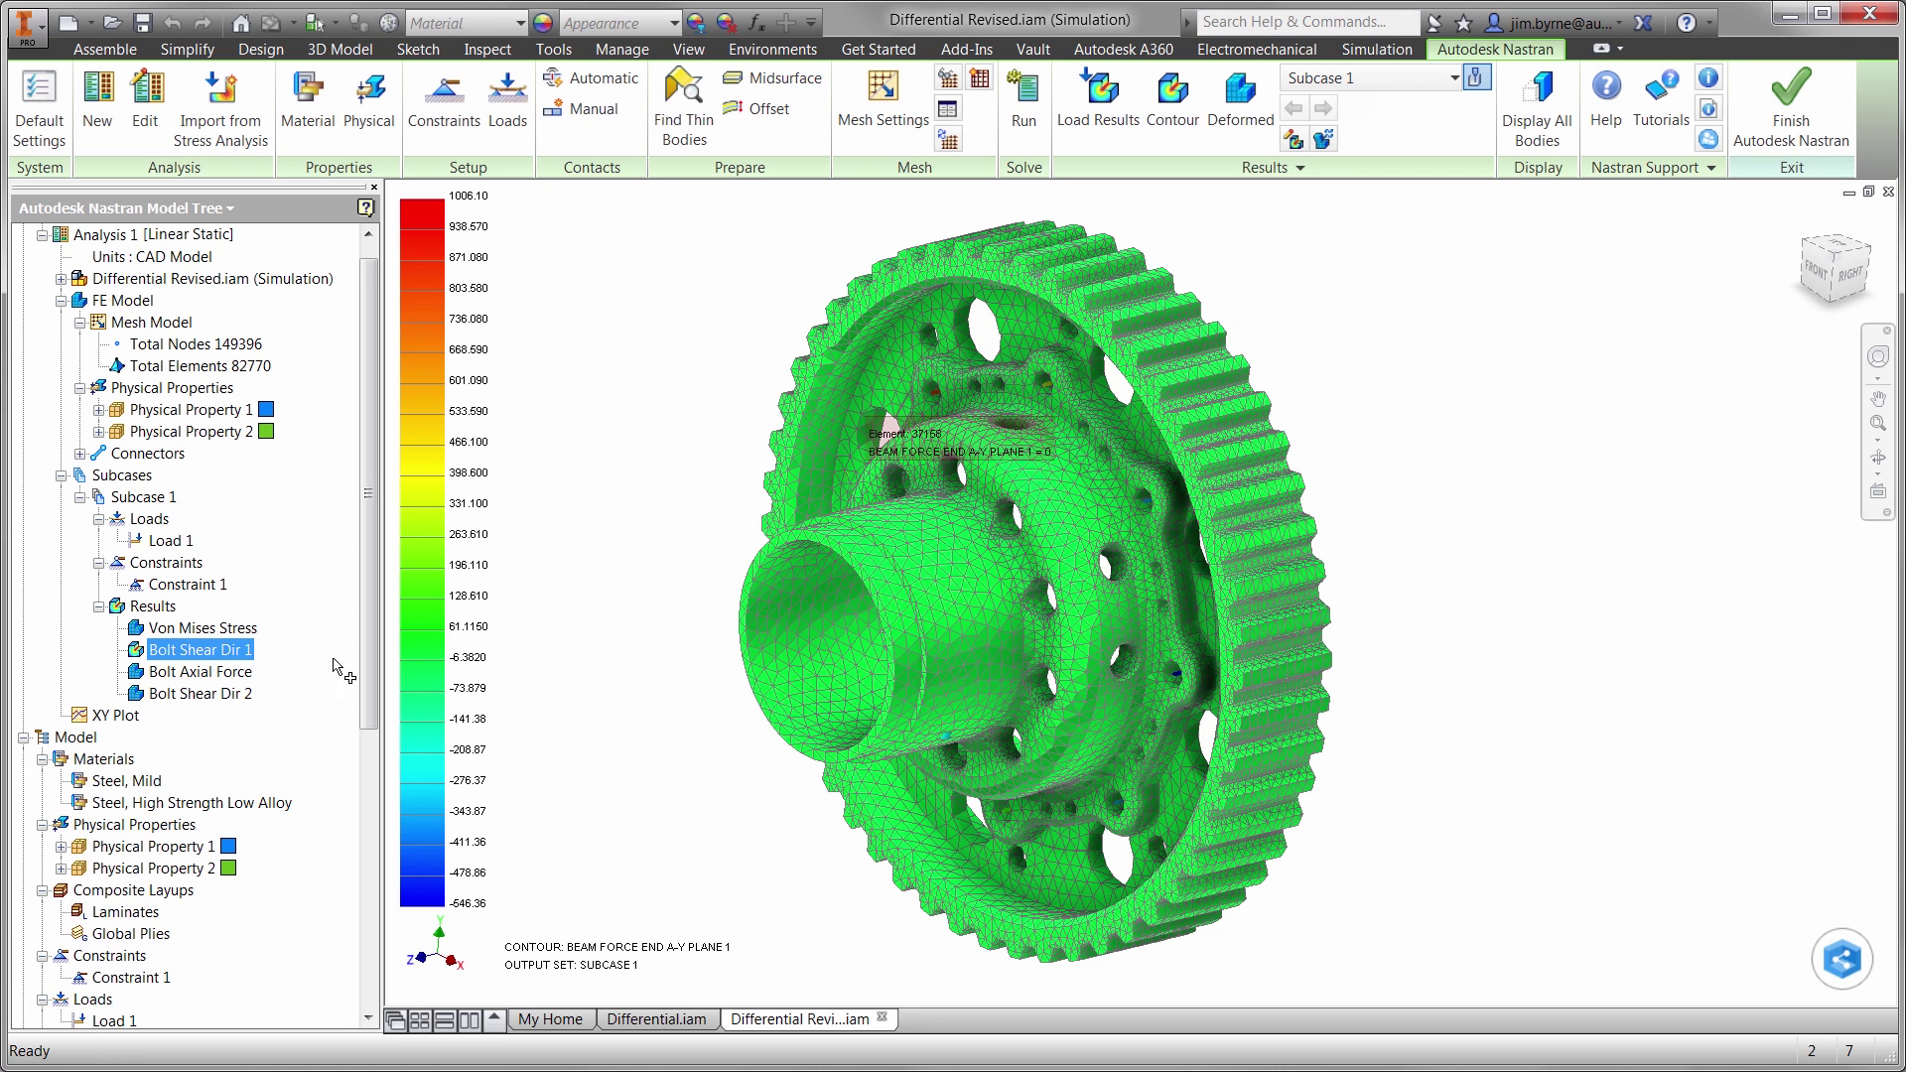
pyautogui.click(173, 696)
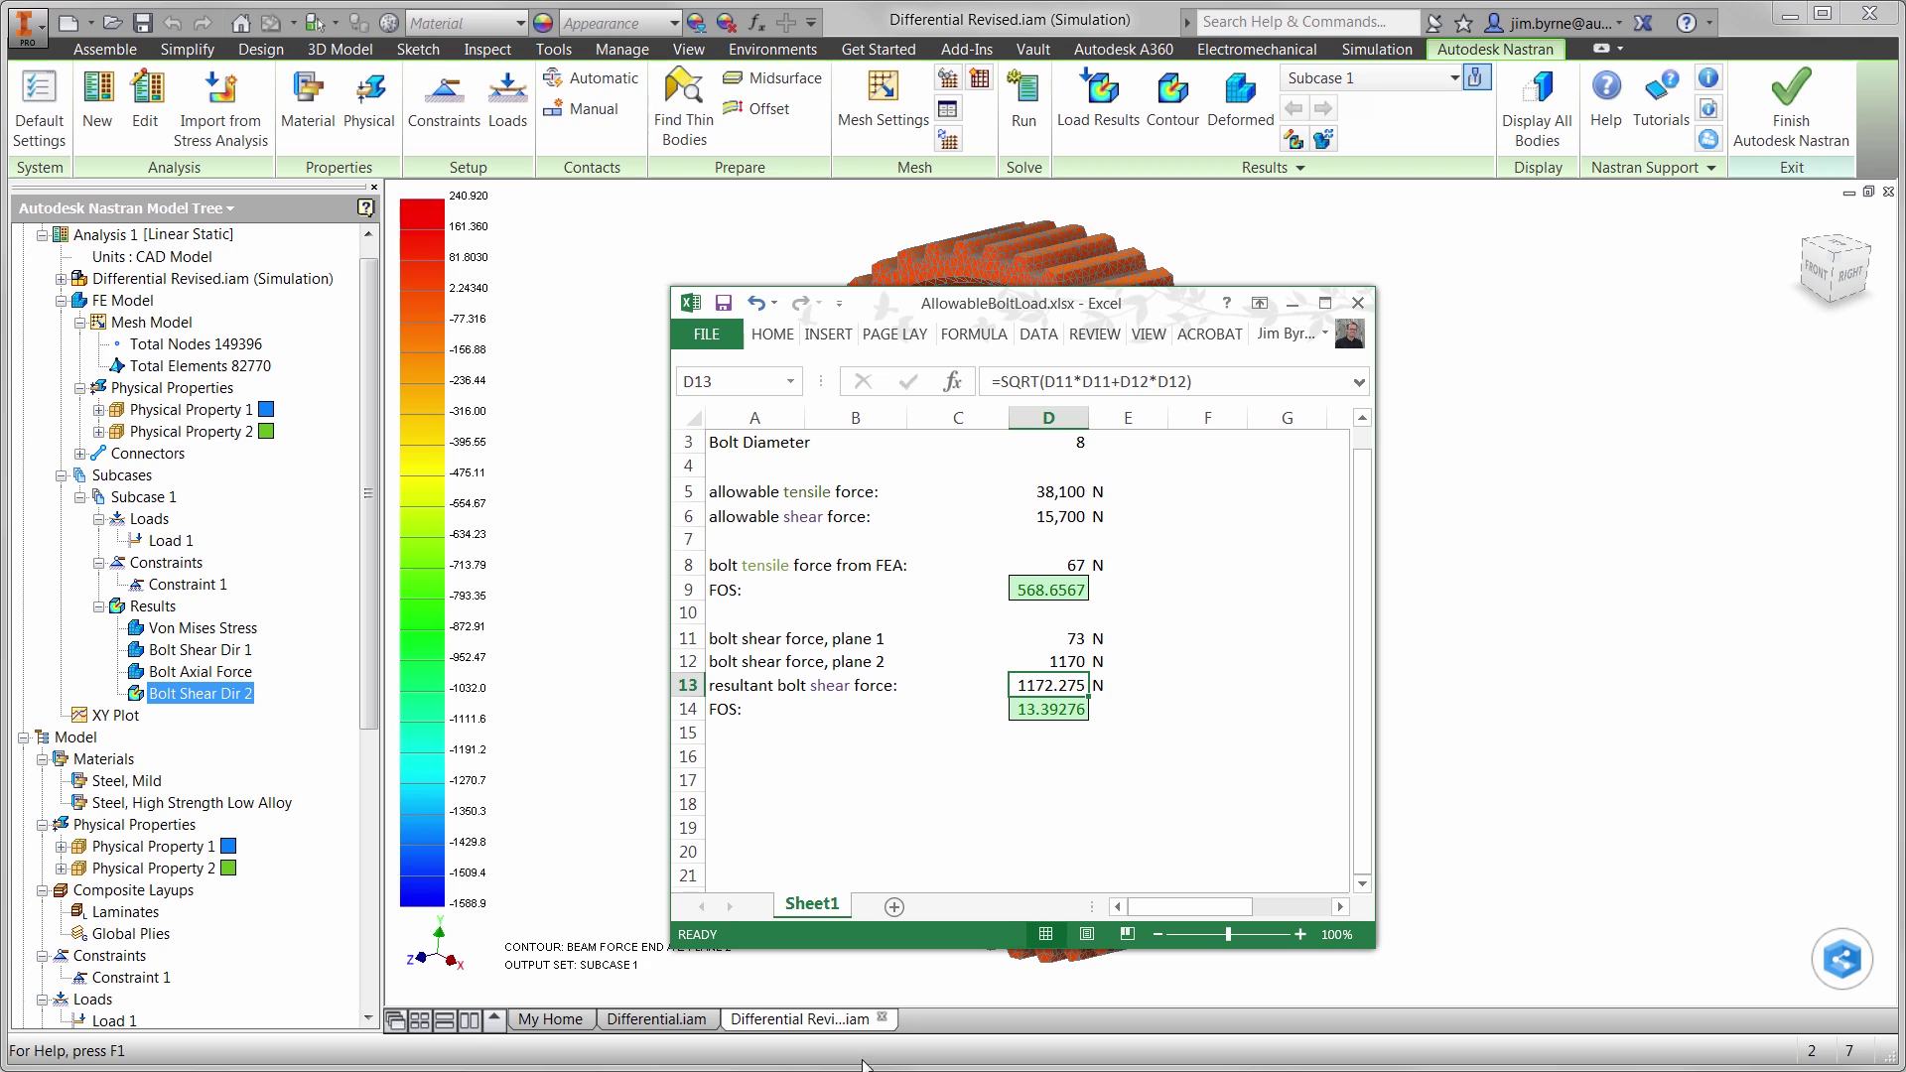
# Step: Update the FEA bolt forces to 73, 322 and 1588 N
pyautogui.click(1072, 564)
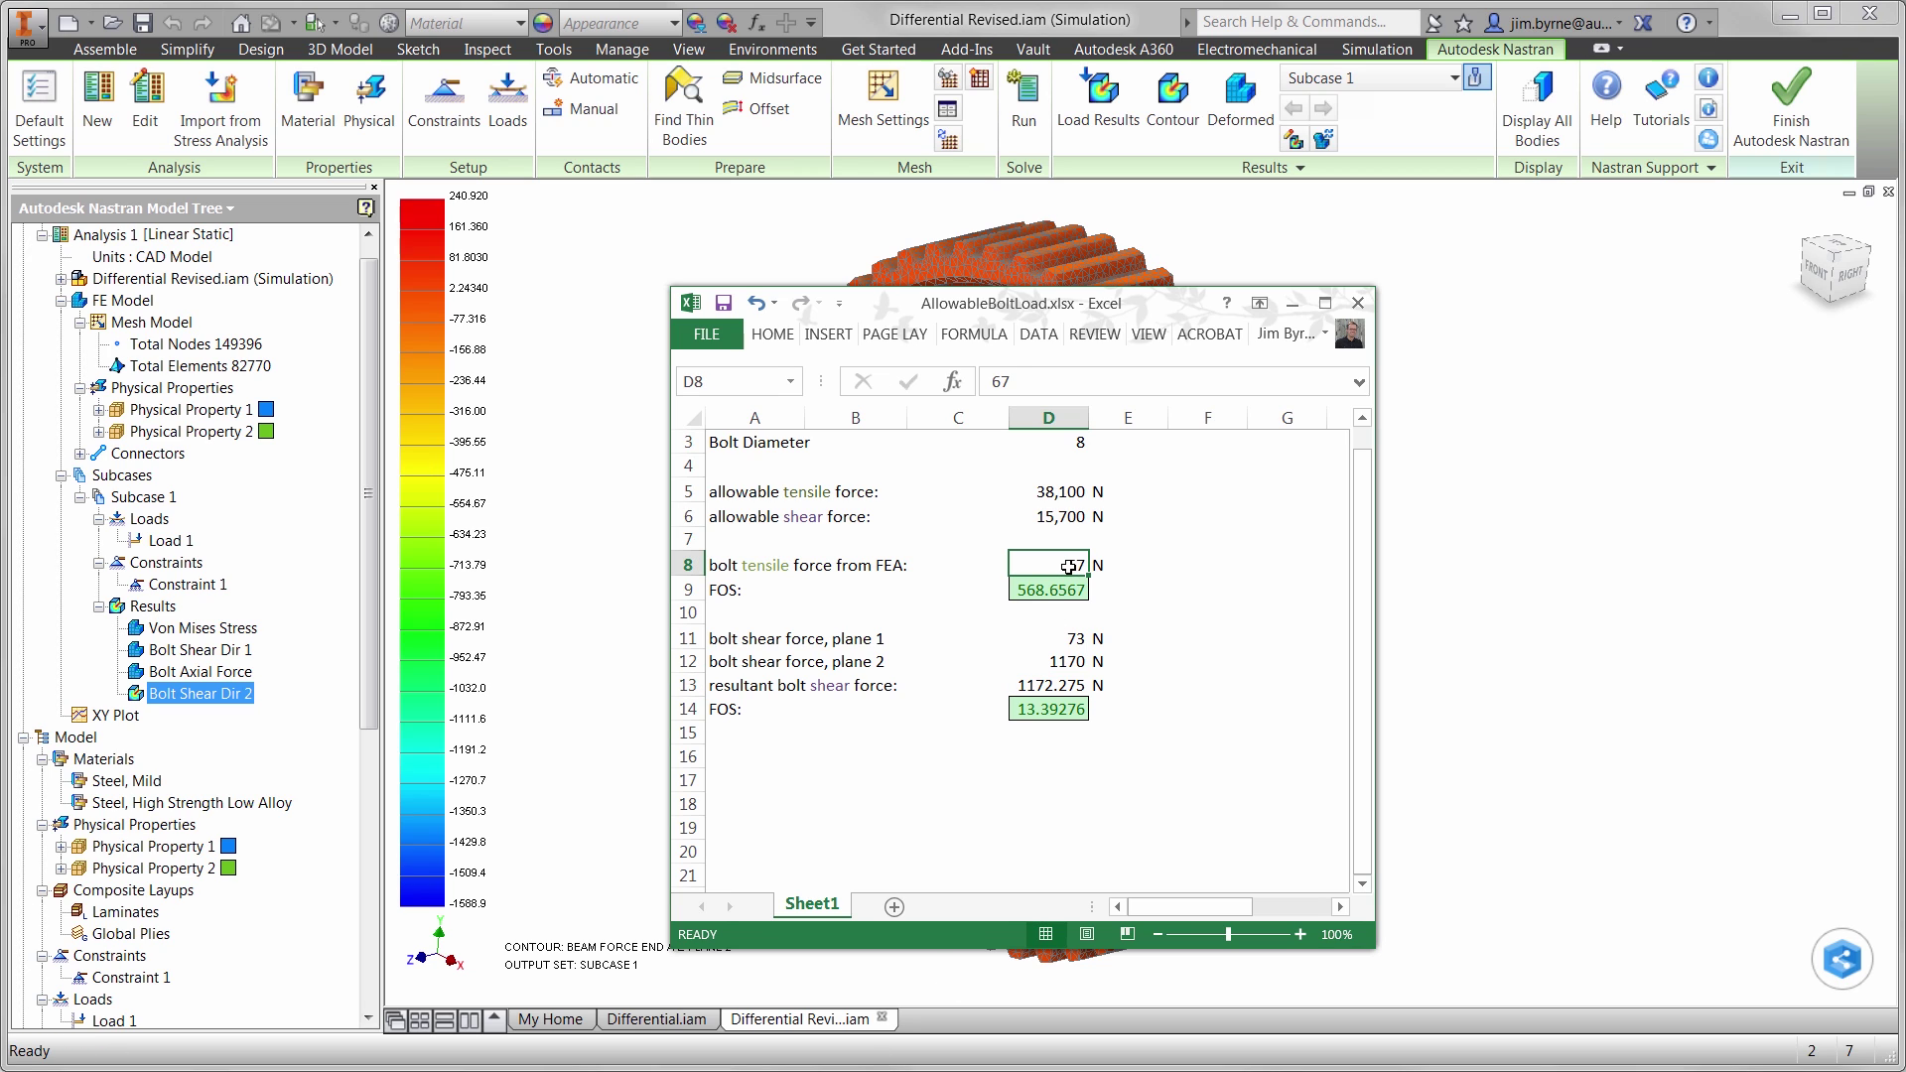
pyautogui.write('73')
pyautogui.press('Return')
pyautogui.press('Return')
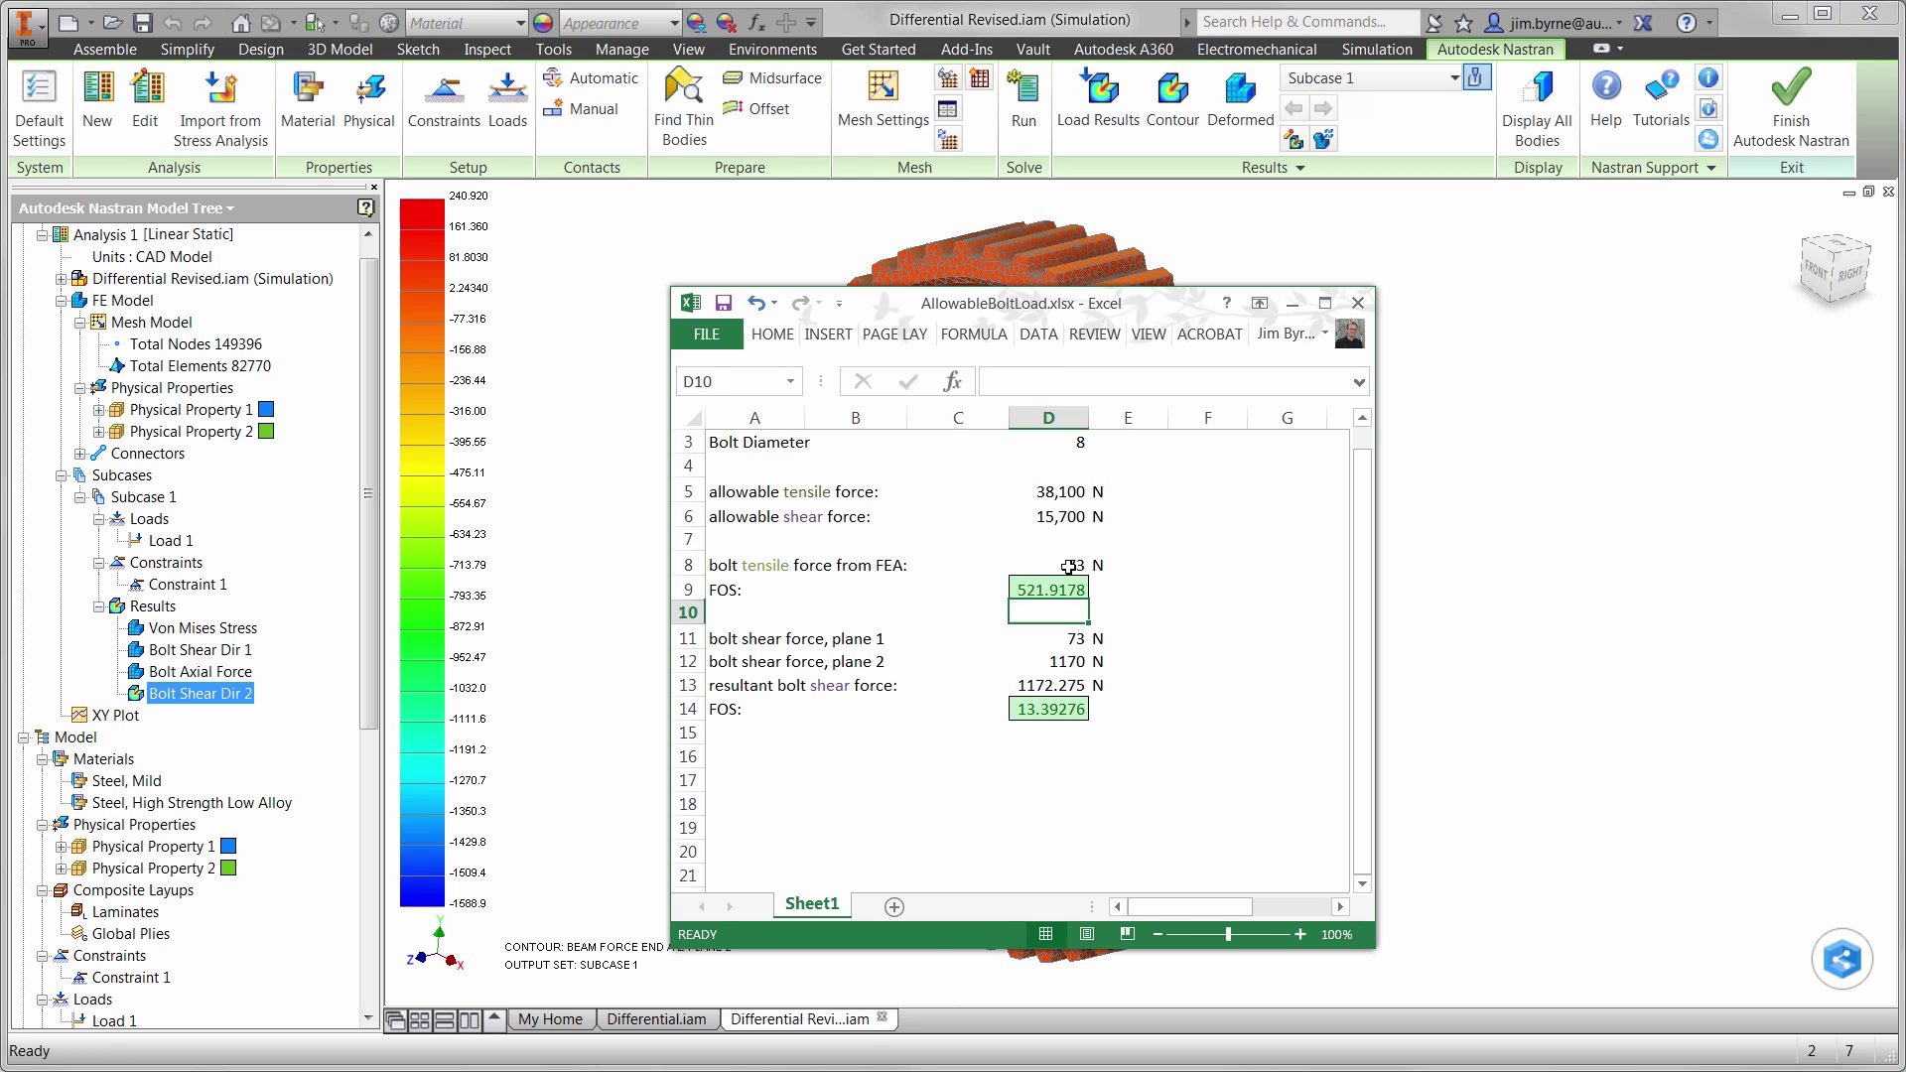
pyautogui.press('Down')
pyautogui.write('322')
pyautogui.press('Return')
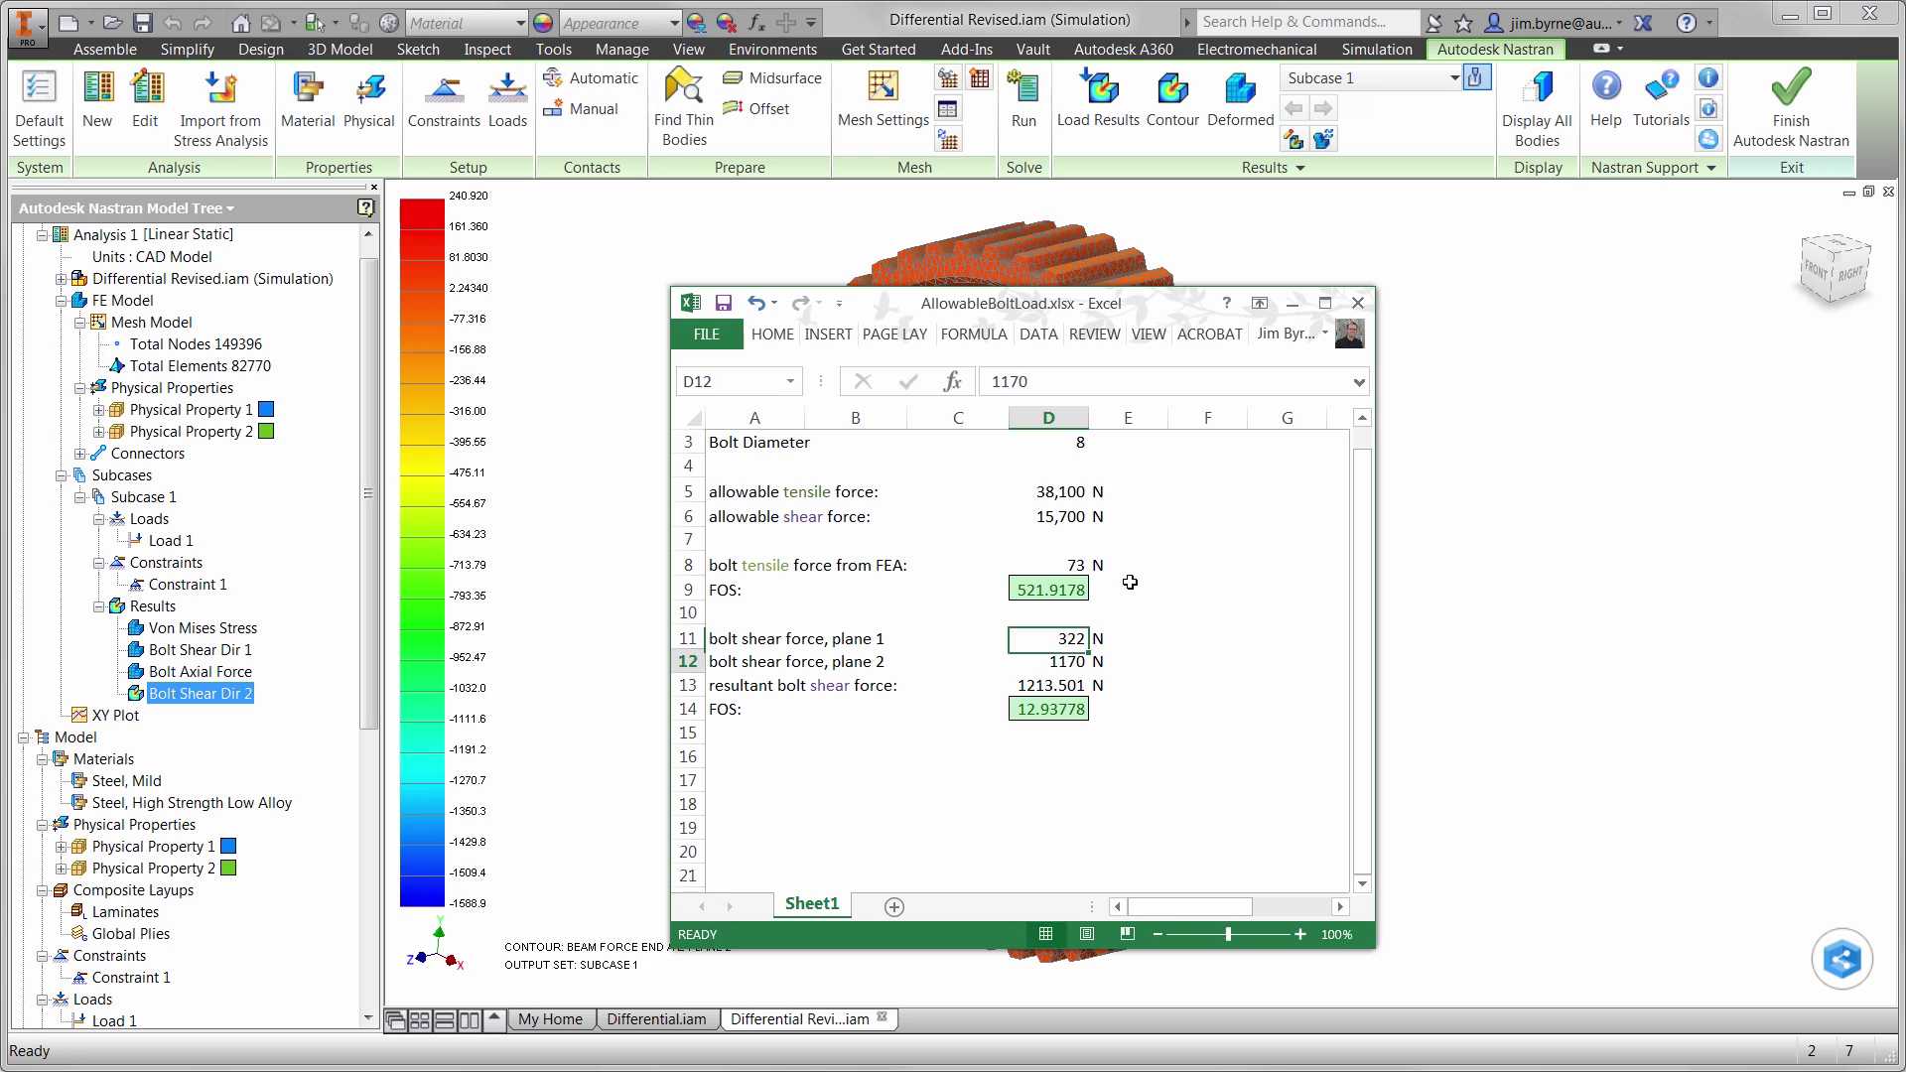
pyautogui.write('1588')
pyautogui.press('Return')
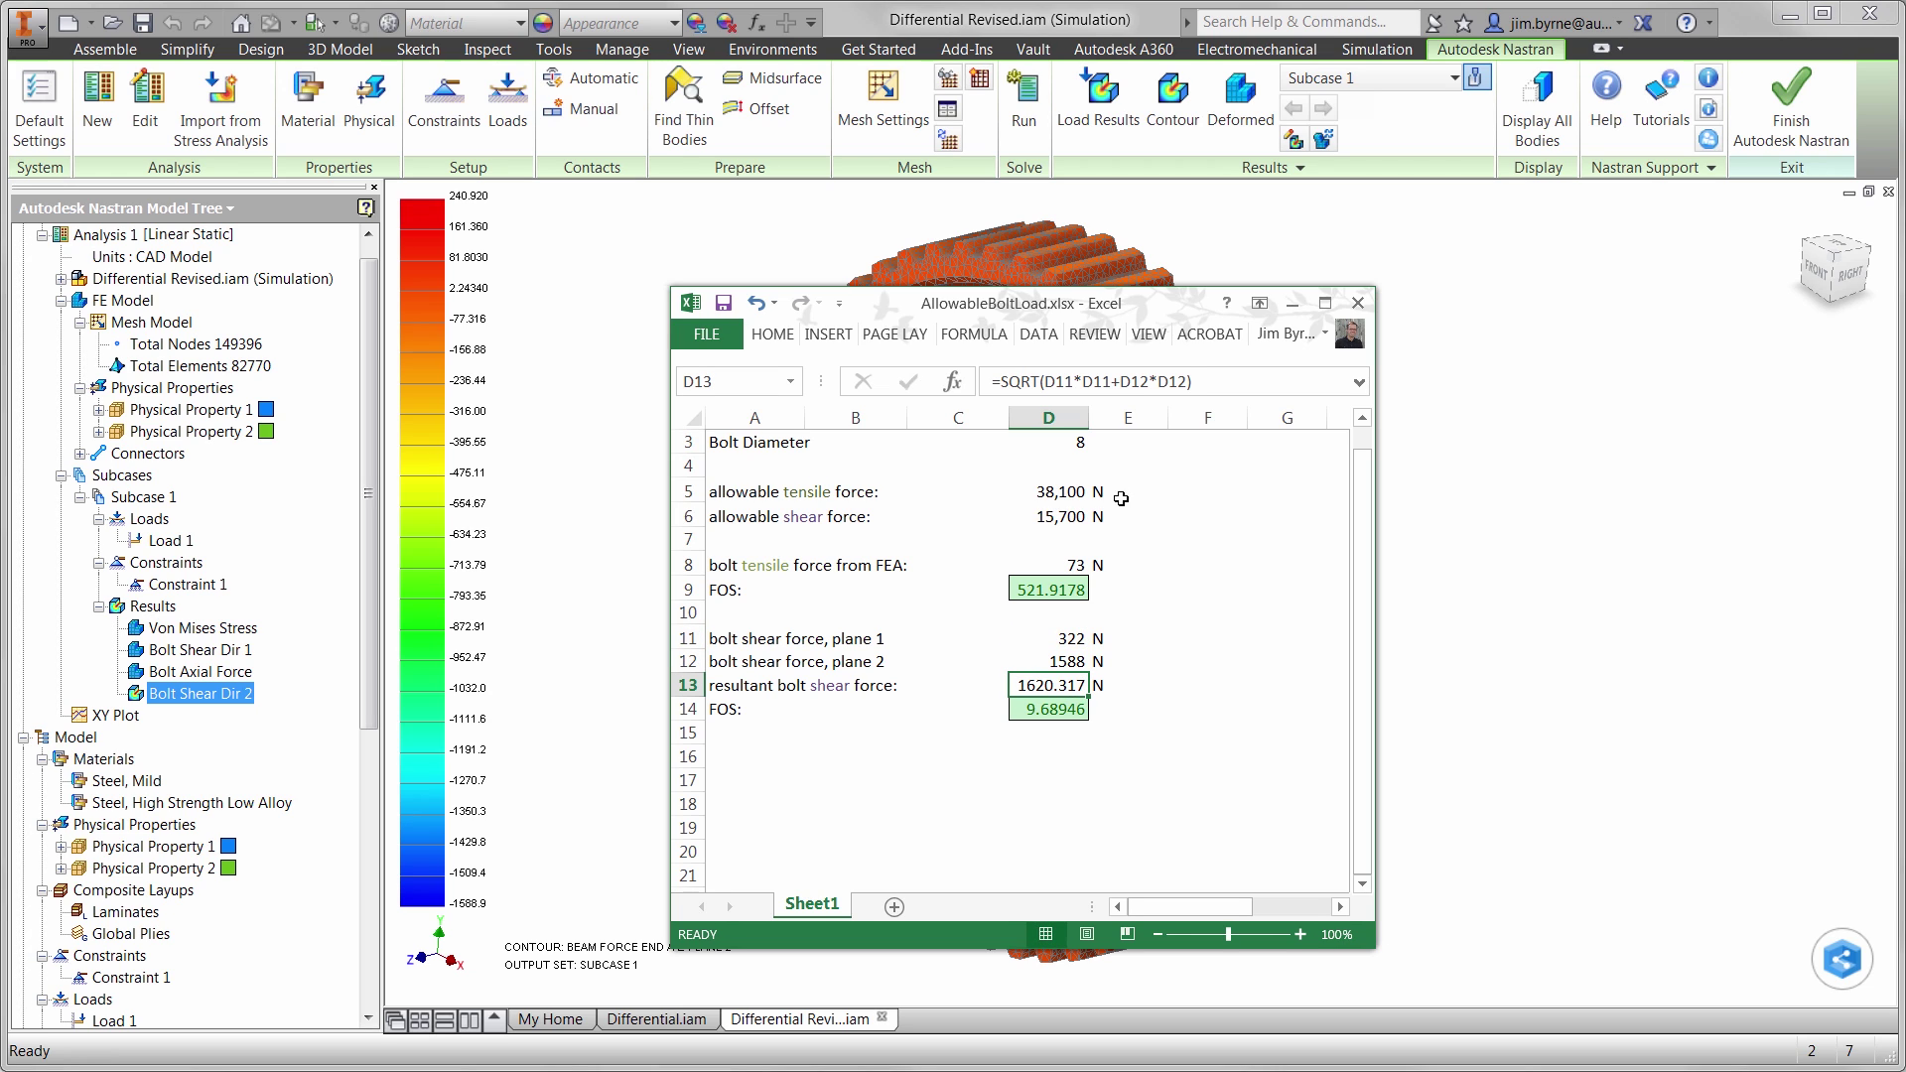
# Step: Set the bolt diameter in D3 to 6 mm
pyautogui.click(1058, 445)
pyautogui.click(1100, 443)
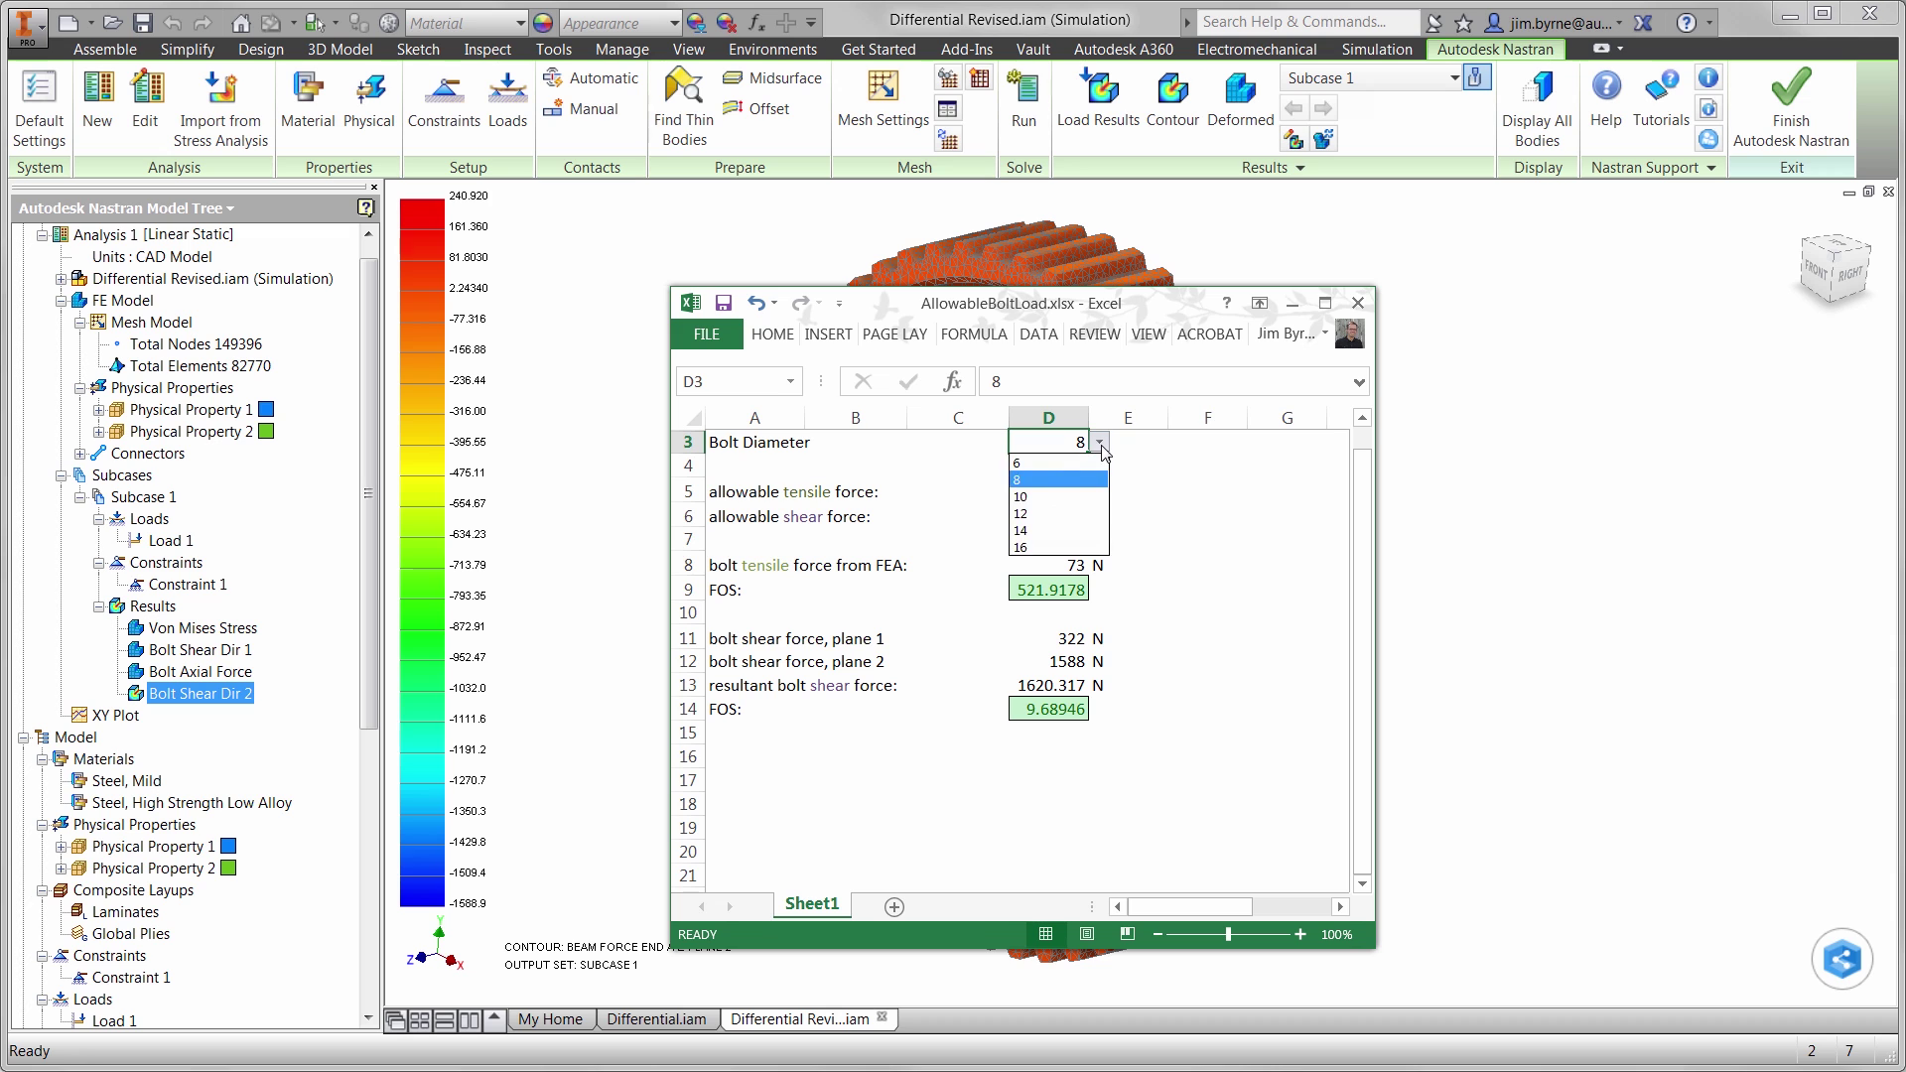
pyautogui.click(1083, 470)
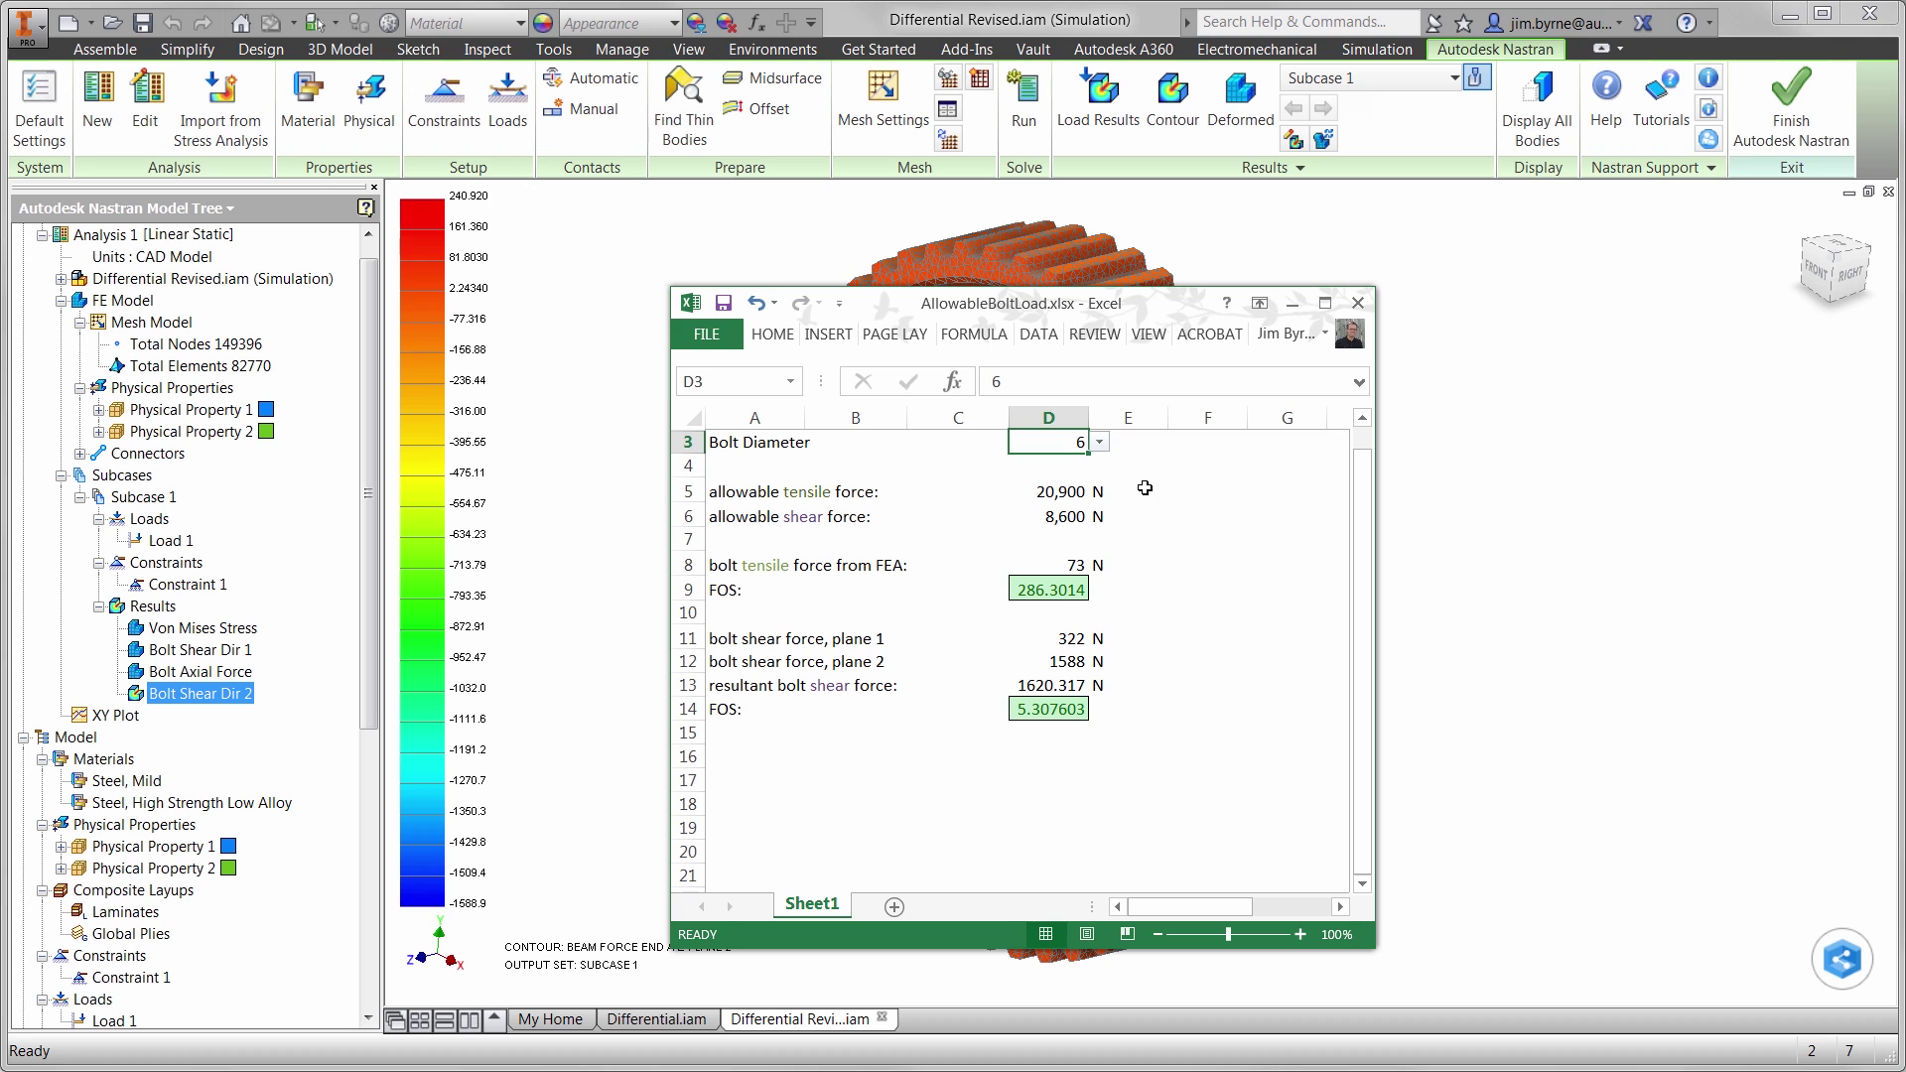
# Step: Return to Nastran In-CAD and plot the eight-bolt model's von Mises stress
pyautogui.click(557, 621)
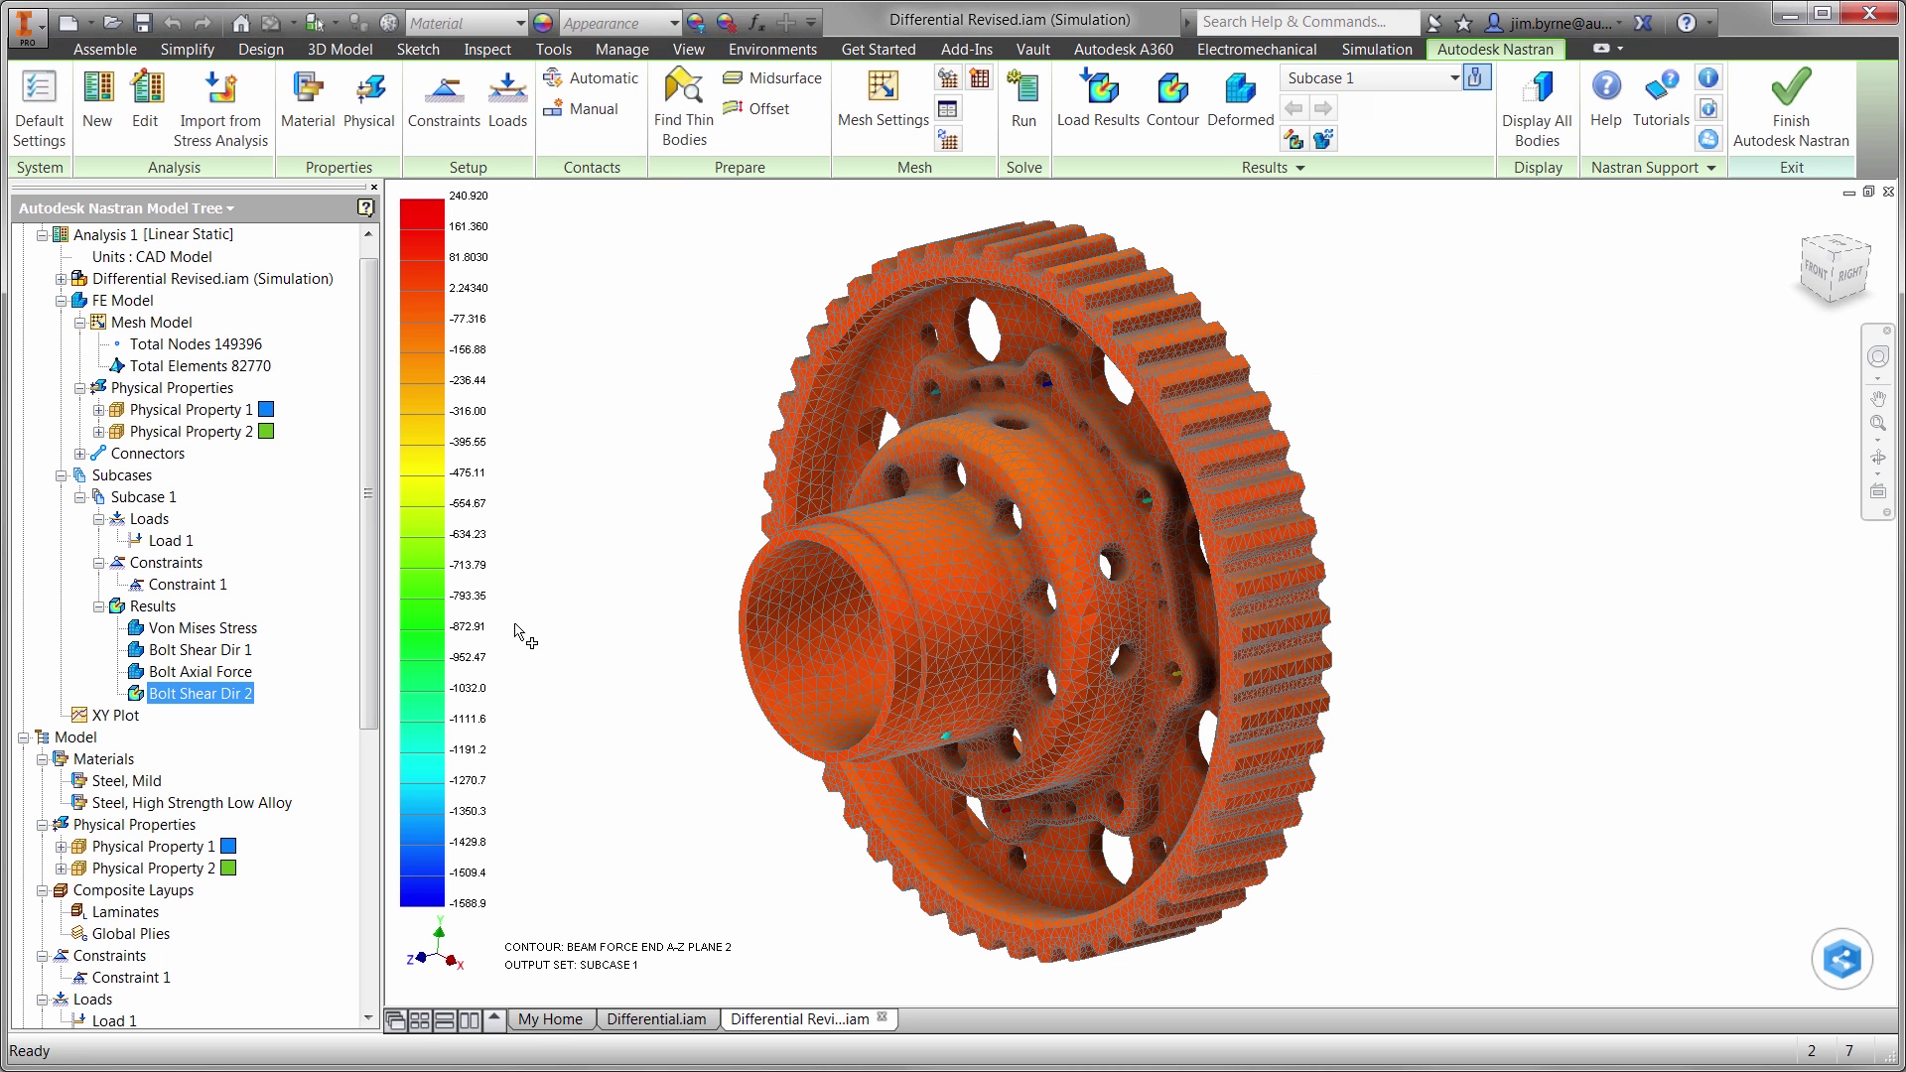
pyautogui.click(168, 631)
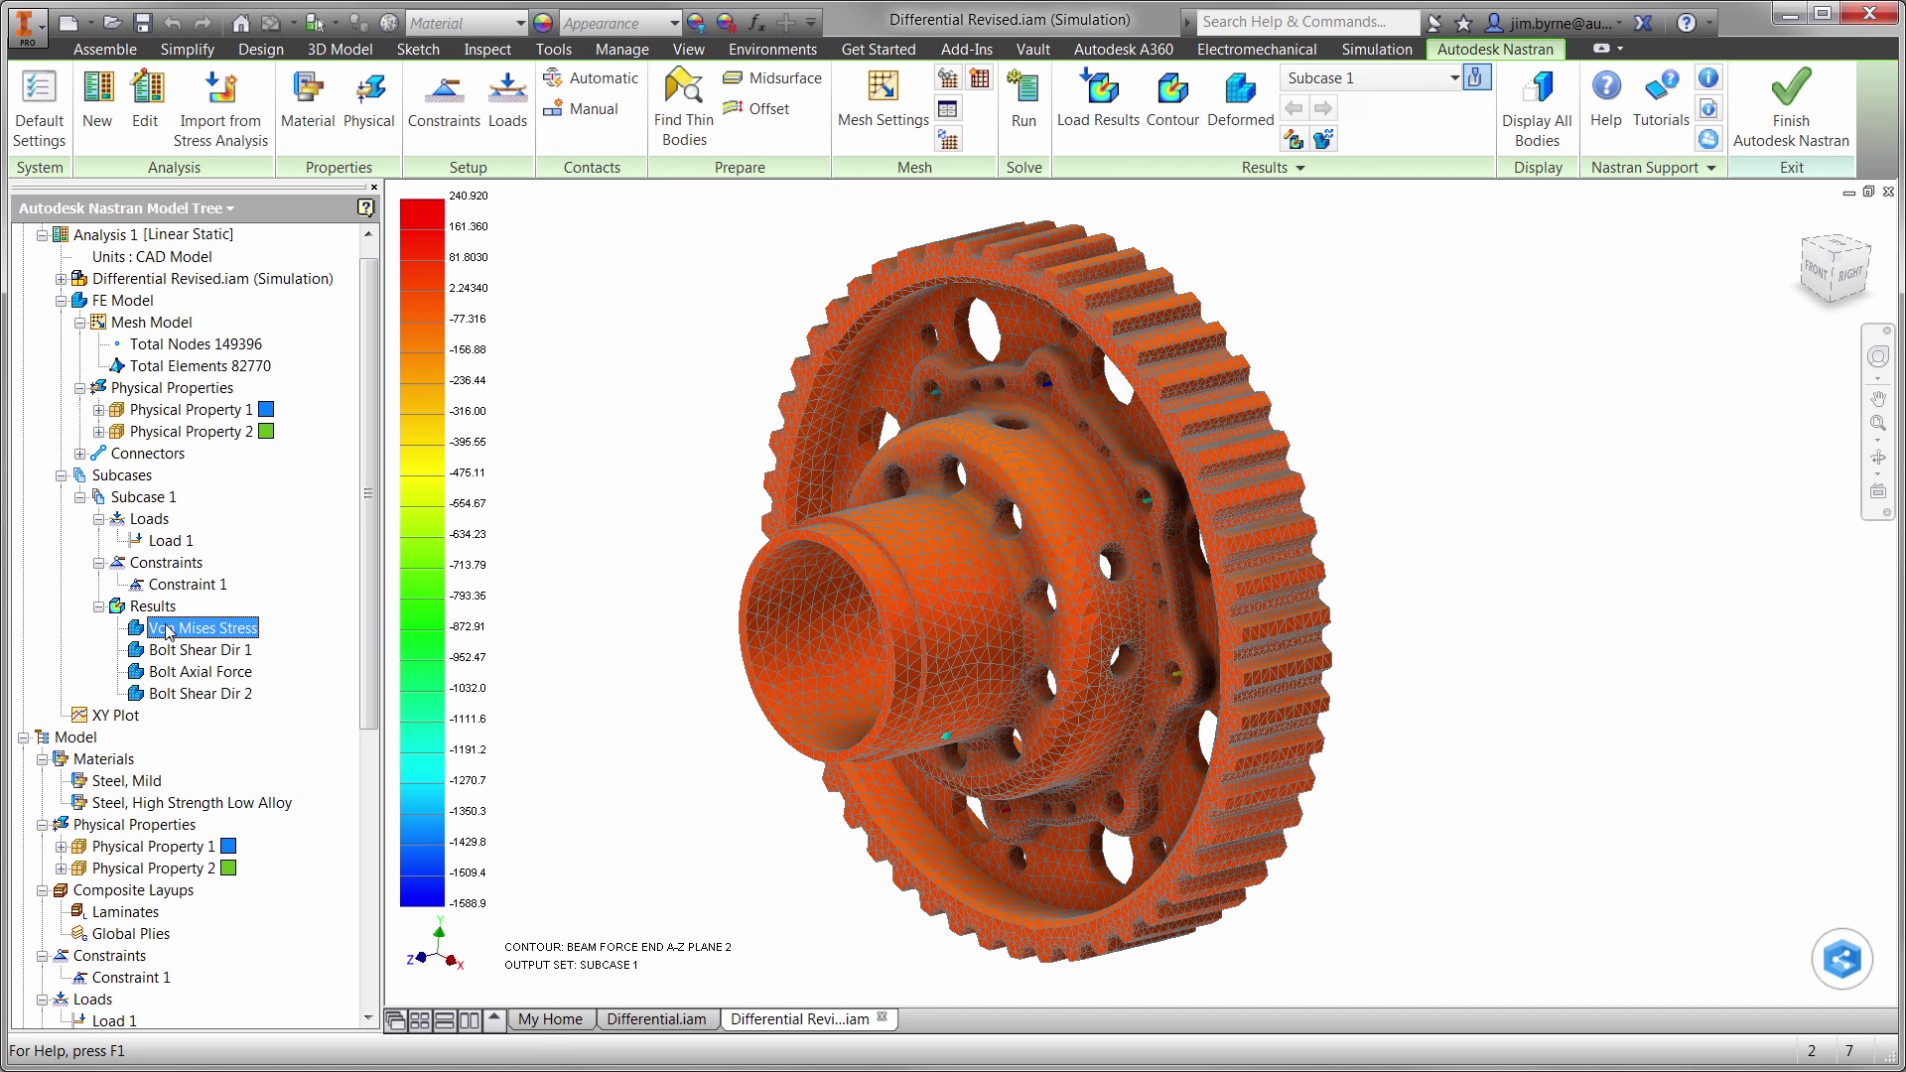